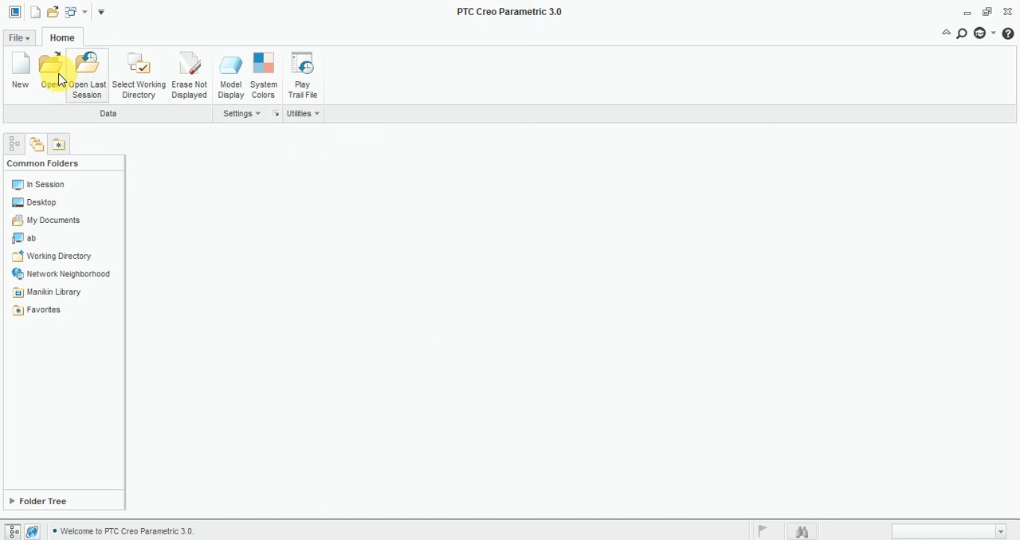
- Create a new solid part named Exercise-16 with the default template
left_click(22, 76)
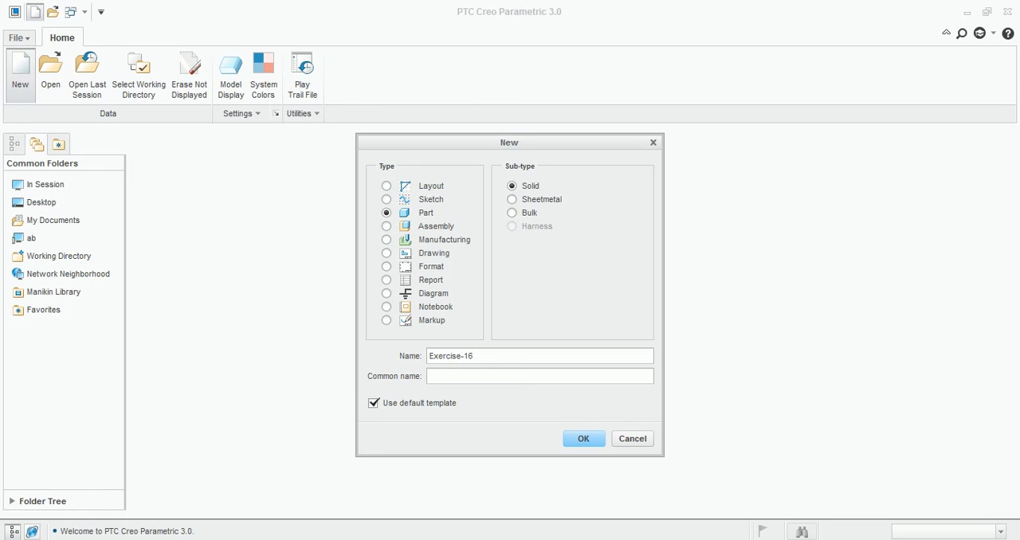
left_click(594, 443)
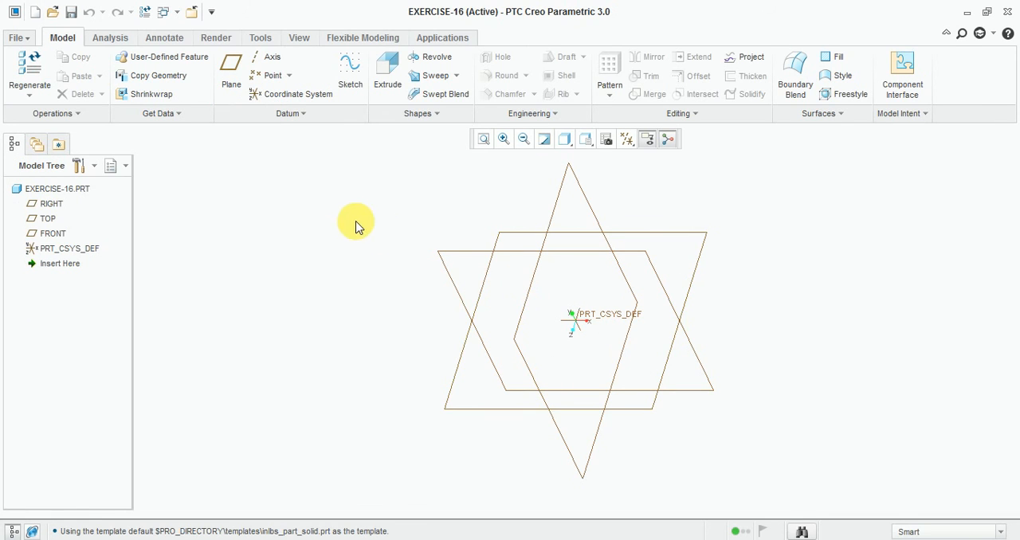
- Start a sketch on the TOP datum plane with RIGHT as the right-facing reference, and orient the view parallel to the sketch
scroll(368, 229, "up", 2)
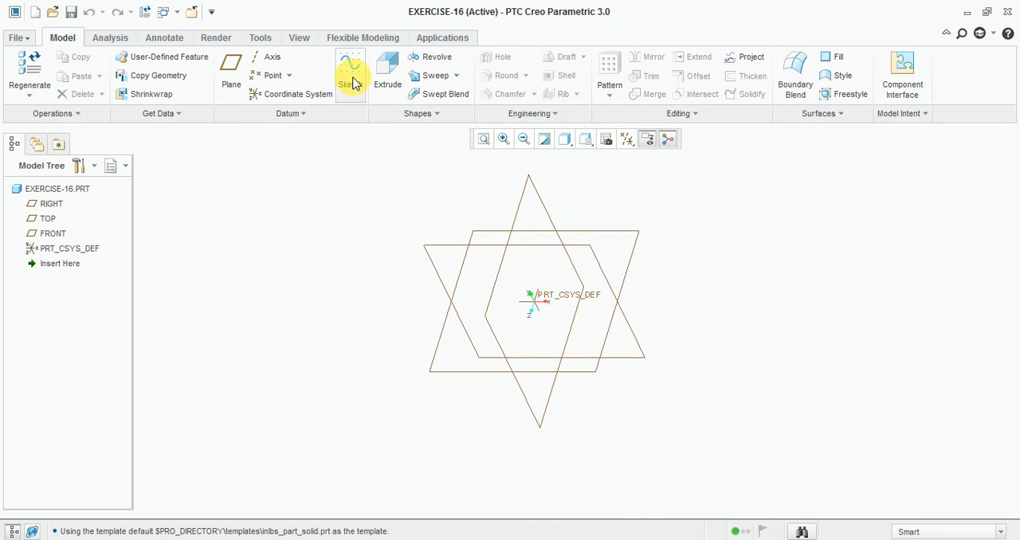
left_click(353, 82)
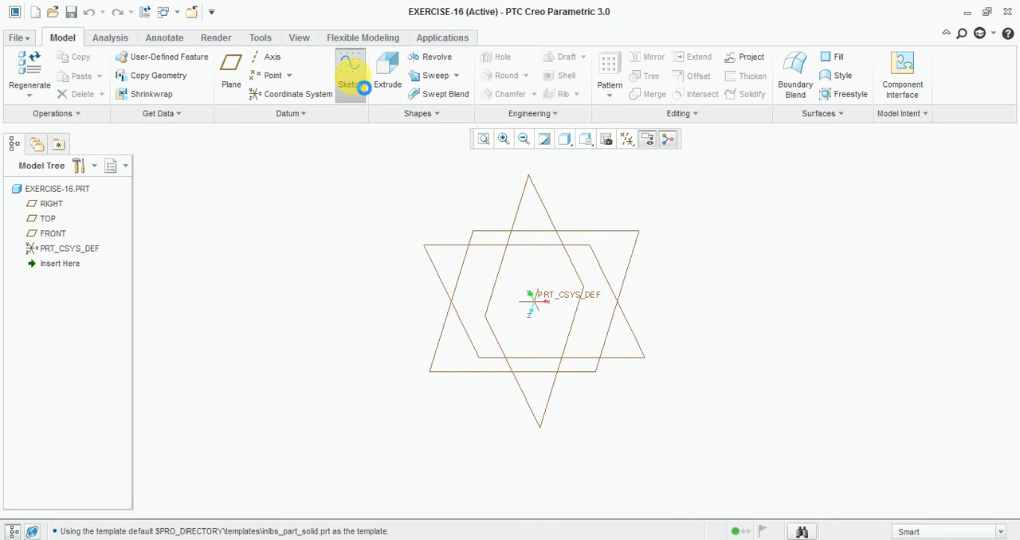
left_click(627, 269)
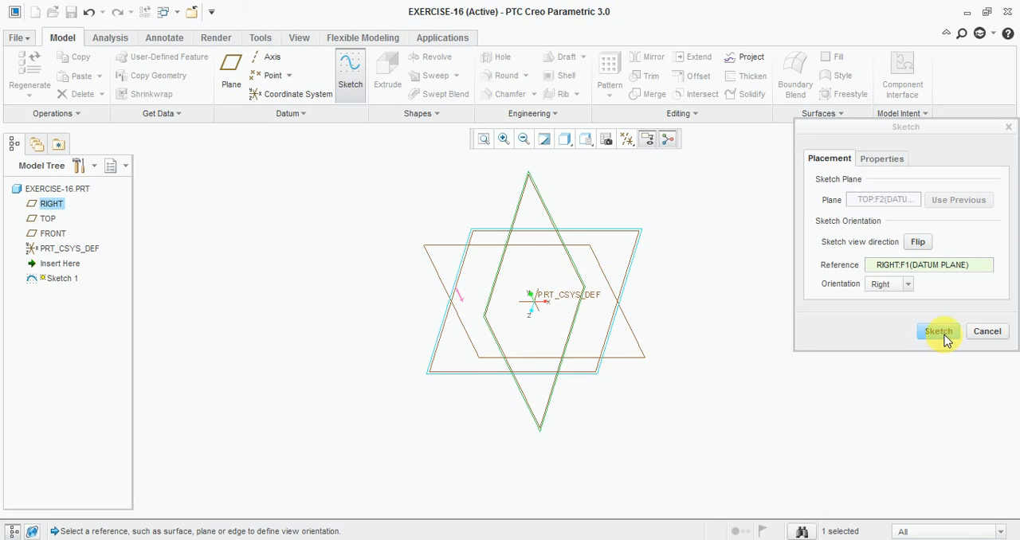
left_click(938, 332)
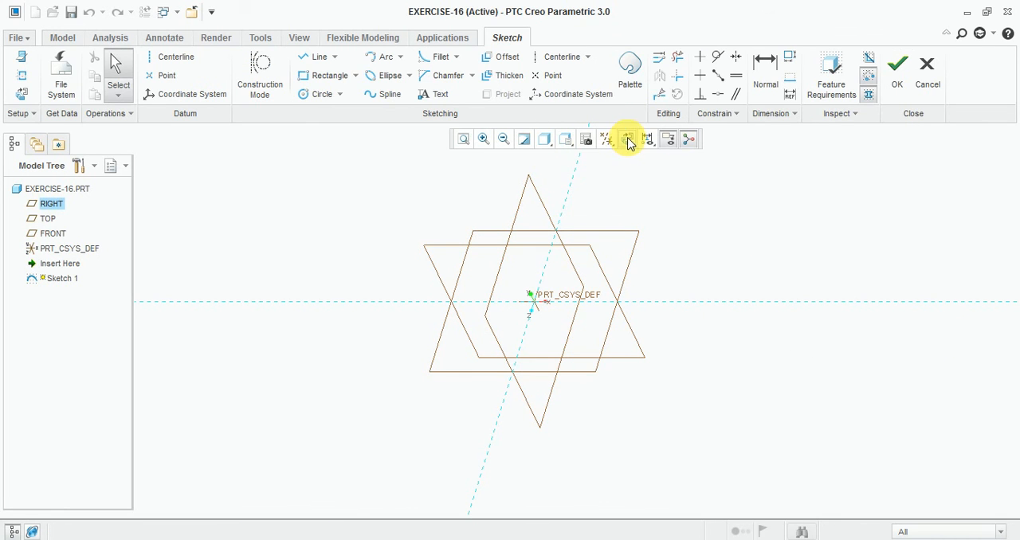
left_click(627, 140)
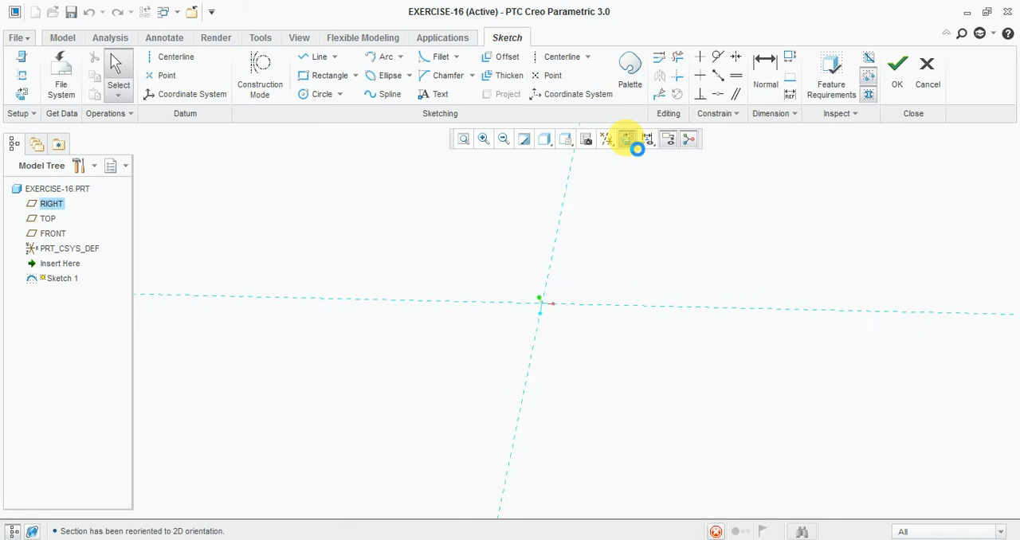
- Sketch a square with sides about 200 around the origin, with its upper-left corner about 84 from each reference
left_click(325, 76)
left_click(523, 269)
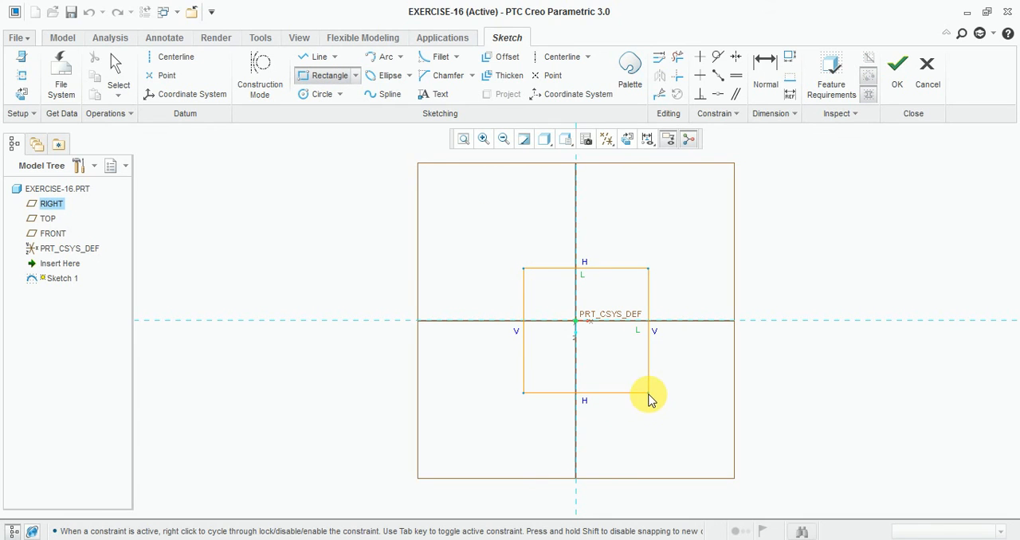
left_click(649, 396)
middle_click(699, 257)
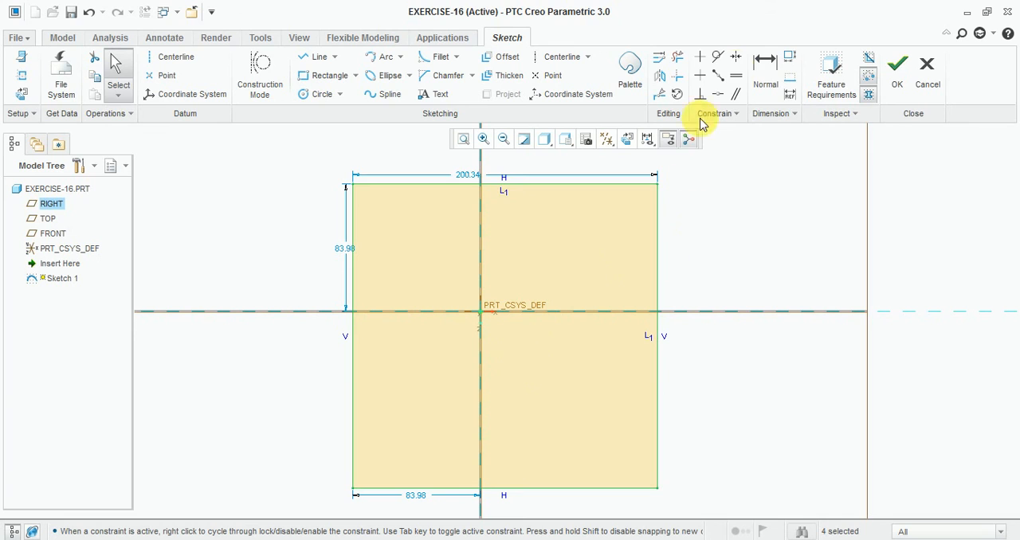
- Dimension the square's vertical side as 100 and set its upper edge 100/2 from the horizontal reference
left_click(763, 62)
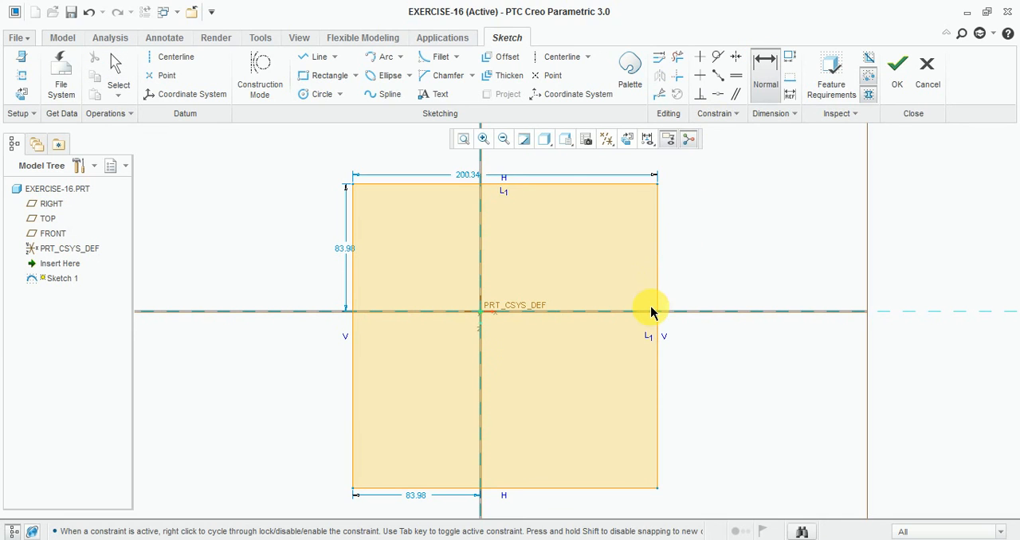
middle_click(712, 288)
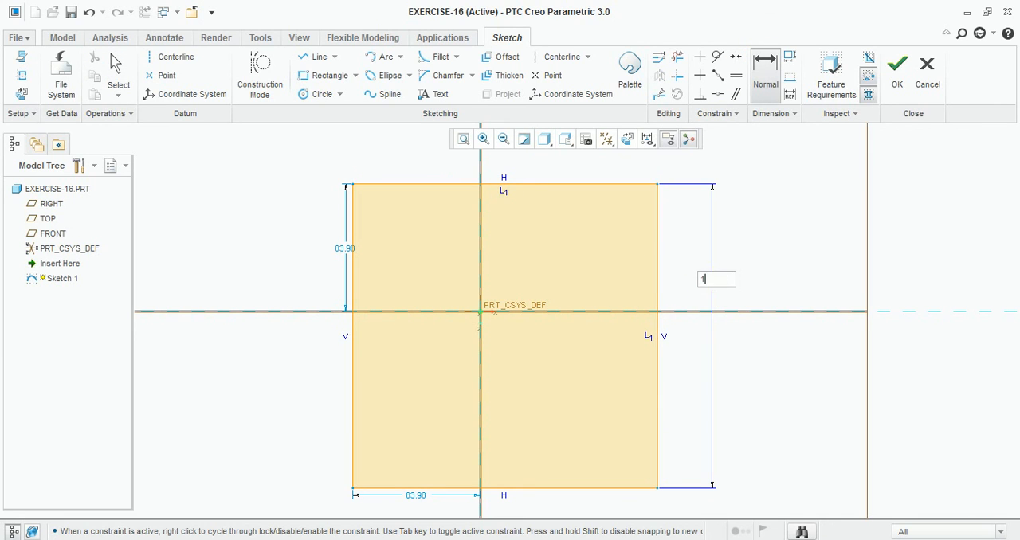
type("100")
key("Return")
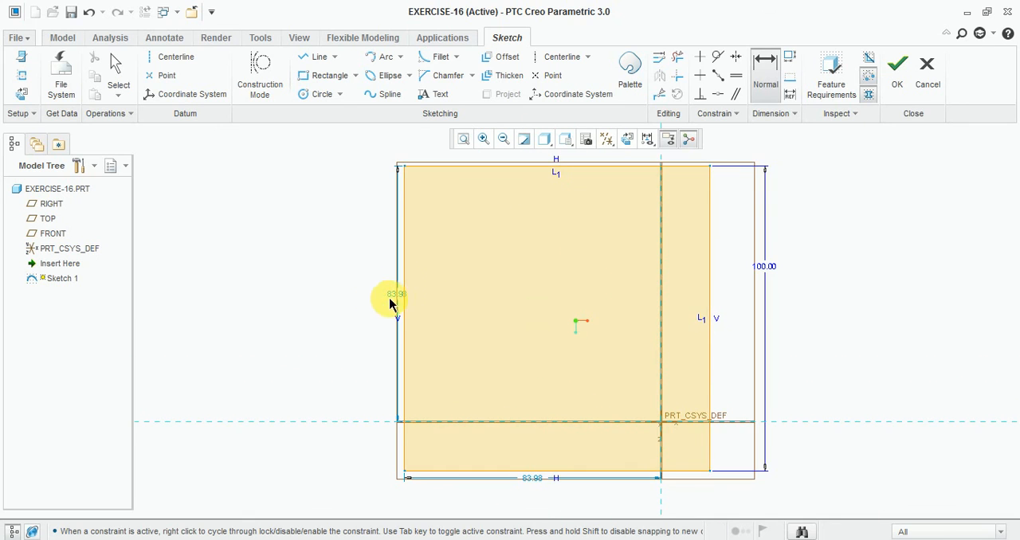
middle_click(397, 299)
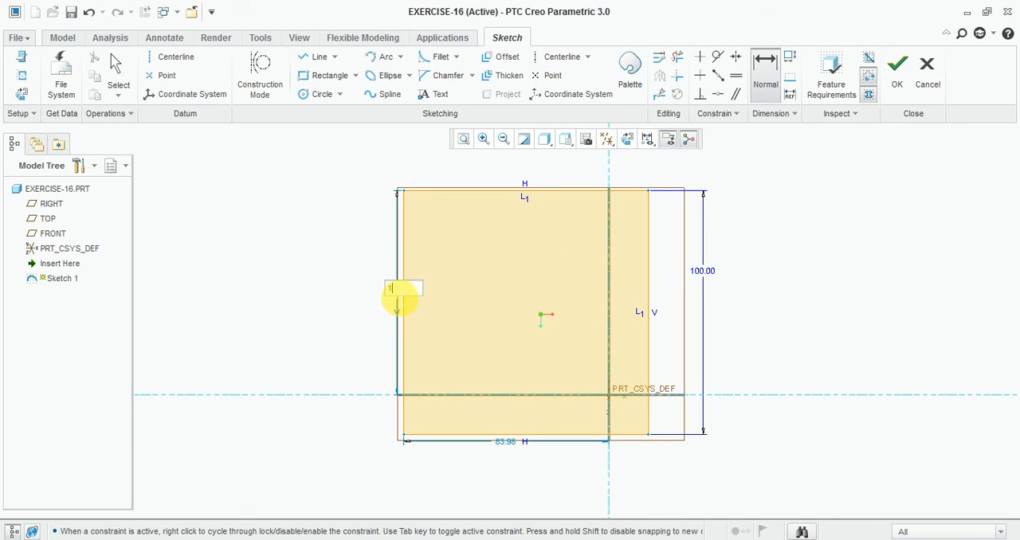
type("100/2")
left_click(464, 364)
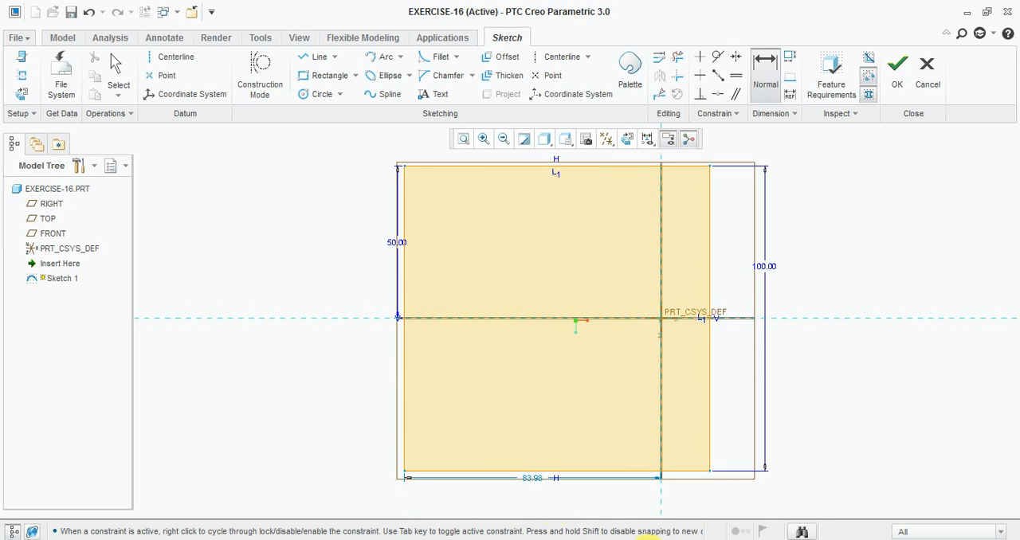
- Set the distance from the square's left edge to the vertical reference to 64
double_click(532, 480)
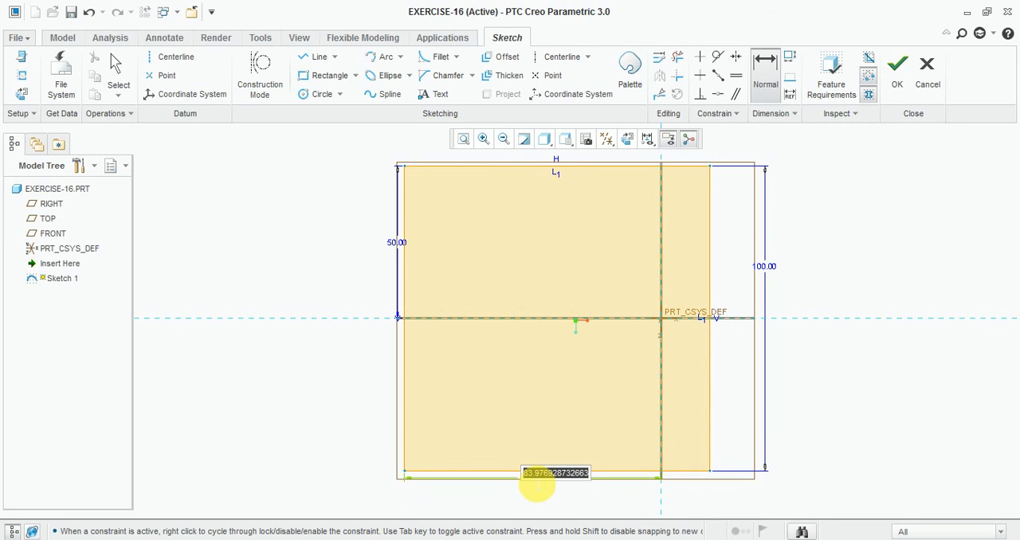
type("64")
key("Return")
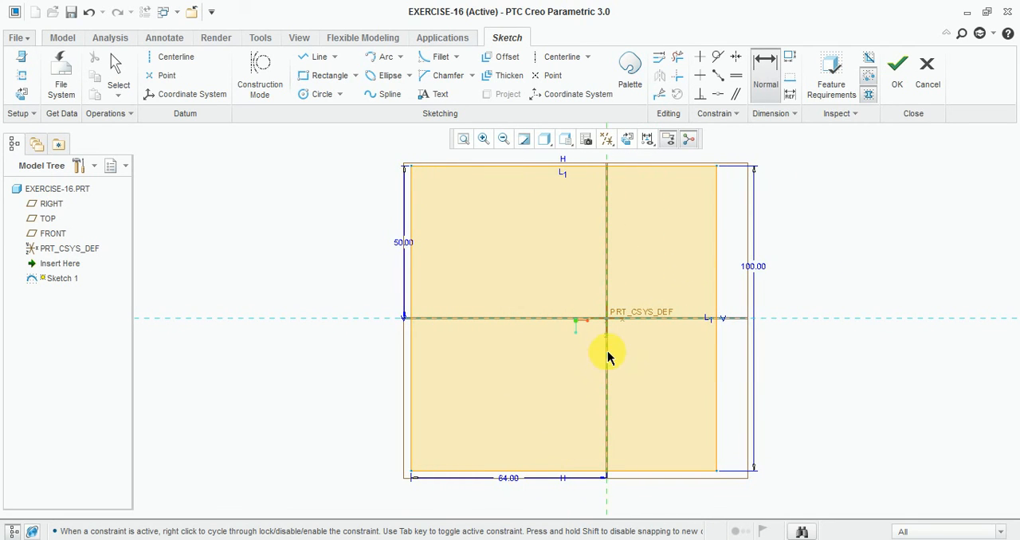
left_click(717, 266)
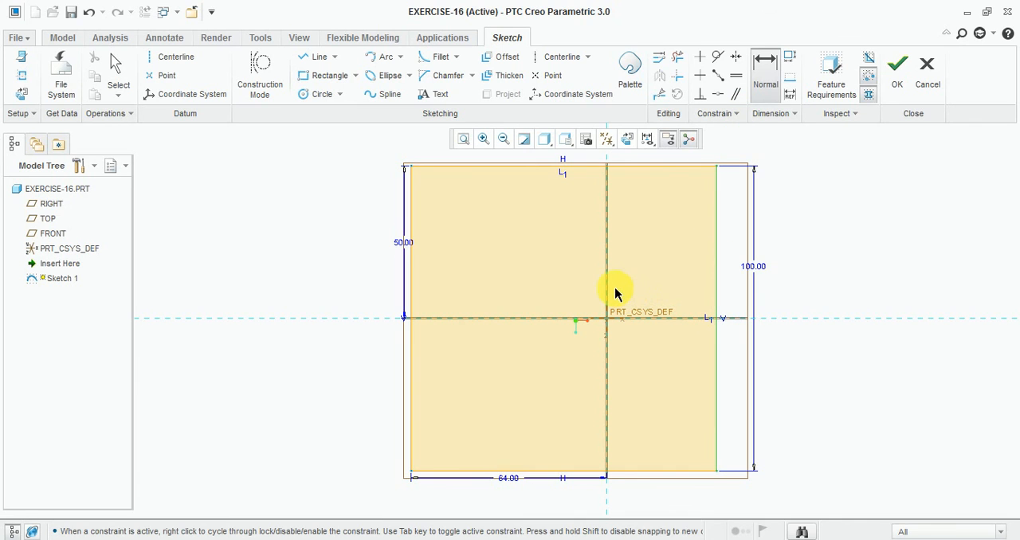
middle_click(622, 275)
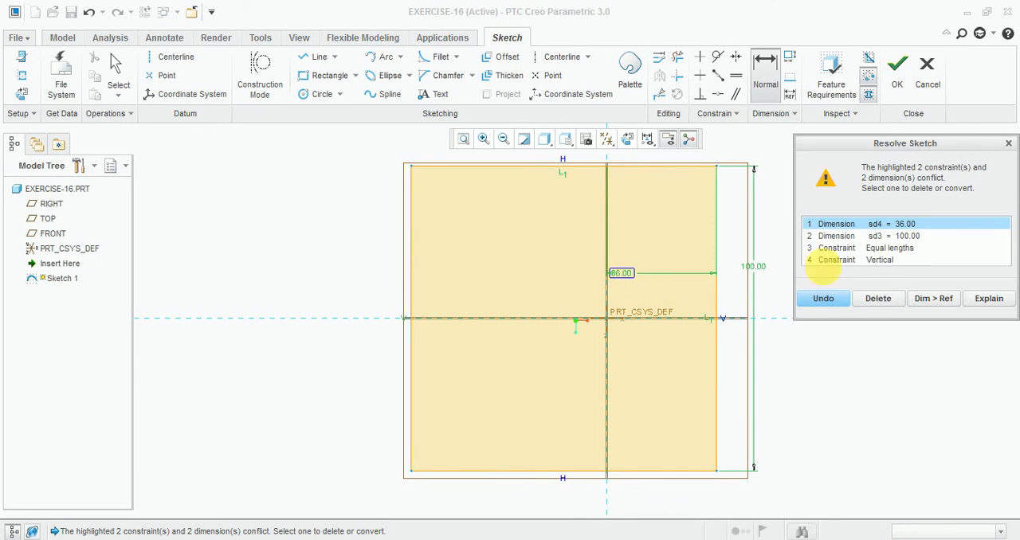
left_click(1007, 144)
- Dimension the right edge from the vertical reference as 64/2, deleting the conflicting 100 height dimension
scroll(534, 422, "up", 2)
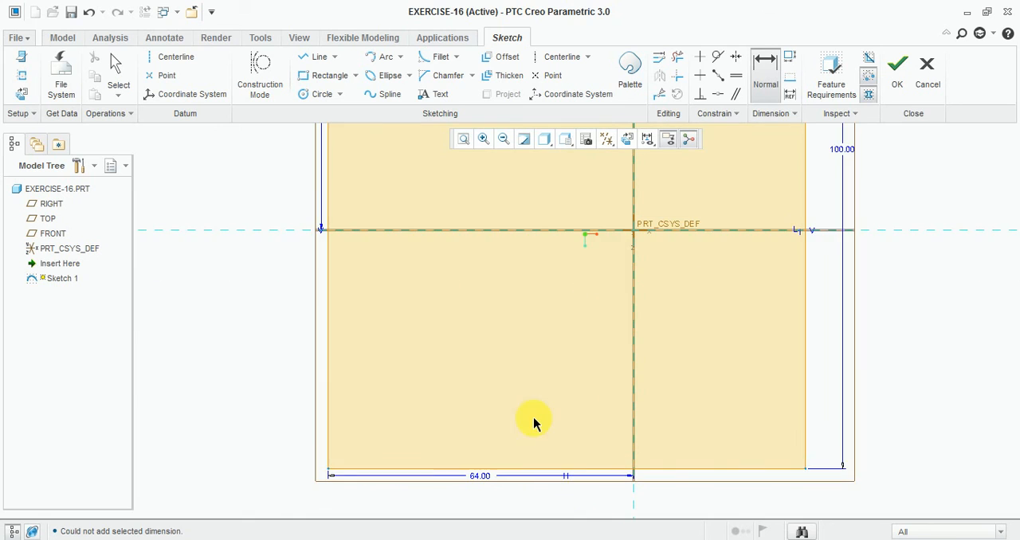
scroll(529, 404, "down", 2)
scroll(603, 391, "down", 1)
scroll(629, 286, "up", 1)
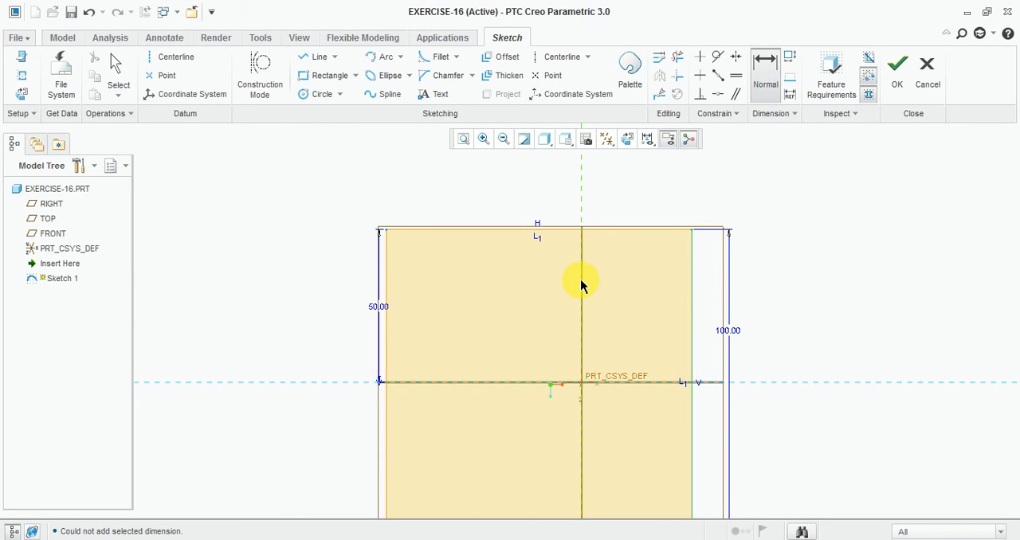
middle_click(607, 276)
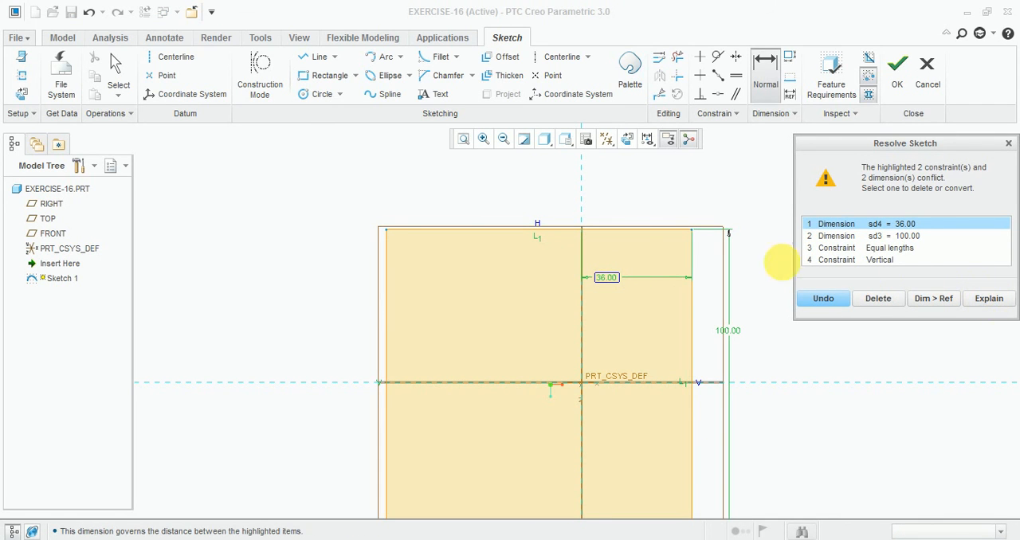
left_click(854, 237)
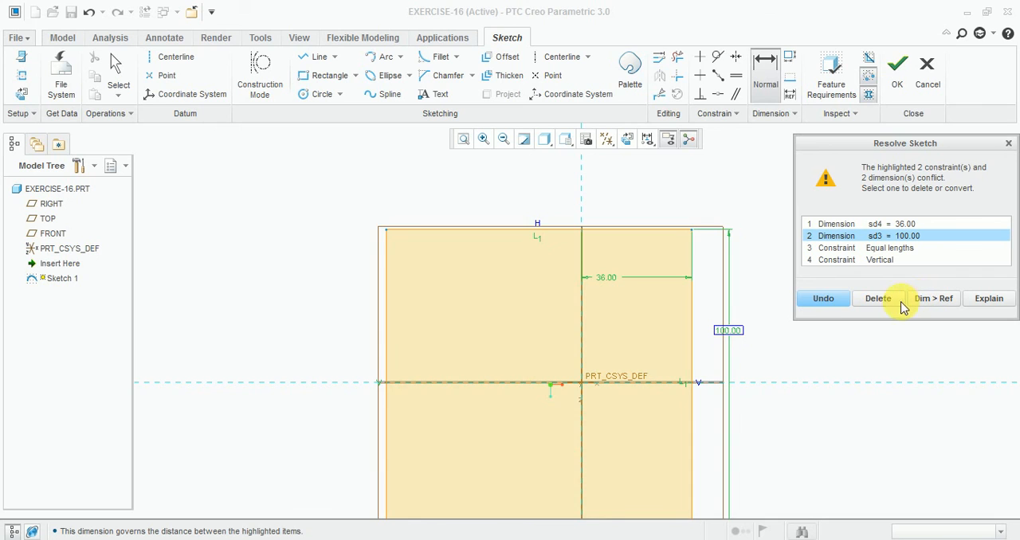
scroll(584, 196, "up", 3)
scroll(593, 288, "down", 1)
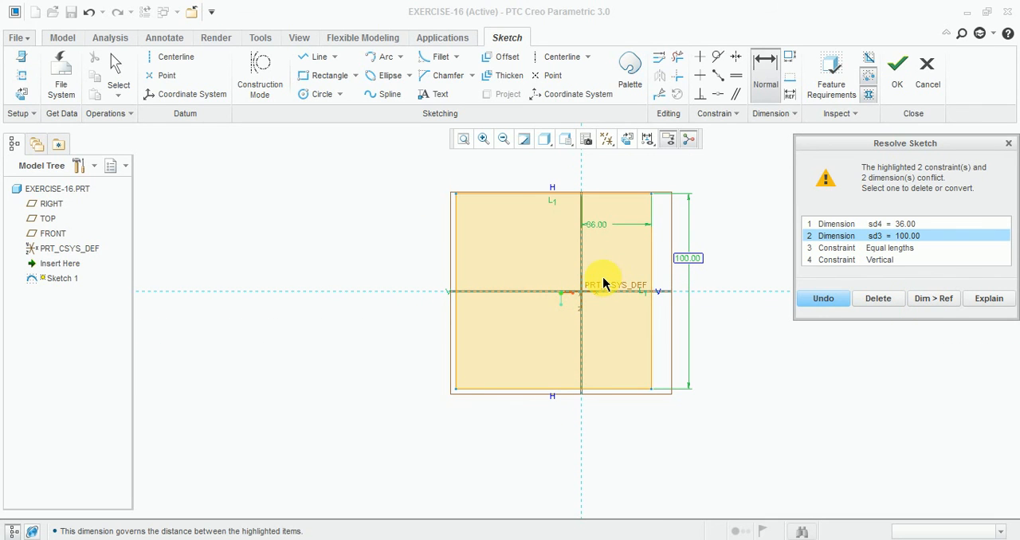
left_click(879, 301)
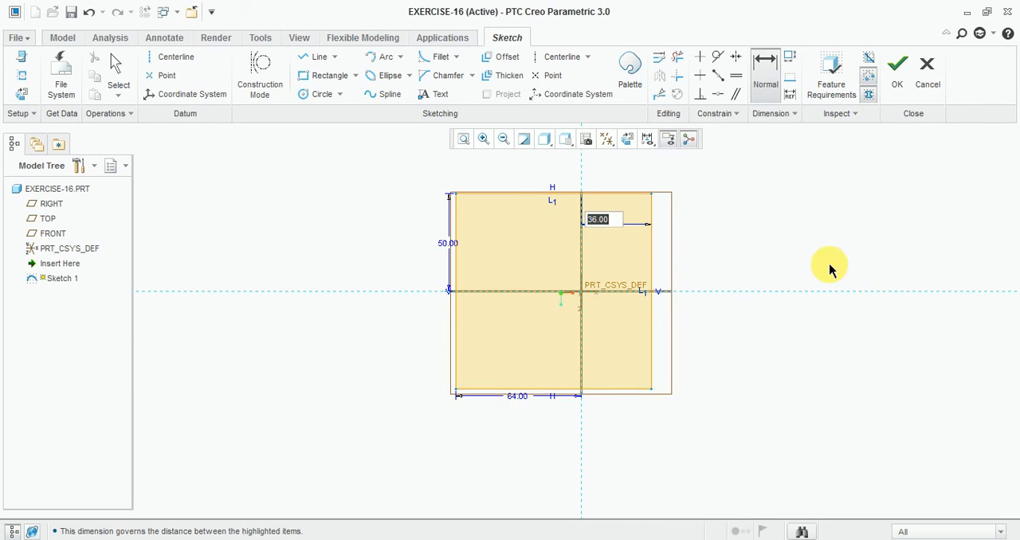
scroll(614, 242, "down", 2)
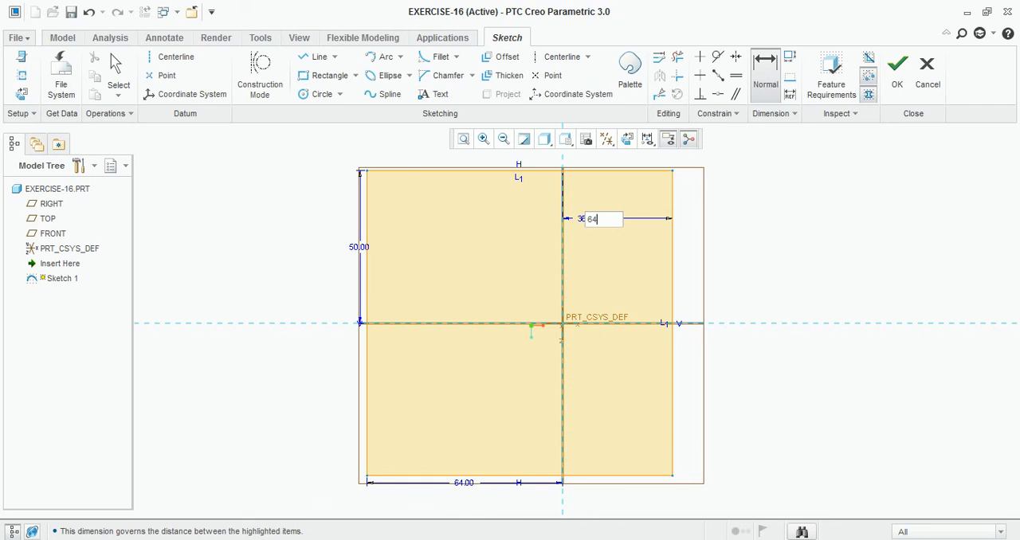
key("Return")
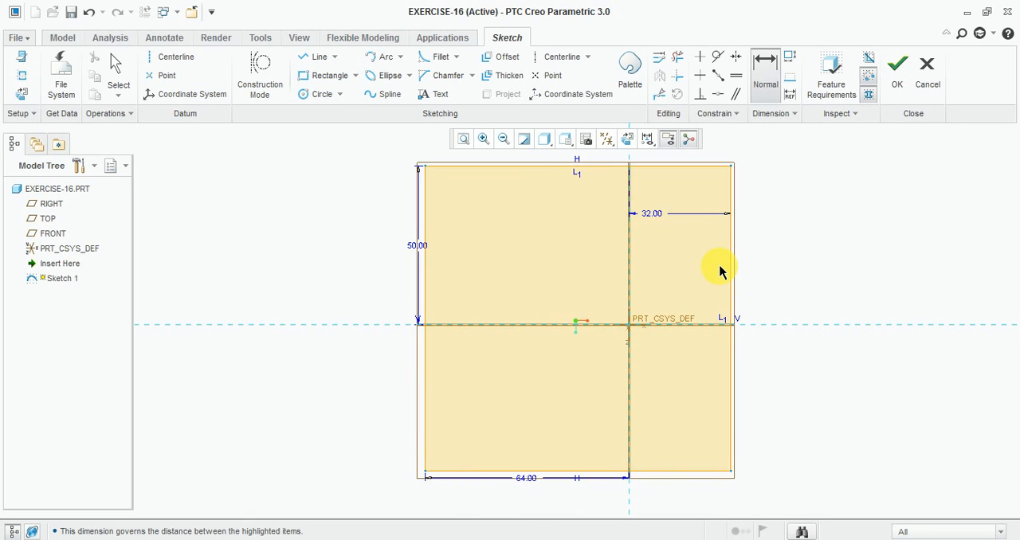
- Dimension the right edge's full height as 100, deleting the conflicting equal lengths constraint
scroll(541, 526, "down", 2)
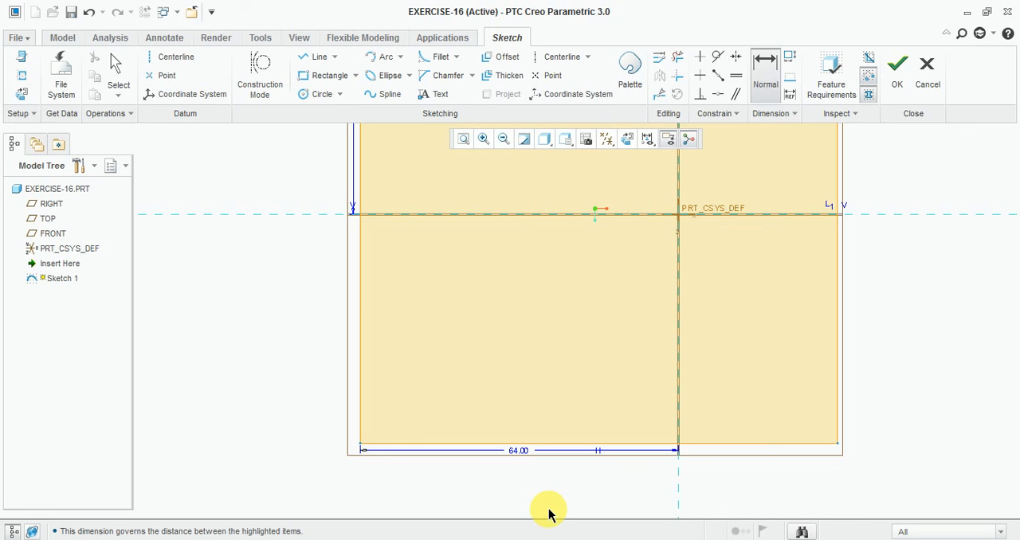
scroll(548, 514, "up", 2)
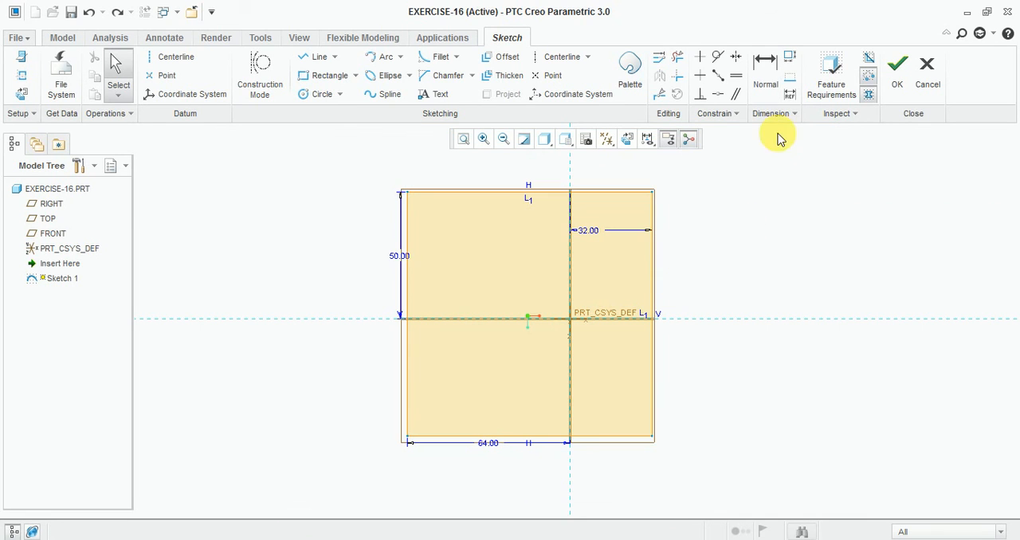
left_click(766, 74)
left_click(654, 284)
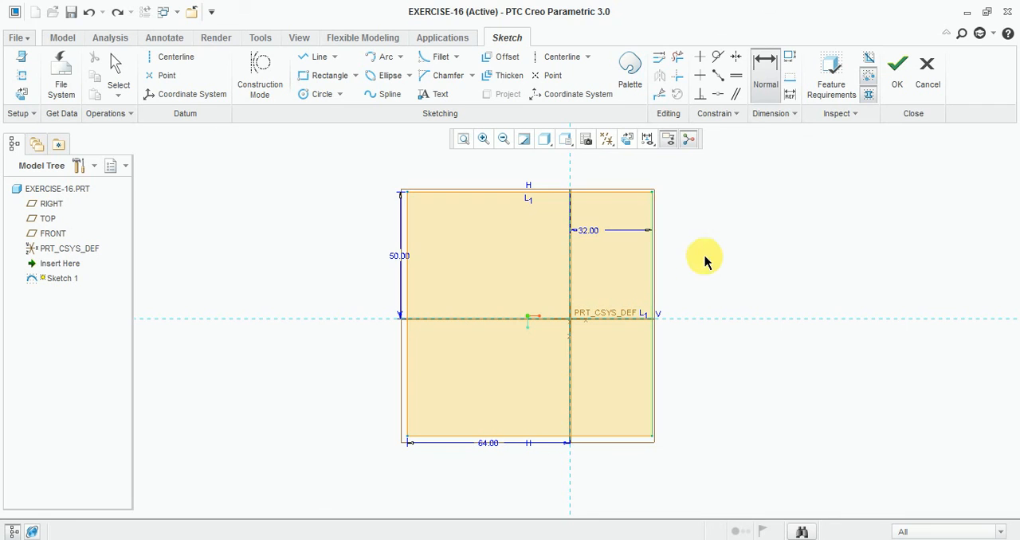
middle_click(706, 259)
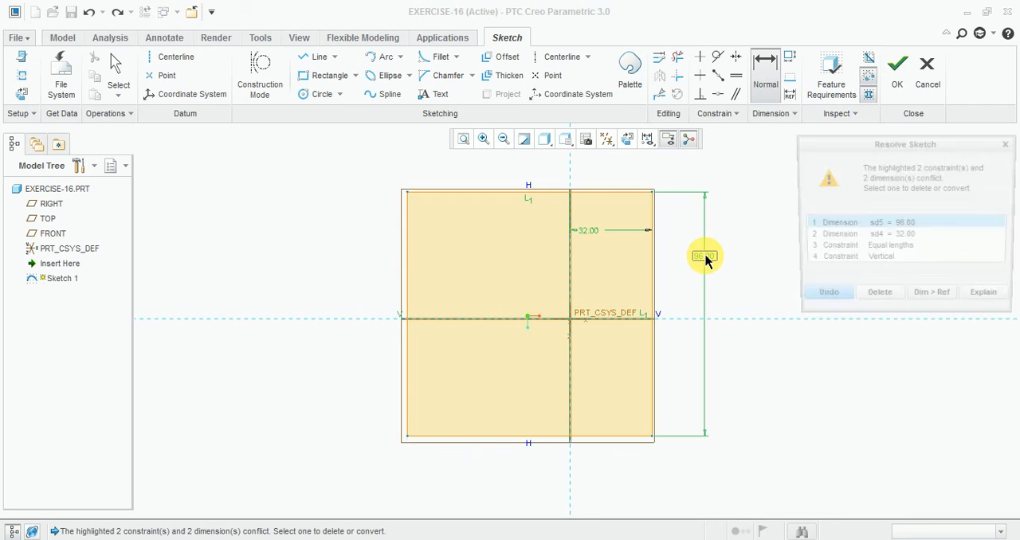
left_click(835, 248)
left_click(876, 297)
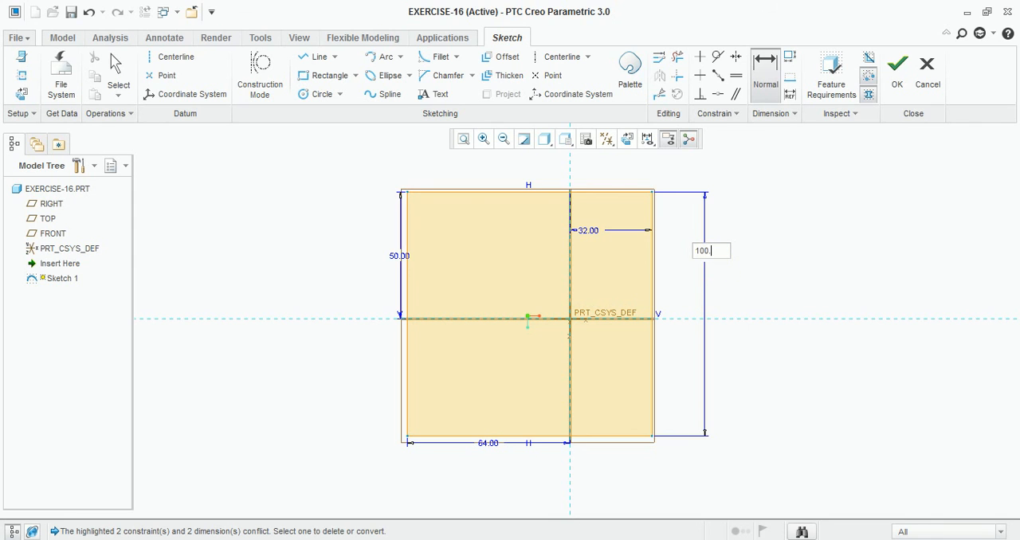
key("Return")
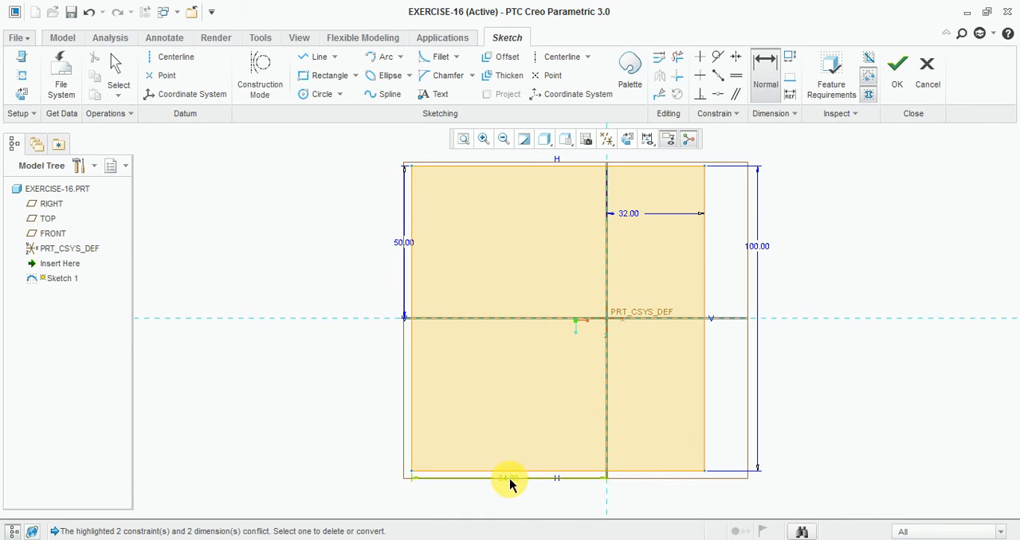
- Set the distance from the rectangle's left edge to the vertical reference to 64/2
double_click(509, 473)
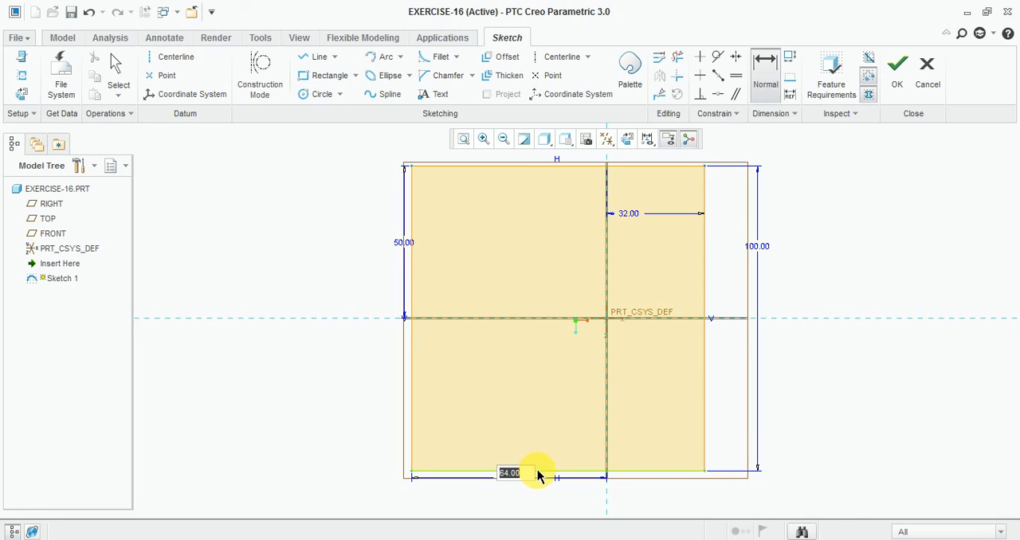
type("64/2")
key("Return")
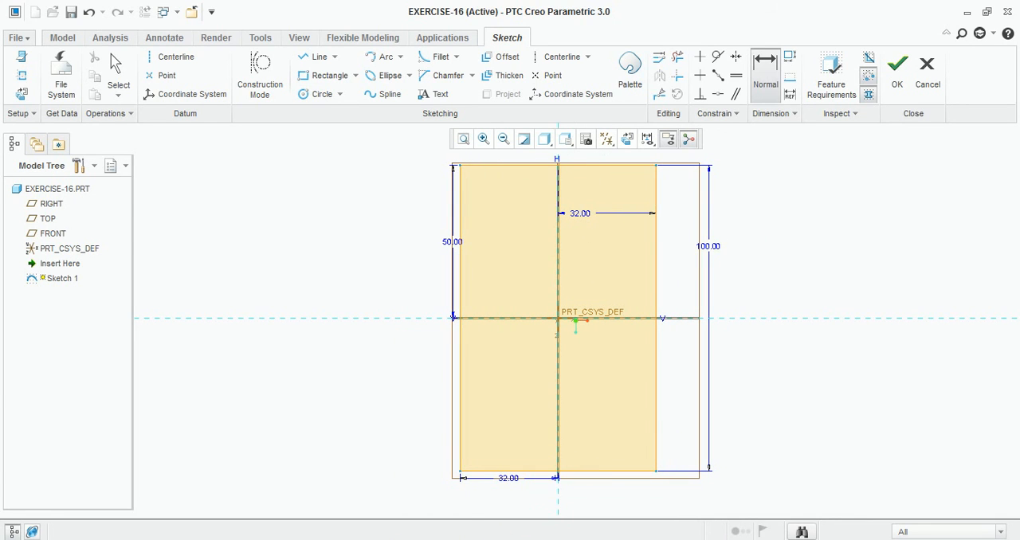
- Switch to Windows Photo Viewer to examine the Exercise-16 reference drawing
left_click(406, 539)
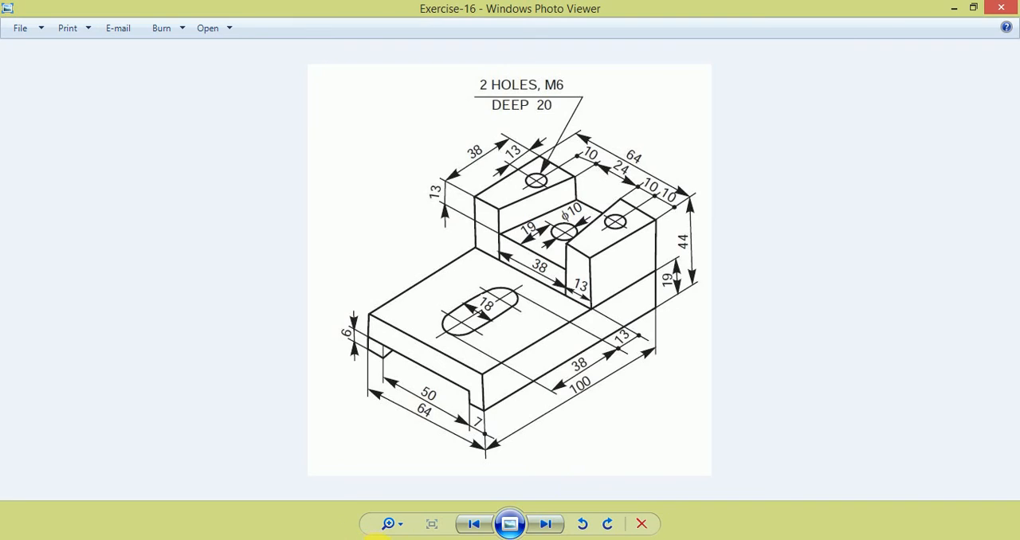
- Switch back to Creo Parametric, finish the base rectangle sketch and show it in a 3D orientation
left_click(592, 539)
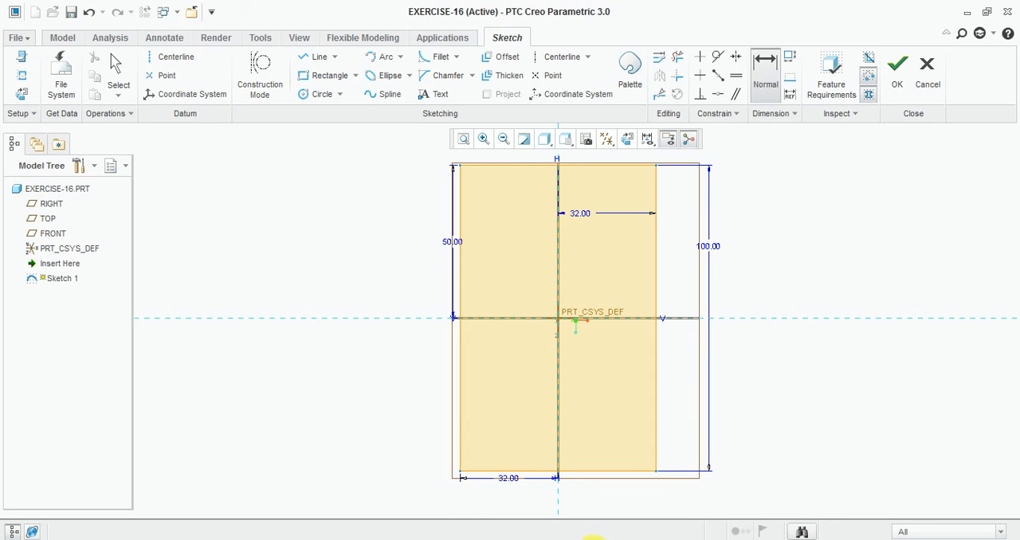
left_click(899, 73)
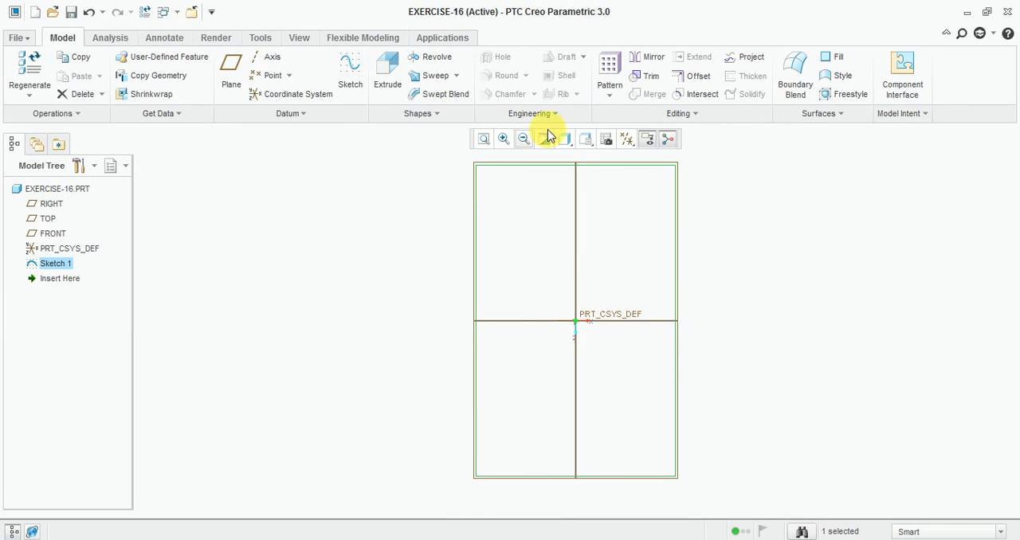
left_click(544, 139)
left_click(607, 168)
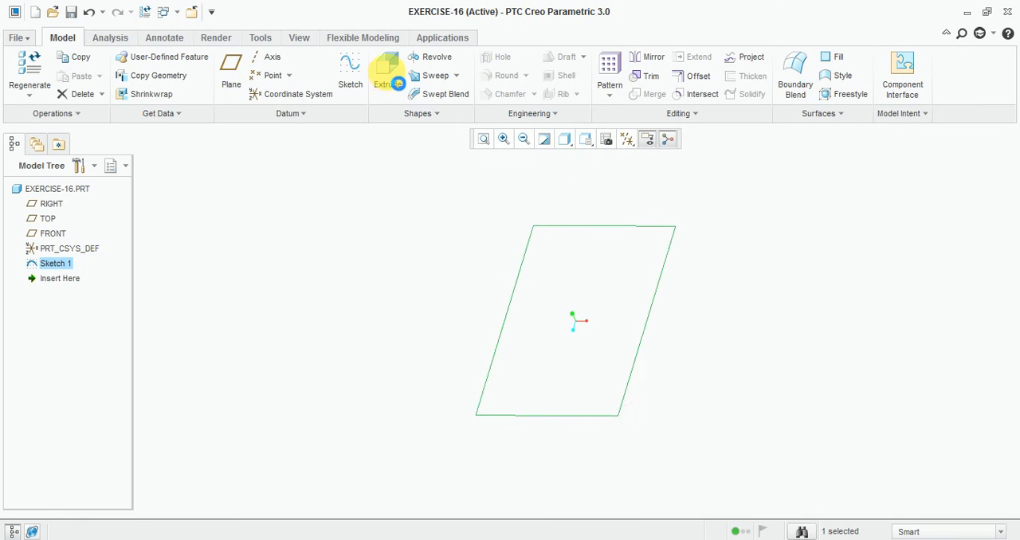
- Extrude the base rectangle sketch to a depth of 19
left_click(388, 80)
double_click(105, 77)
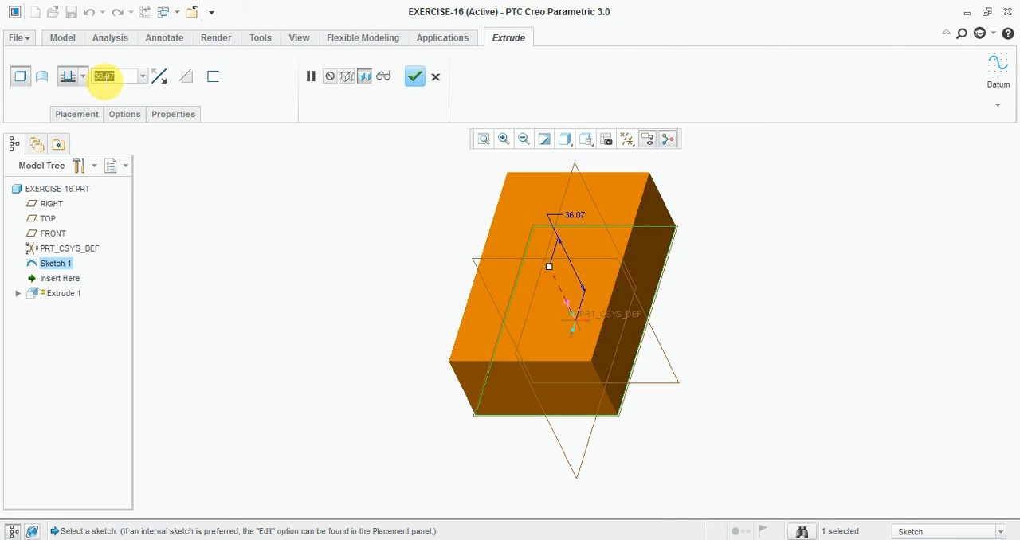
type("19")
key("Return")
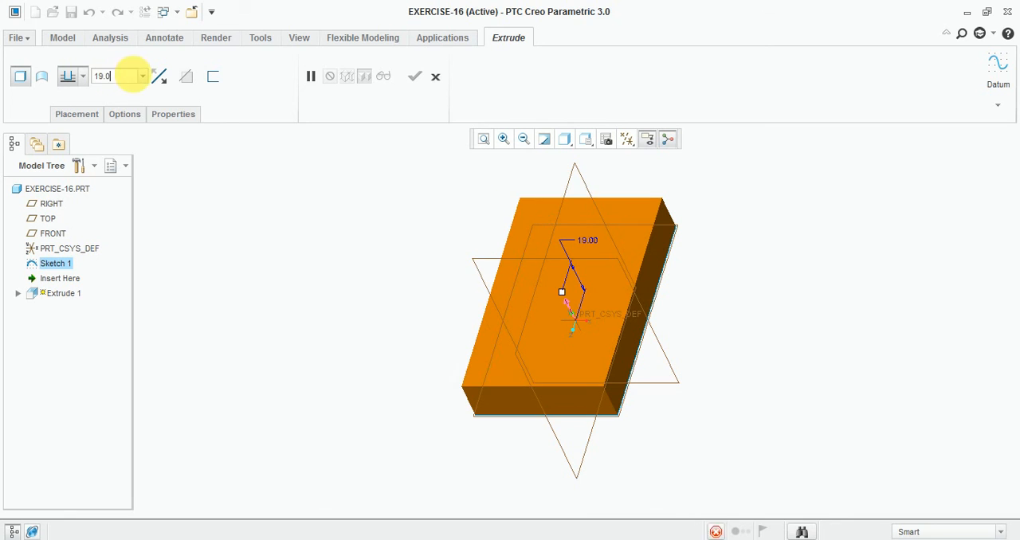
left_click(414, 76)
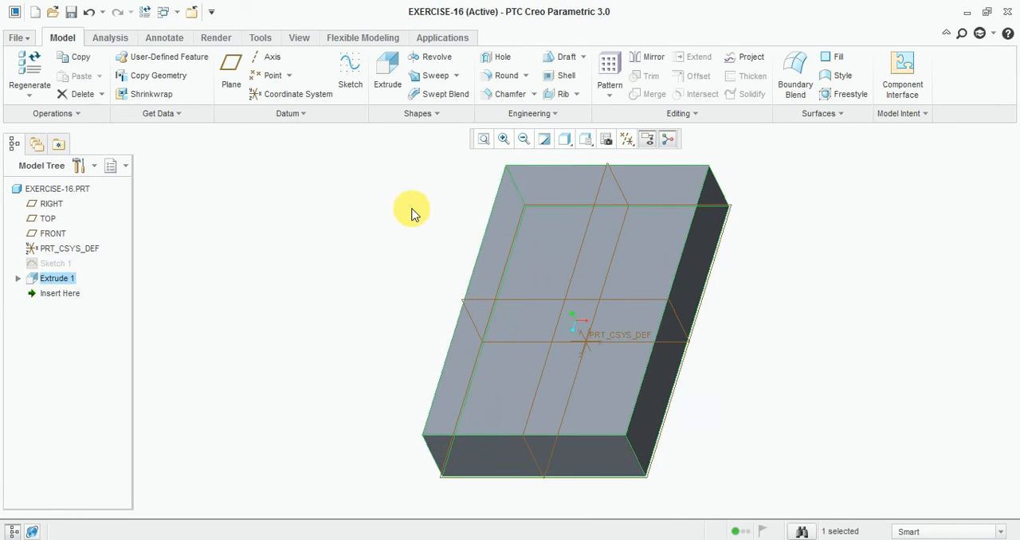
- Set the display style of the base block to shaded with edges
left_click(565, 139)
left_click(589, 173)
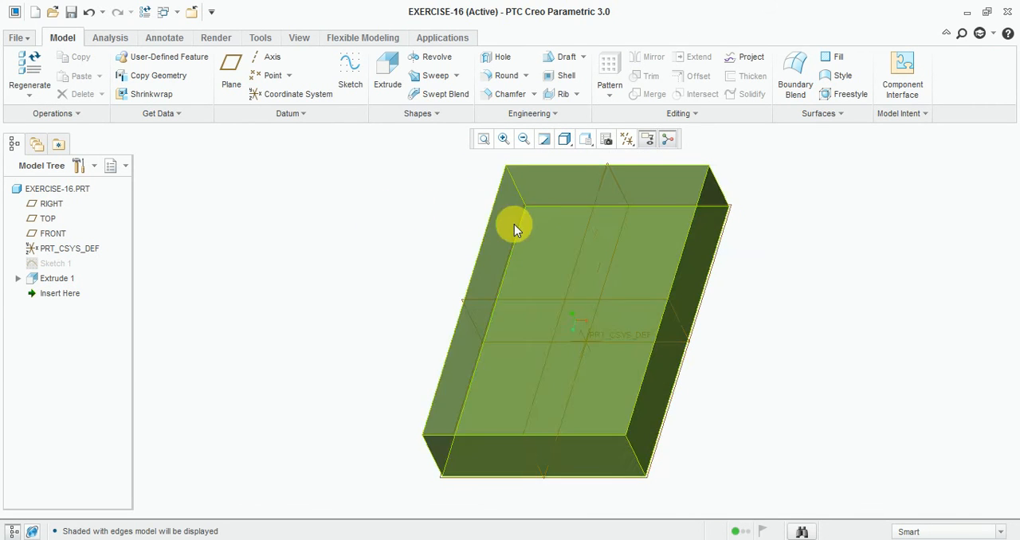
scroll(517, 231, "up", 2)
mouse_move(362, 217)
middle_mouse_down()
mouse_move(359, 232)
mouse_move(421, 198)
mouse_move(357, 189)
mouse_move(398, 180)
mouse_move(364, 200)
mouse_move(360, 173)
mouse_move(349, 205)
middle_mouse_up()
scroll(349, 206, "down", 1)
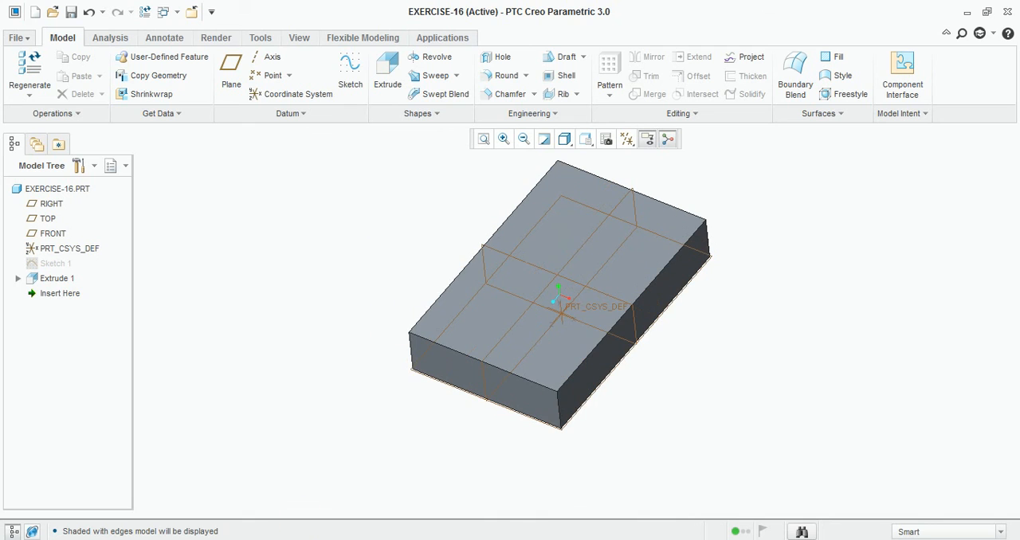
- Check the Exercise-16 drawing in Windows Photo Viewer and start a sketch on the base block's top face in Creo Parametric
left_click(409, 539)
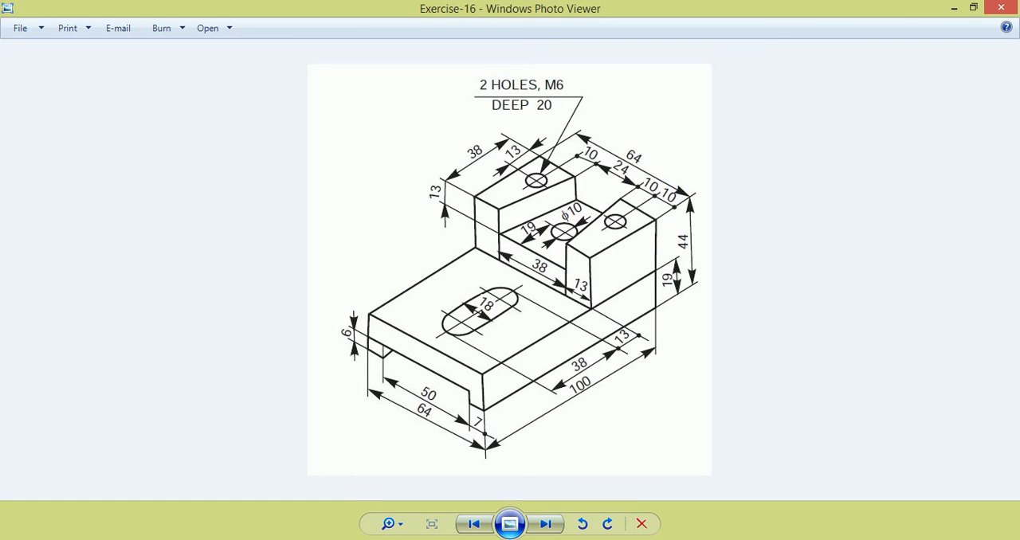
left_click(390, 486)
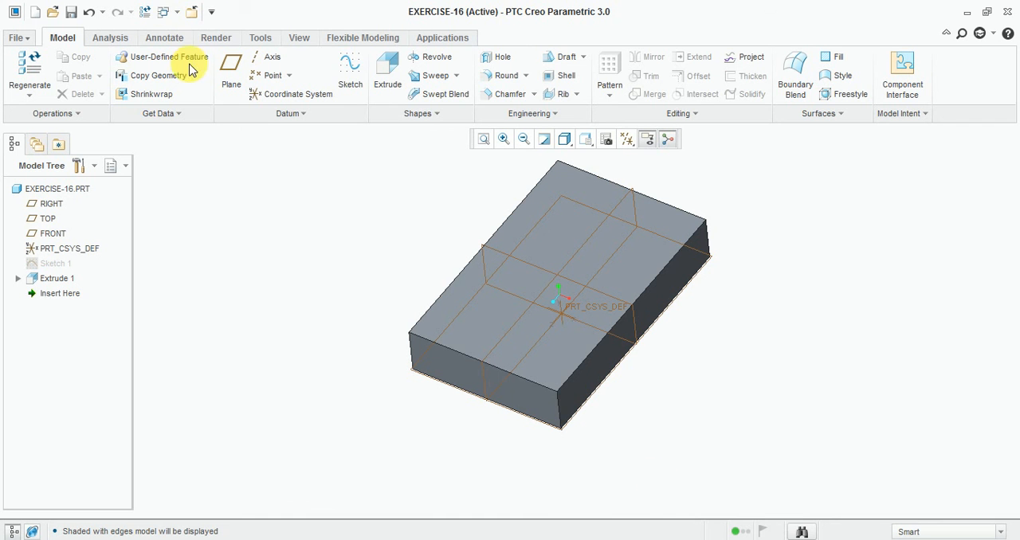
left_click(356, 68)
left_click(563, 243)
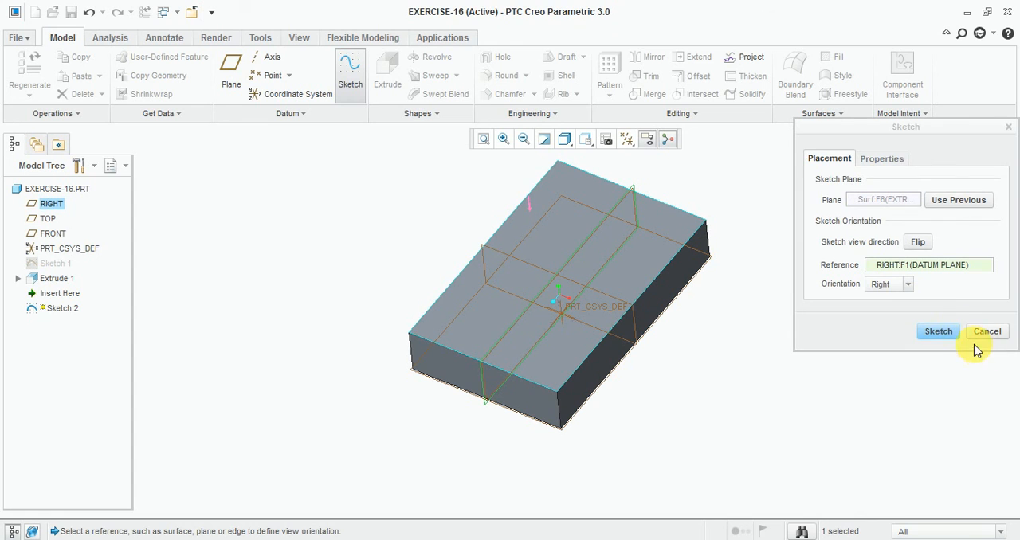
left_click(939, 330)
left_click(628, 139)
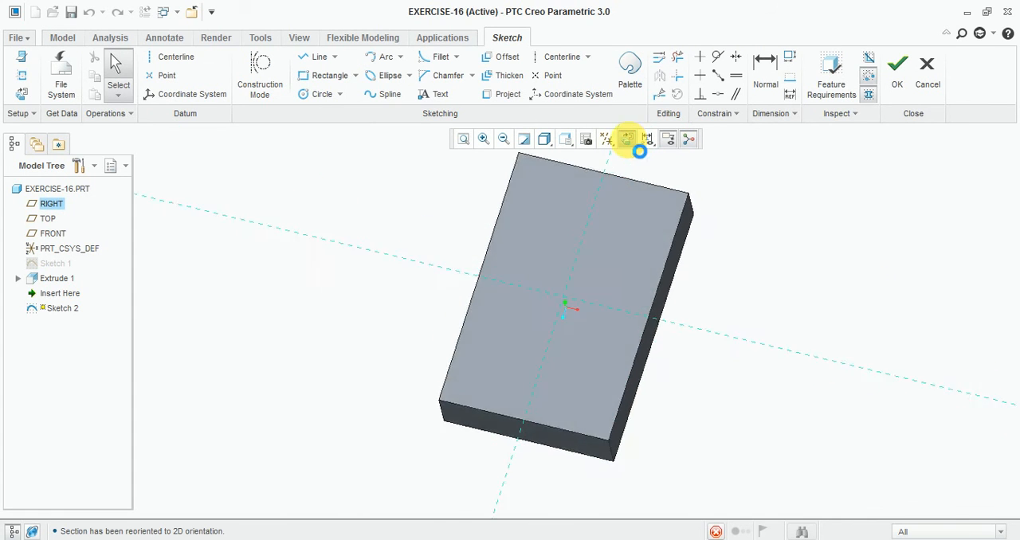
- Sketch a rectangle about 86 by 33 overlapping the rear end of the base block's top face
left_click(331, 75)
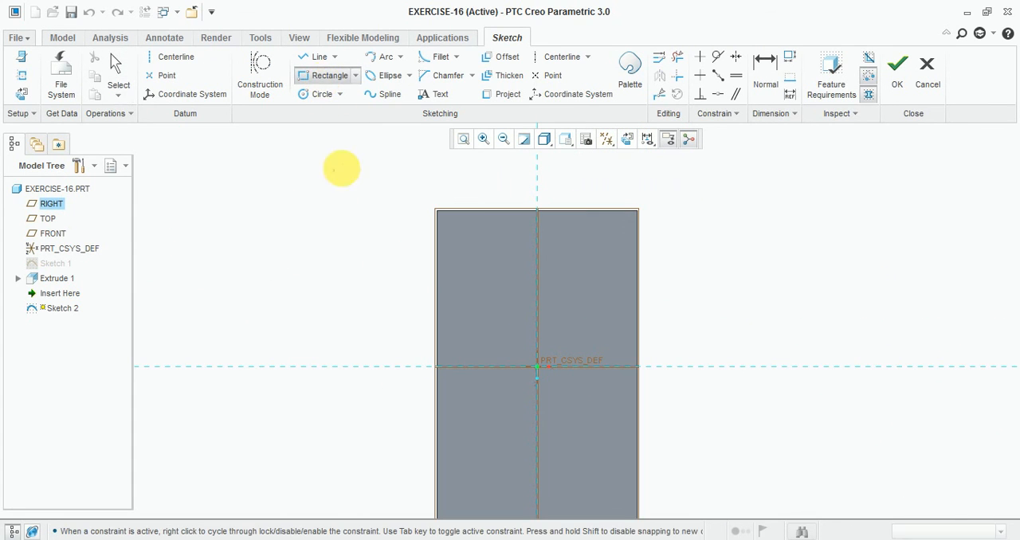
left_click(400, 187)
left_click(669, 284)
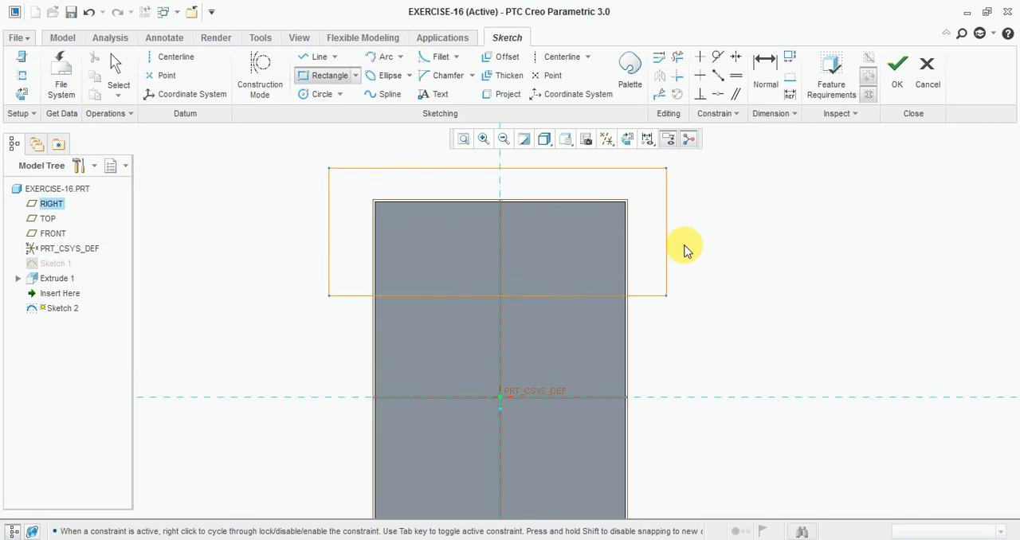
middle_click(687, 243)
- Make the rectangle's right, rear and left edges coincident with the matching edges of the base block
left_click(718, 94)
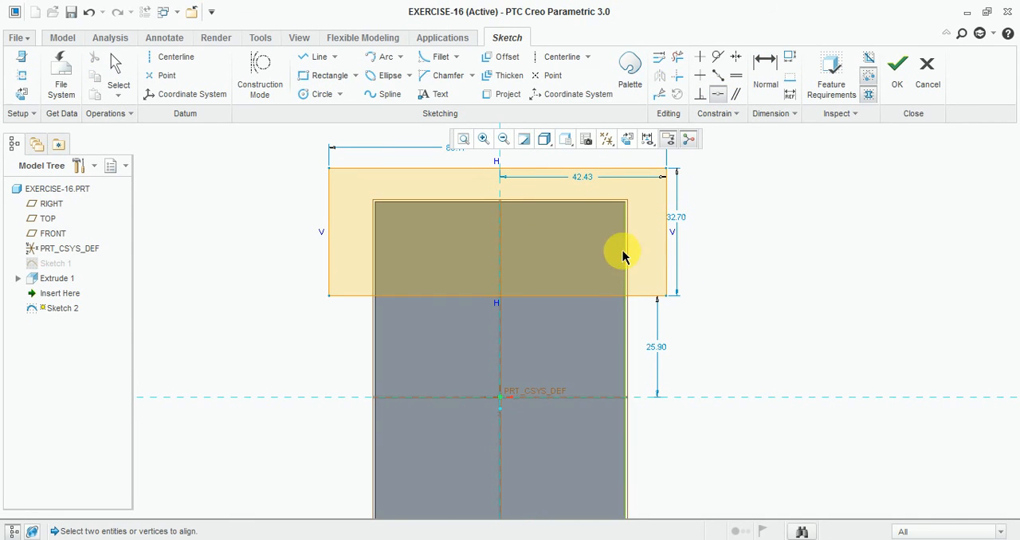
scroll(629, 259, "down", 4)
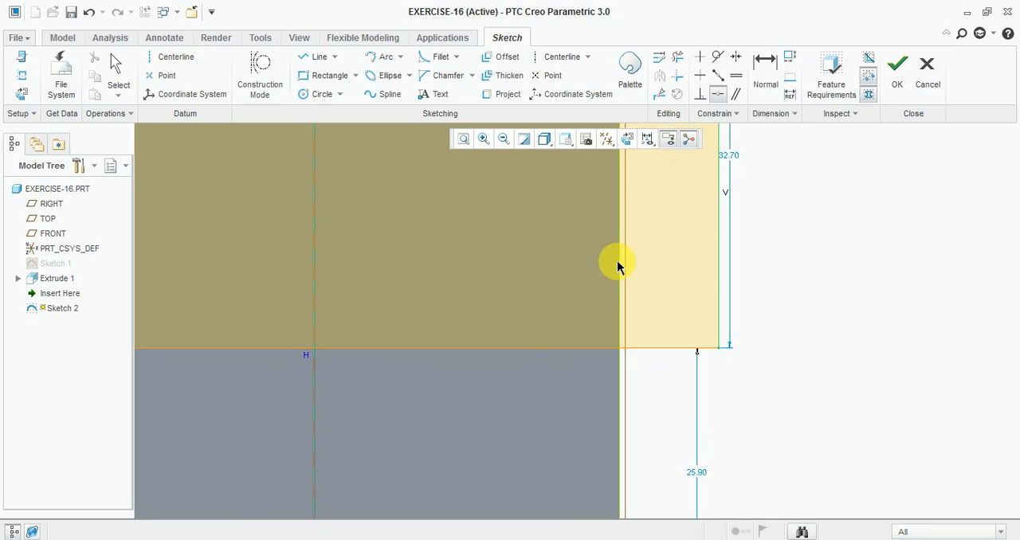
scroll(618, 261, "up", 4)
left_click(639, 219)
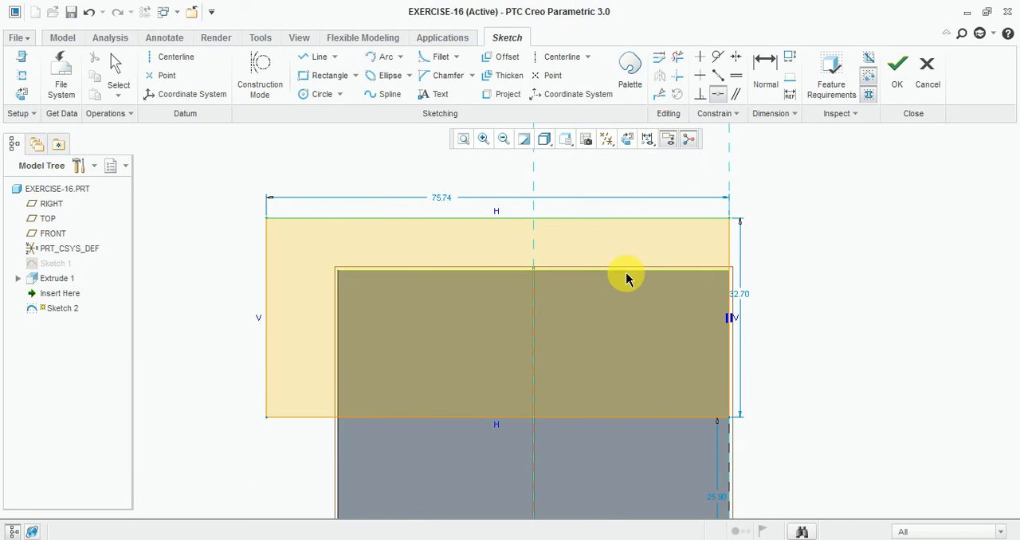
left_click(628, 273)
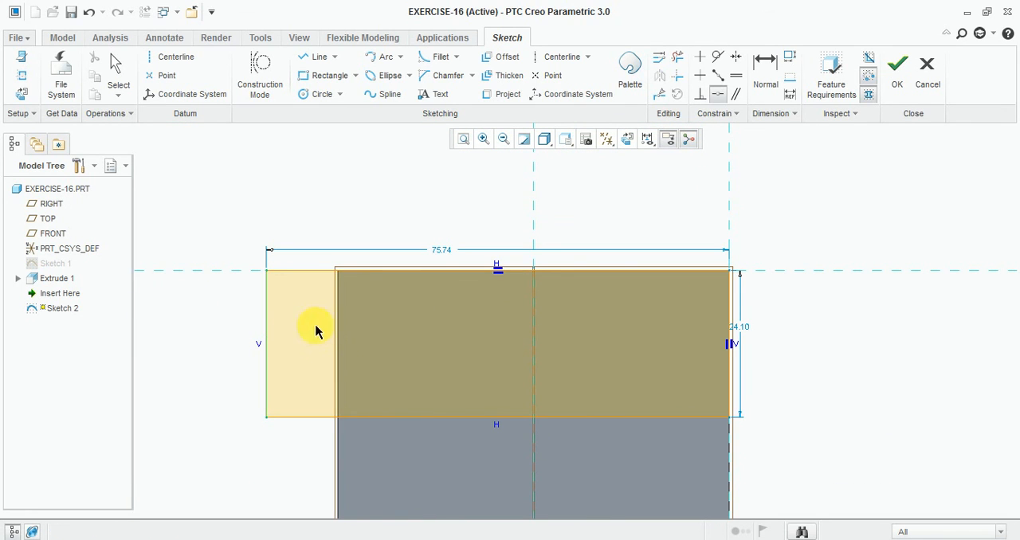
left_click(339, 334)
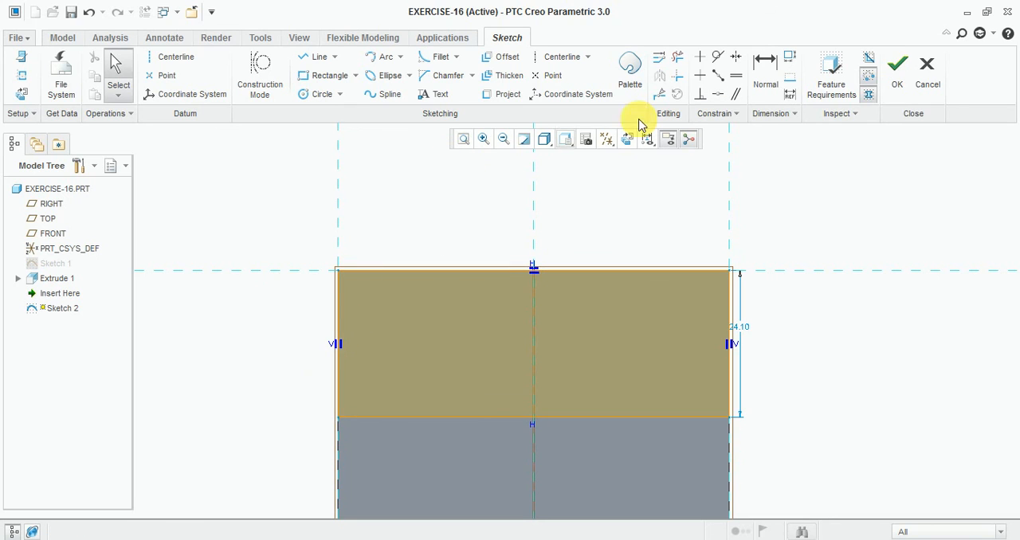
- Set the rectangle's depth from the rear edge to 38 and finish the sketch
double_click(751, 330)
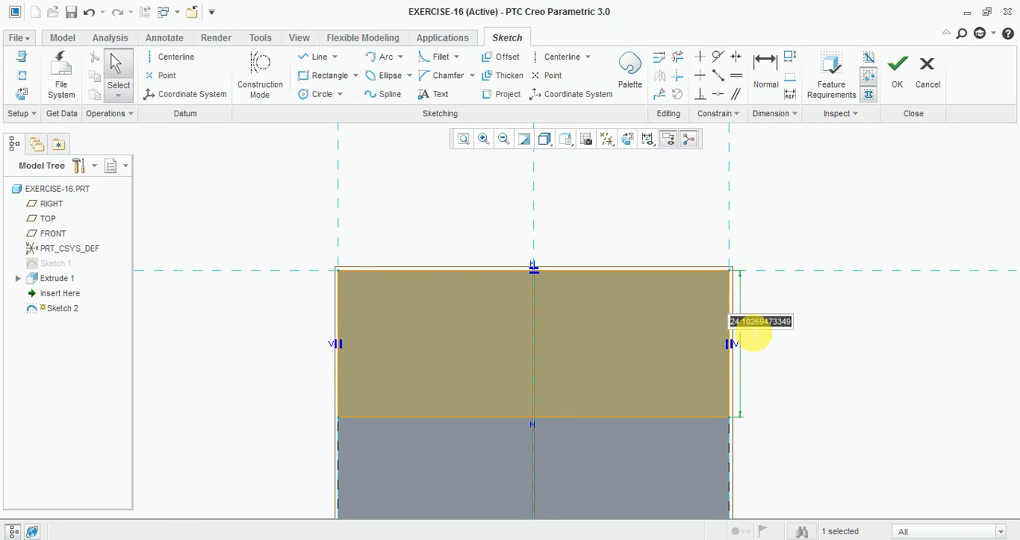
type("38")
key("Return")
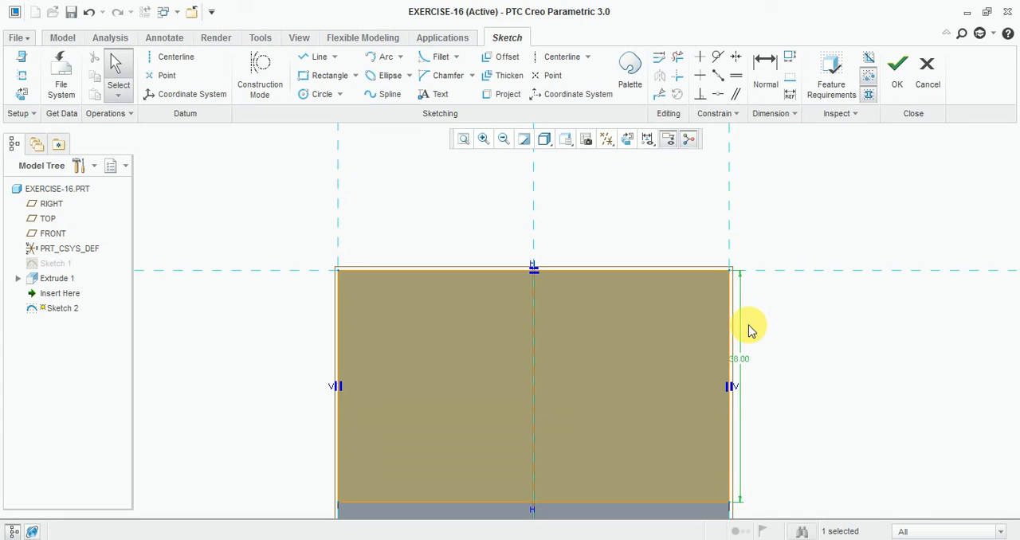
left_click(897, 84)
- Extrude the rear rectangle upward from the base block by 44-19
mouse_move(778, 358)
middle_mouse_down()
mouse_move(756, 323)
mouse_move(731, 324)
middle_mouse_up()
left_click(387, 73)
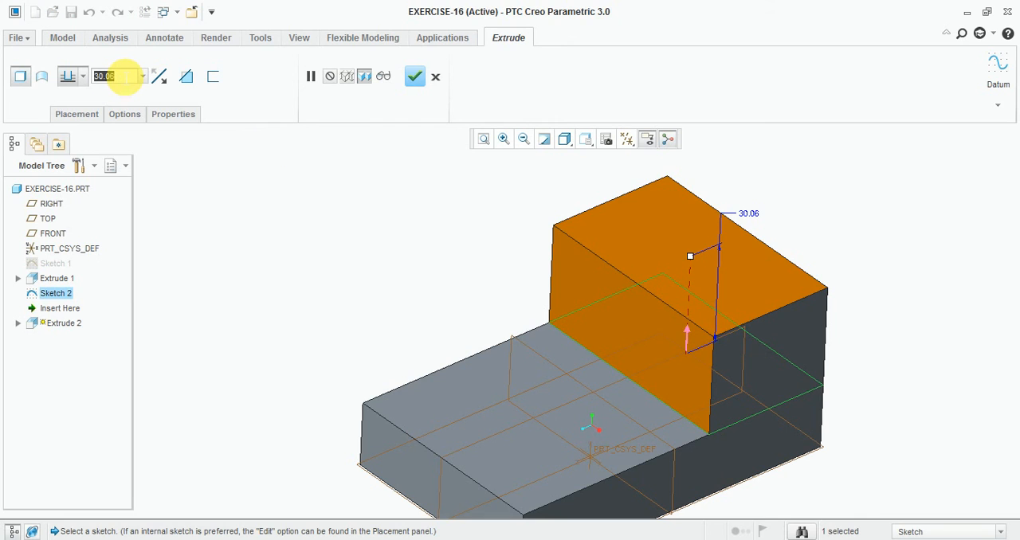
type("44.19")
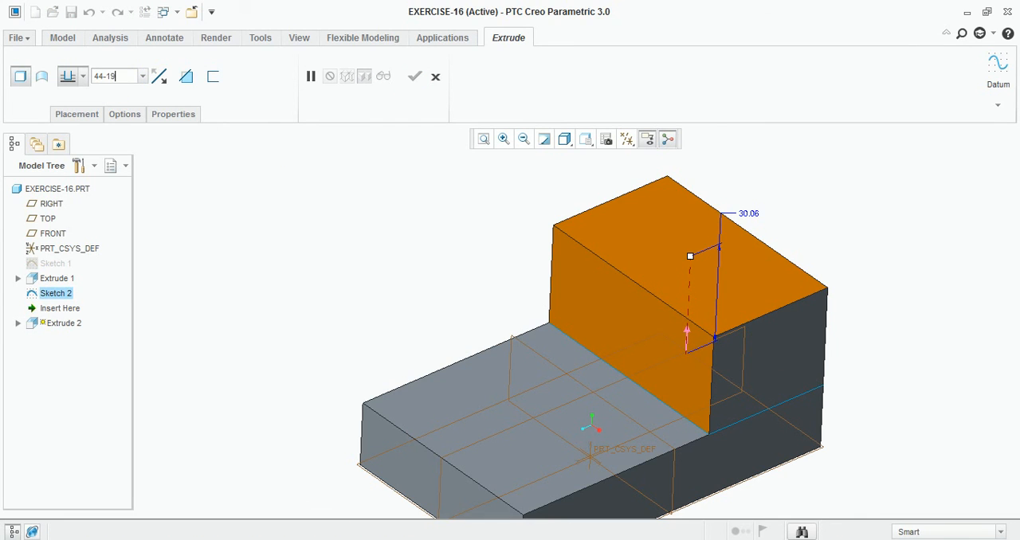
type("4-19")
key("Return")
left_click(412, 76)
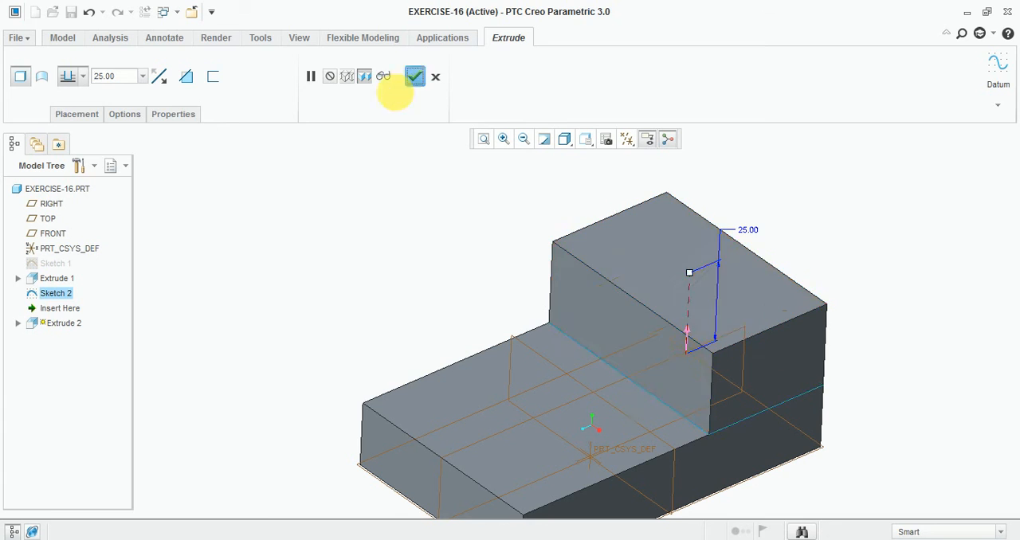
- Check the Exercise-16 drawing in Windows Photo Viewer and start a sketch on the base block's front end face in Creo Parametric
left_click(376, 536)
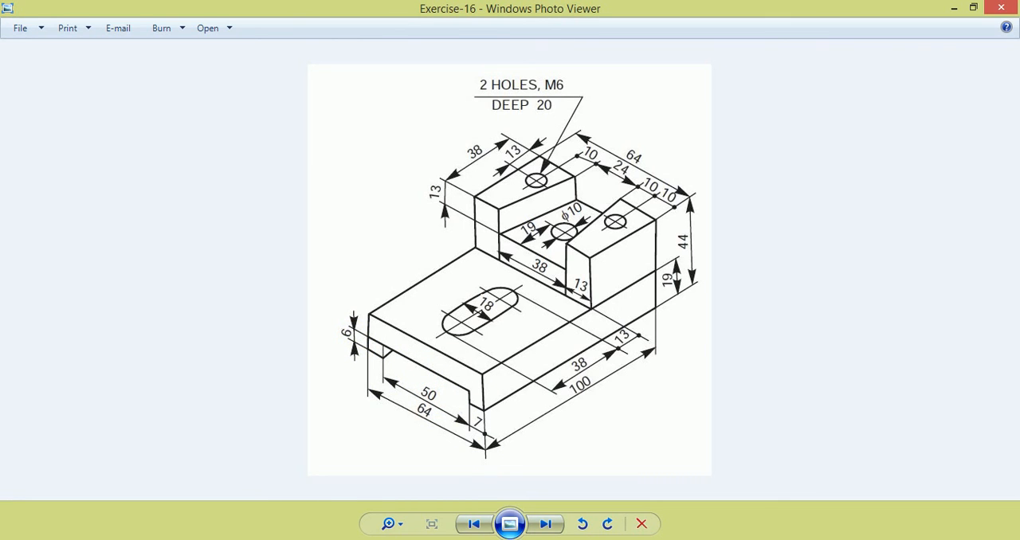
left_click(384, 538)
left_click(358, 78)
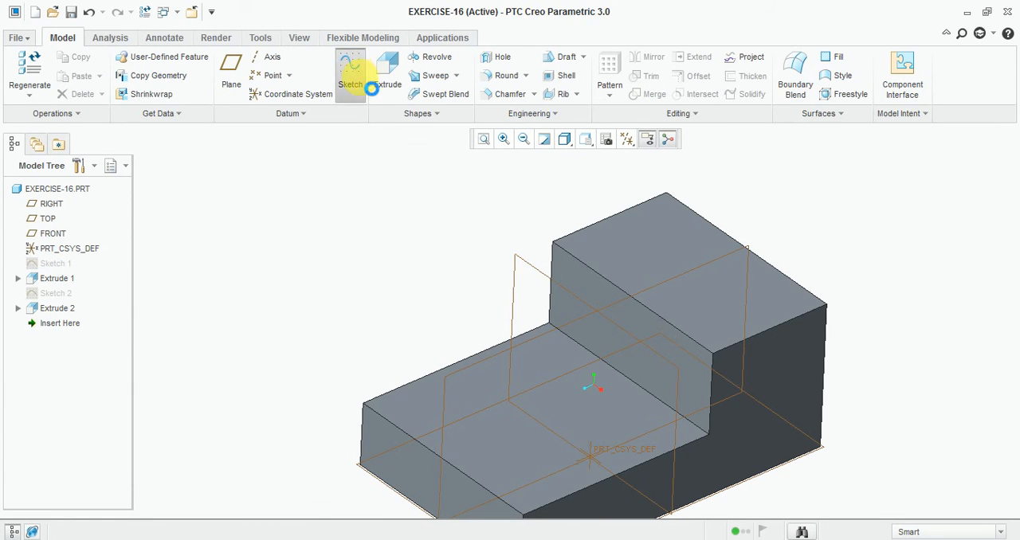
middle_click_drag(396, 253, 375, 391)
left_click(422, 402)
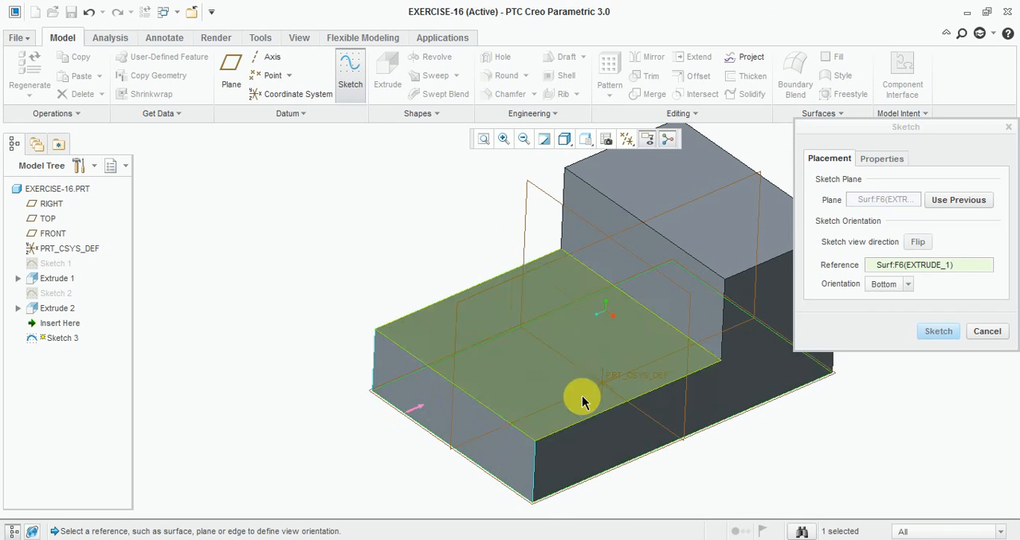
left_click(937, 331)
left_click(628, 139)
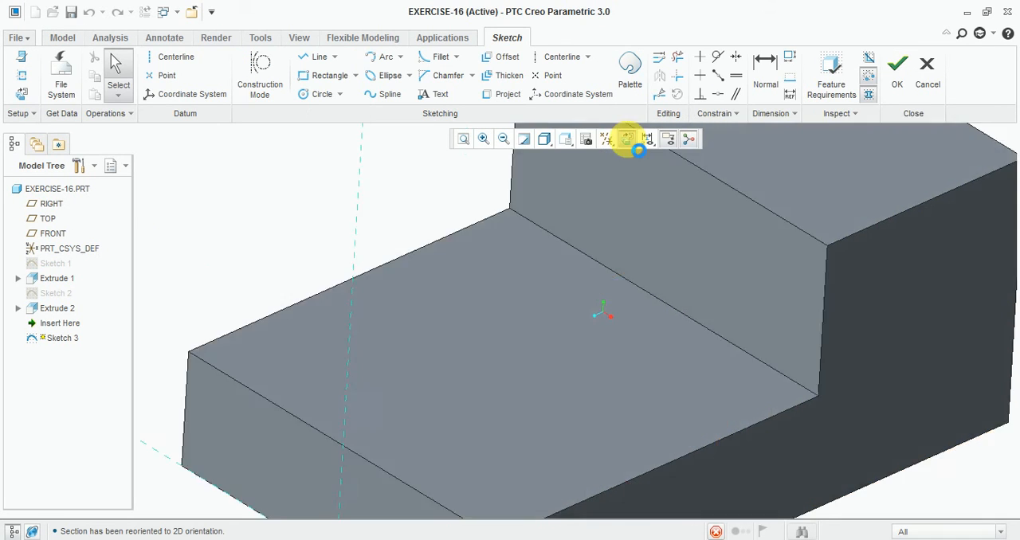
- Sketch a rectangle about 39 wide on the front face, with its lower side on the block's bottom edge
left_click(321, 75)
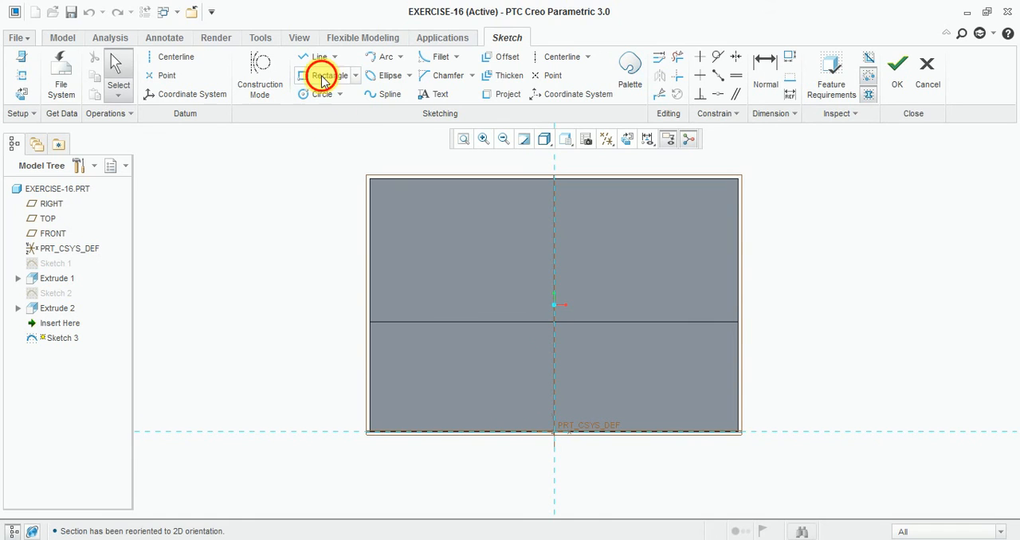
left_click(430, 372)
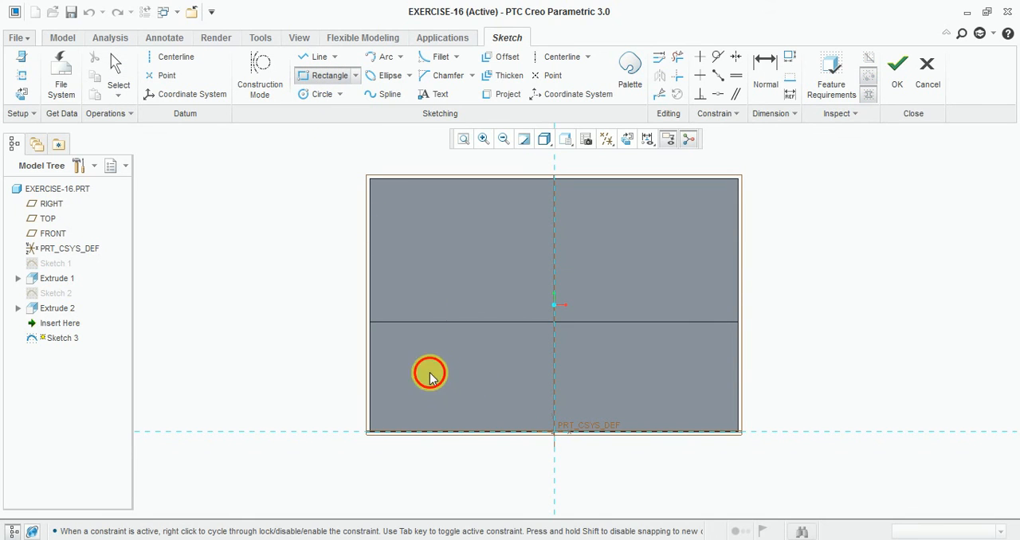
left_click(654, 433)
middle_click(658, 415)
- Set the height of the rectangle on the front face to 6
scroll(658, 414, "up", 3)
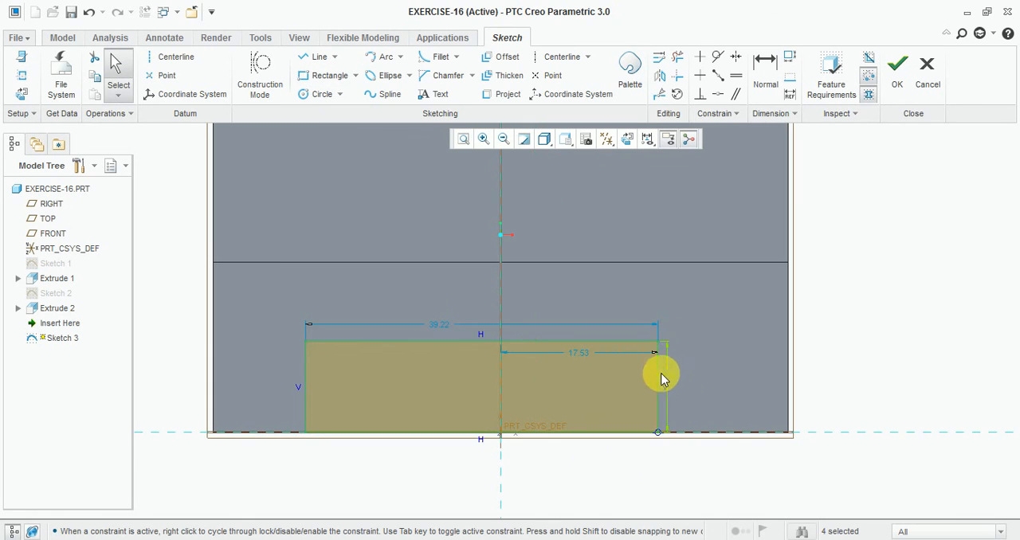
double_click(666, 380)
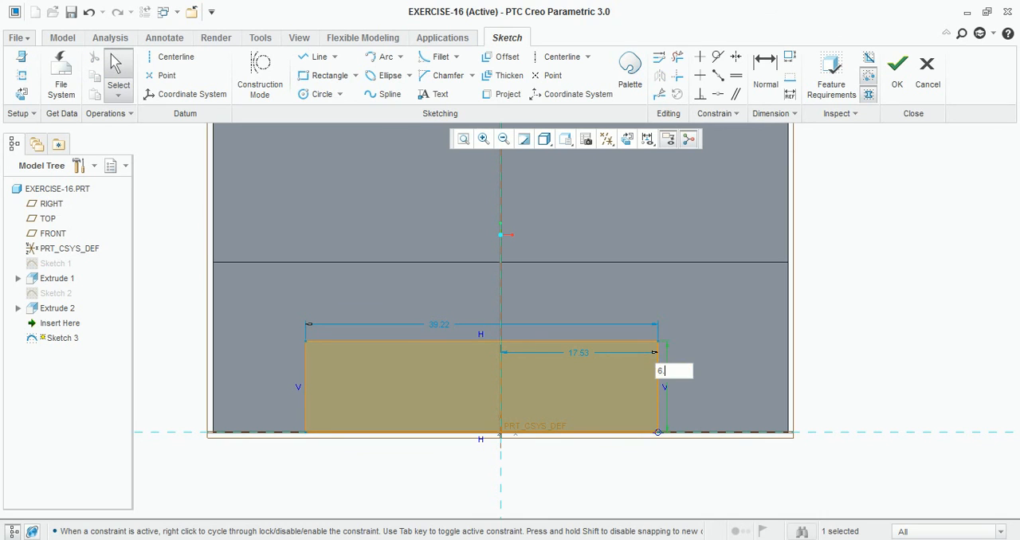
type("6")
key("Return")
- Dimension the distance between the rectangle's right side and the block's right edge as 7
left_click(759, 70)
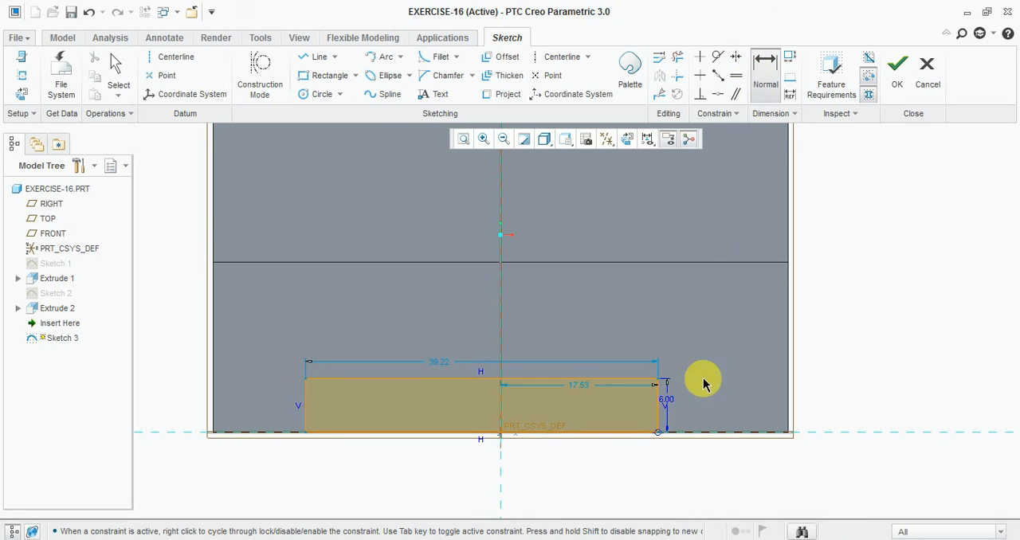
left_click(785, 403)
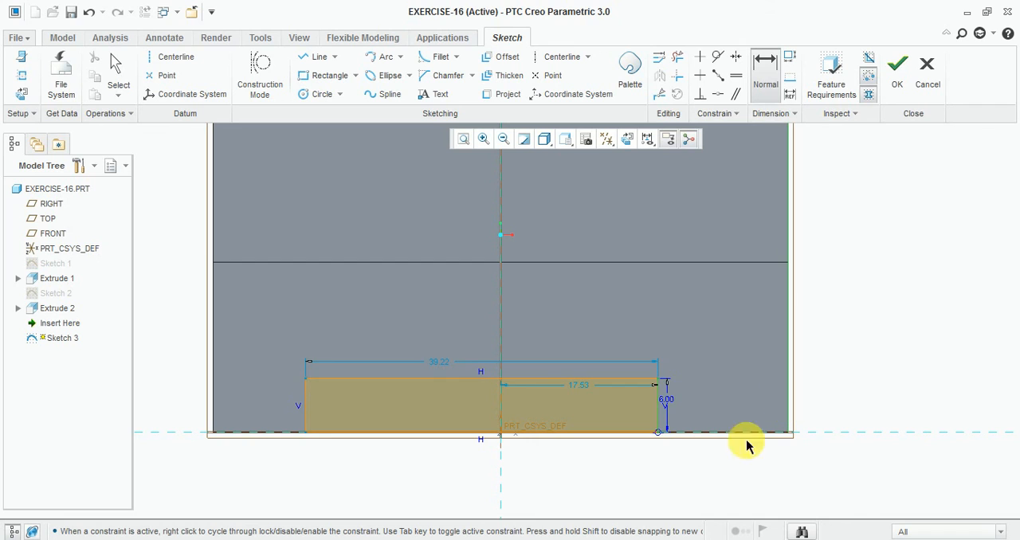
middle_click(727, 458)
key("Return")
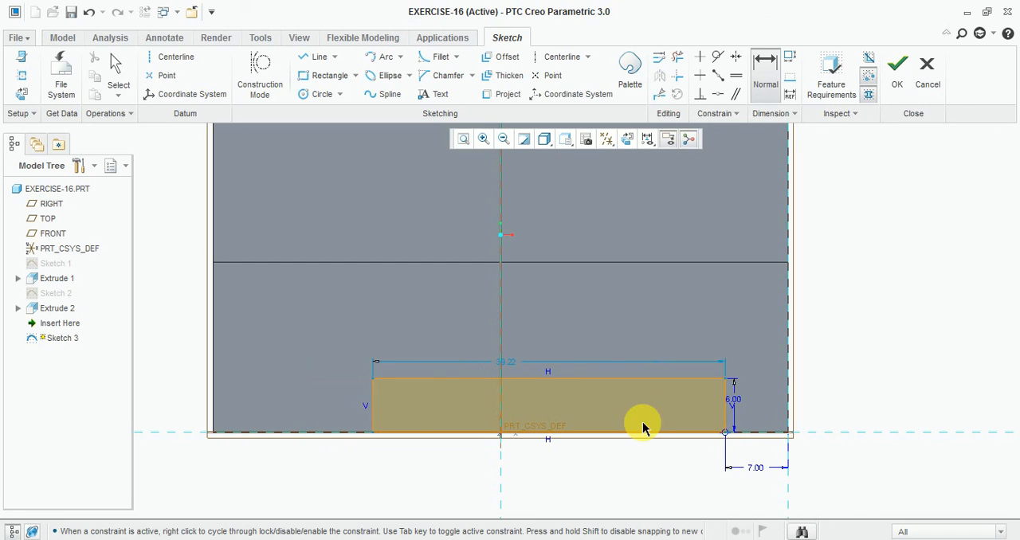
- Dimension the distance between the rectangle's left side and the block's left edge as 7
left_click(214, 396)
middle_click(270, 463)
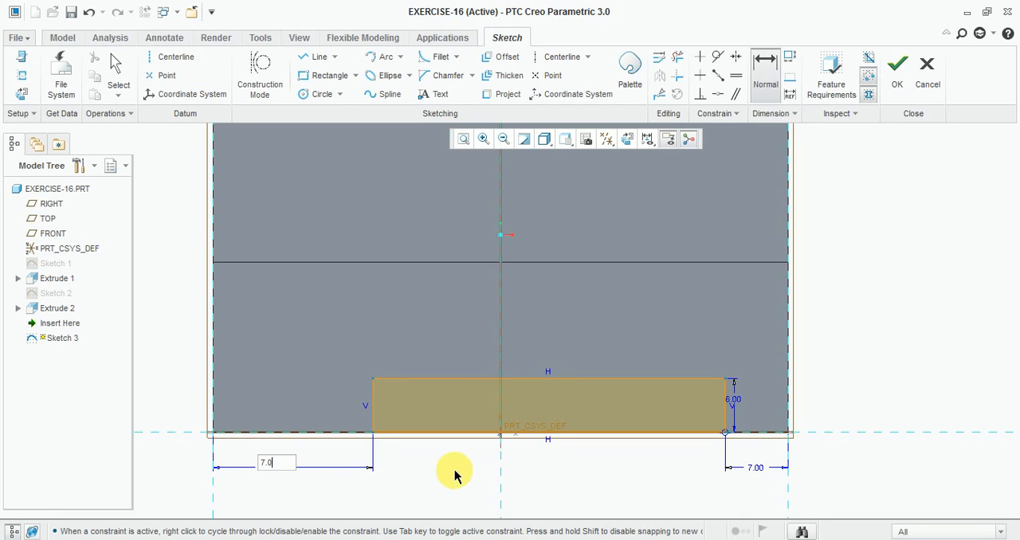
type("7.0")
key("Return")
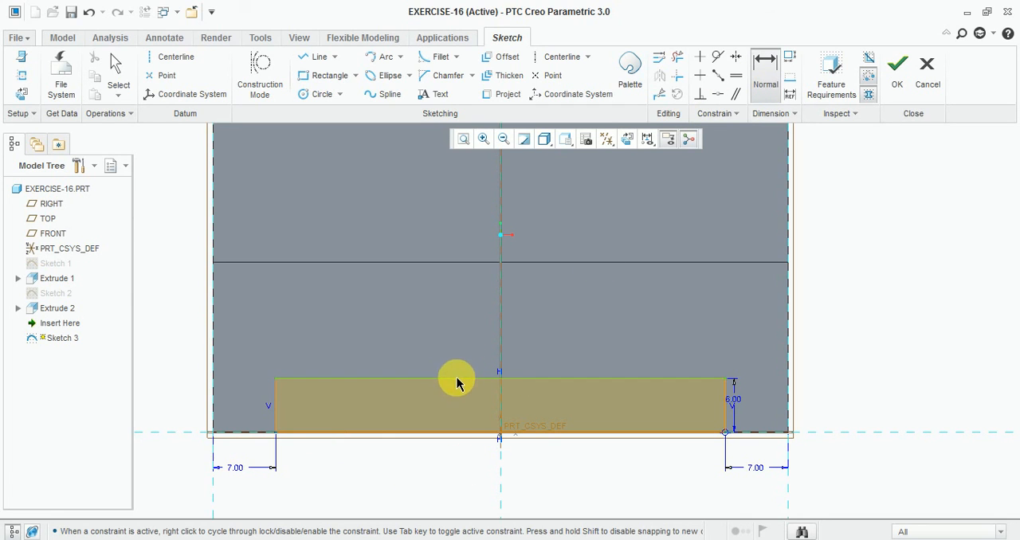
- Try to dimension the overall width of the slot rectangle
middle_click(461, 340)
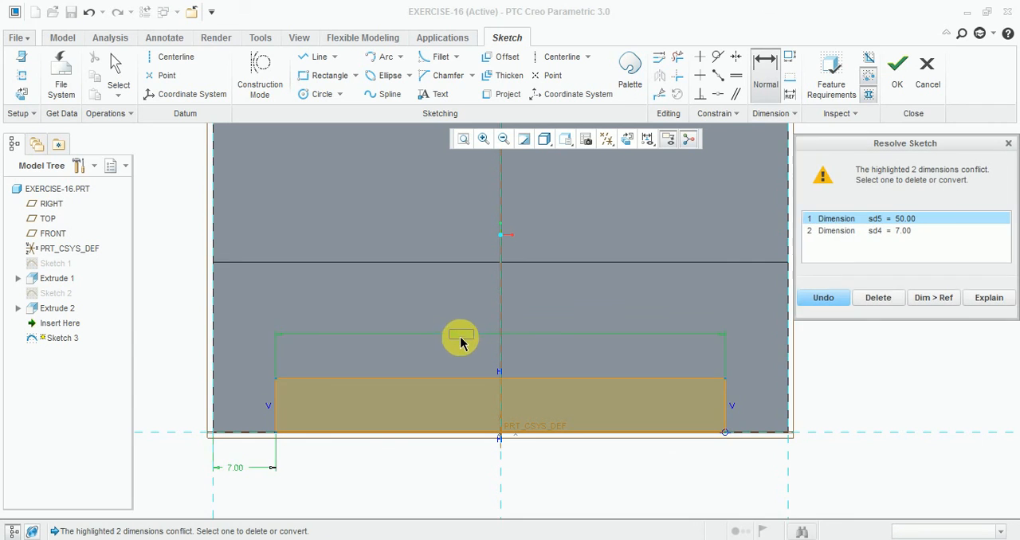
scroll(458, 344, "down", 4)
scroll(470, 383, "up", 4)
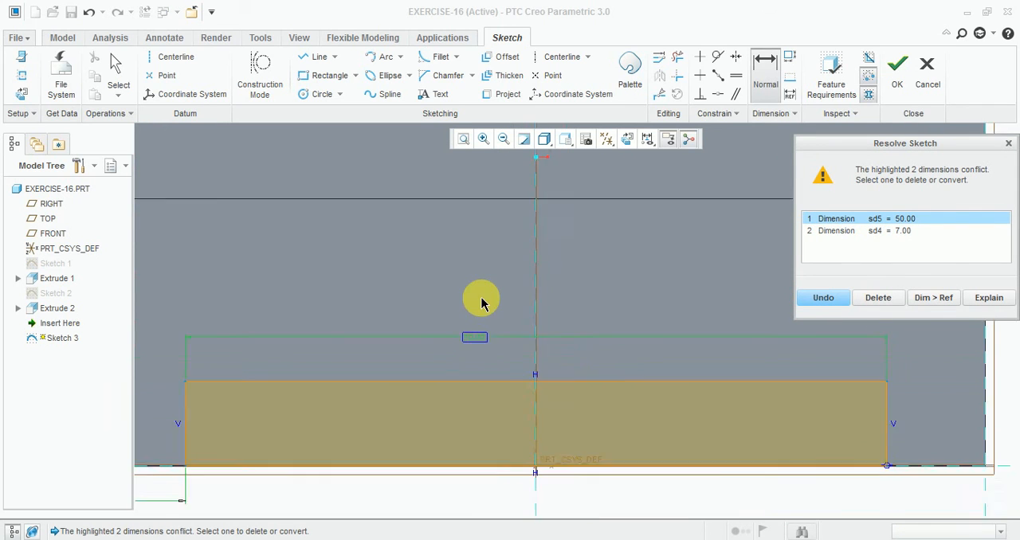
left_click(1008, 144)
- Finish the slot sketch and extrude it as a material-removing cut directed into the block
scroll(525, 398, "up", 3)
left_click(907, 80)
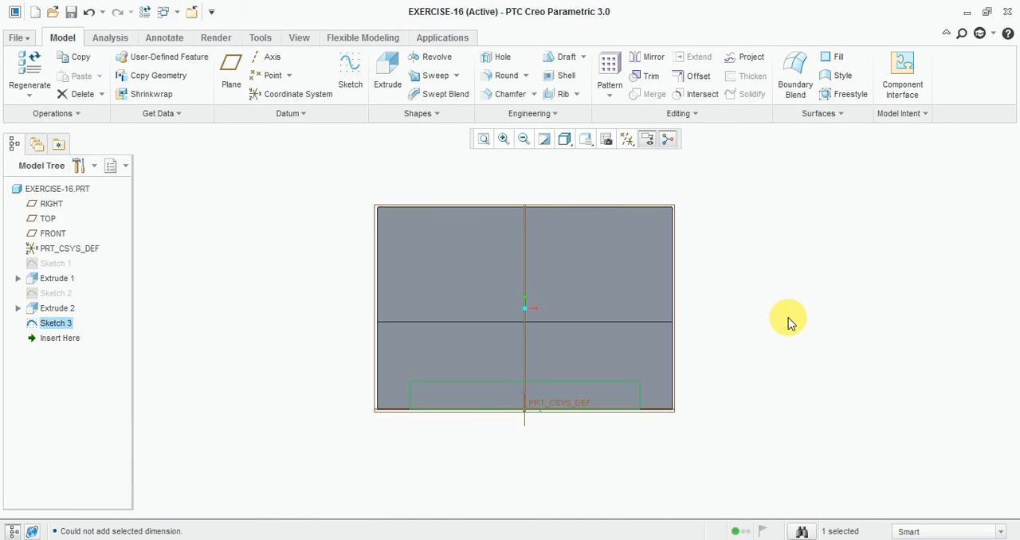
key("ctrl+d")
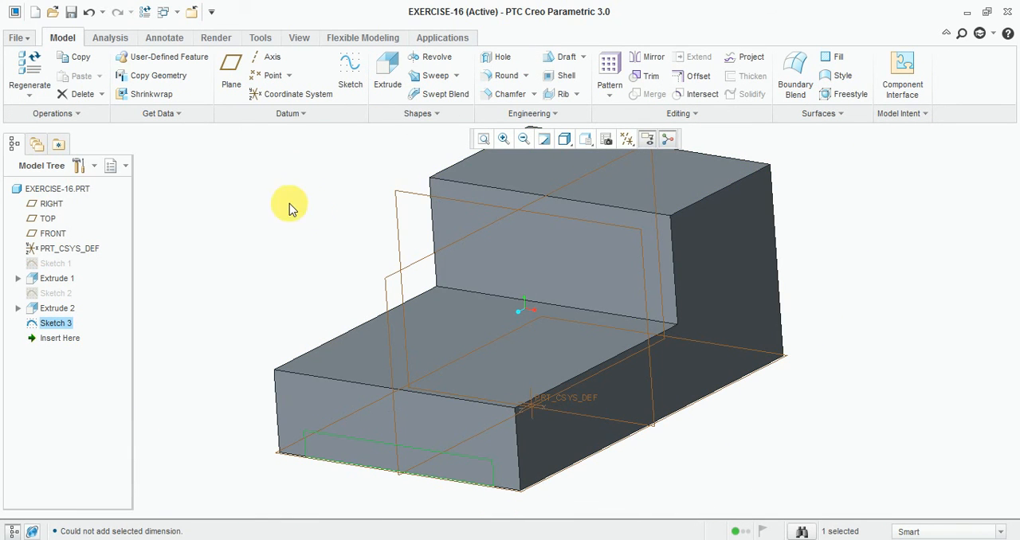
left_click(387, 79)
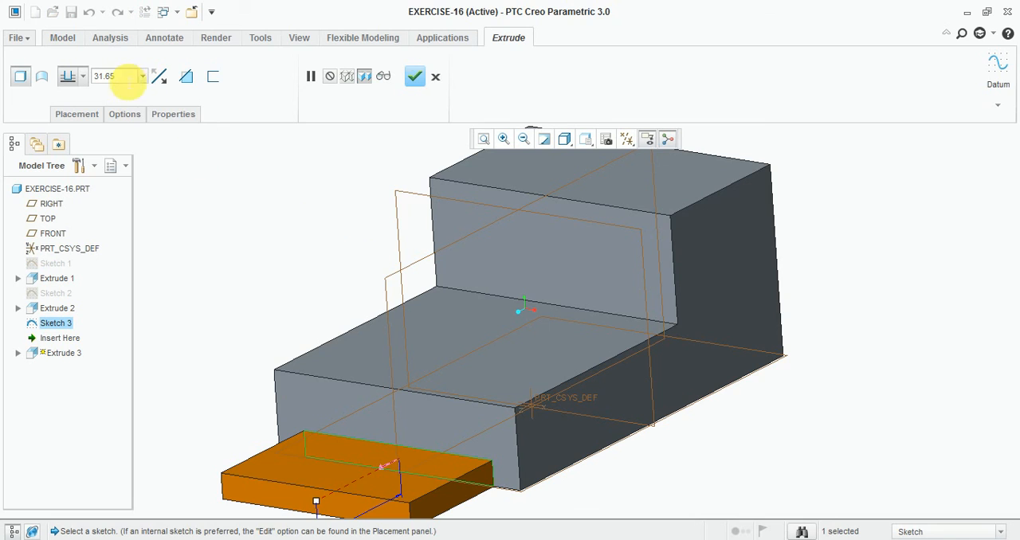
left_click(158, 76)
left_click(186, 76)
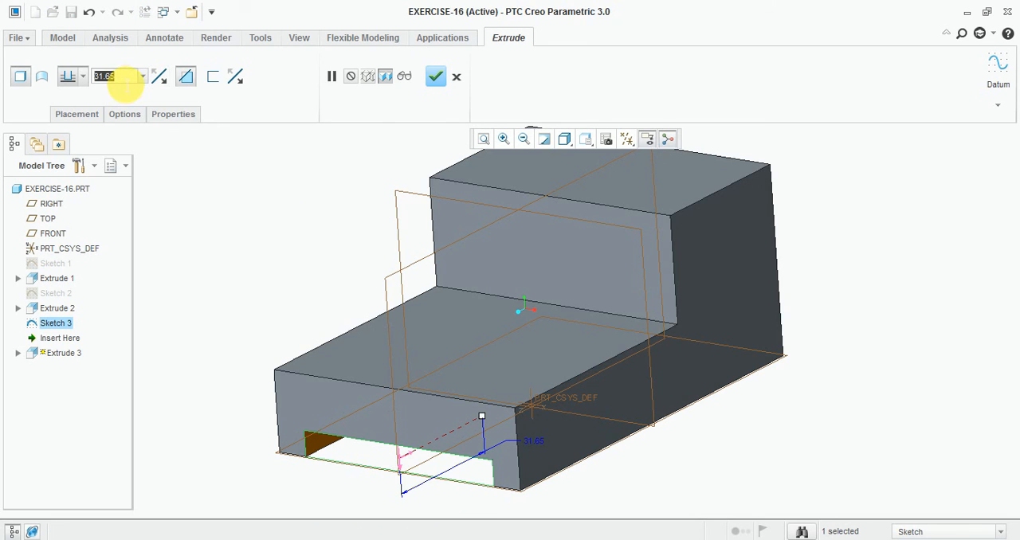
- Set the slot cut's depth to 100 and complete the extrude
type("100")
key("Return")
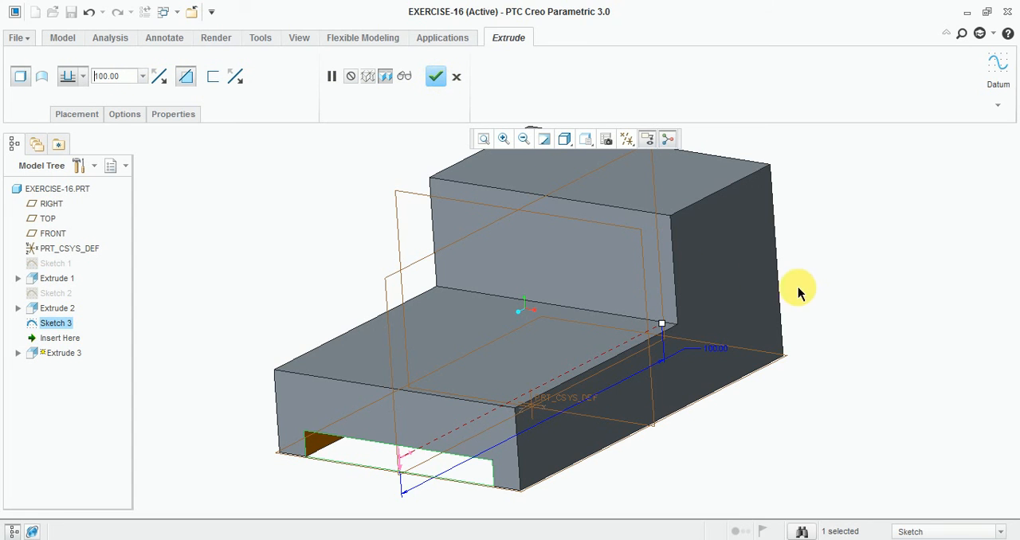
middle_click_drag(830, 321, 425, 143)
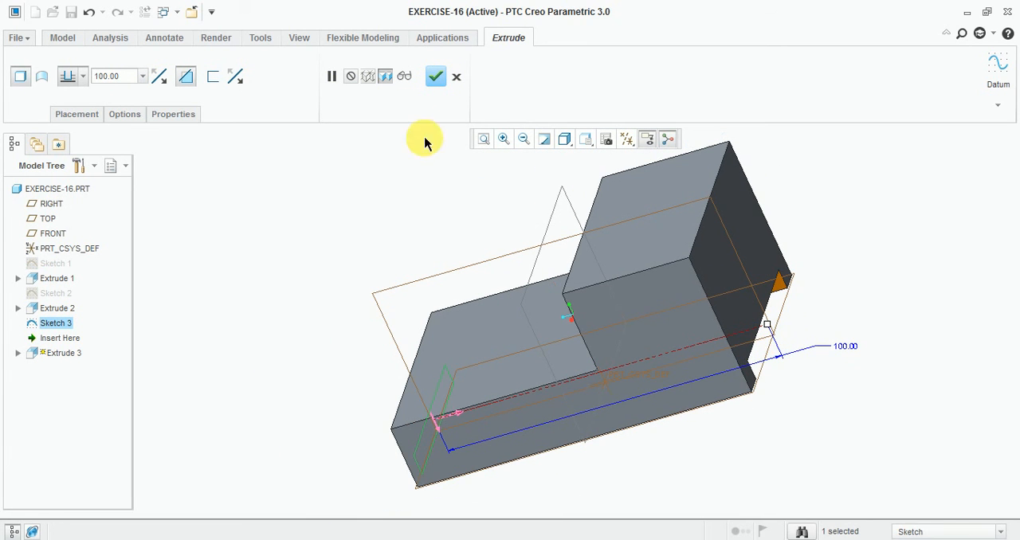
left_click(435, 77)
middle_click_drag(268, 272, 339, 254)
scroll(360, 281, "up", 1)
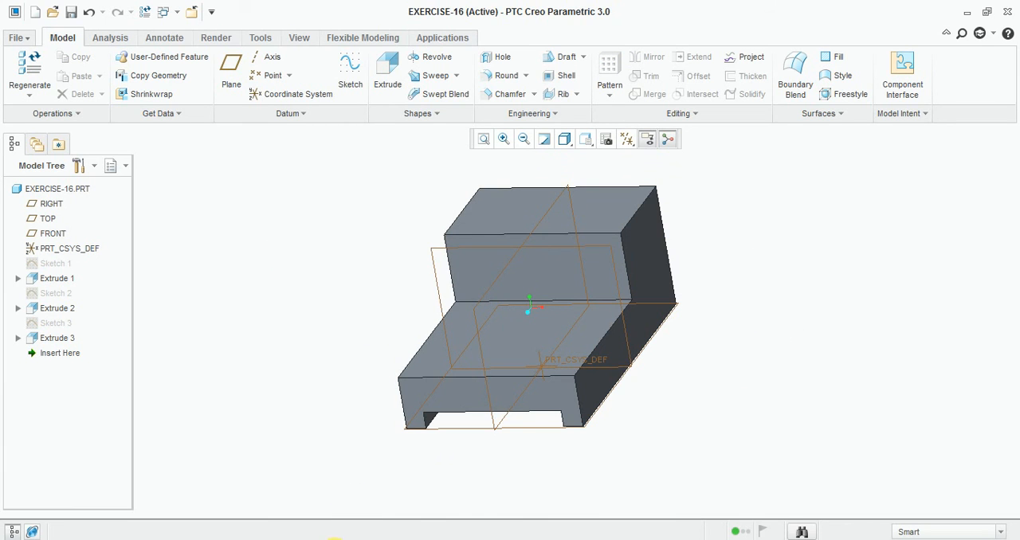
- Start a sketch on the top face of the raised block and orient the view square to it
left_click(332, 539)
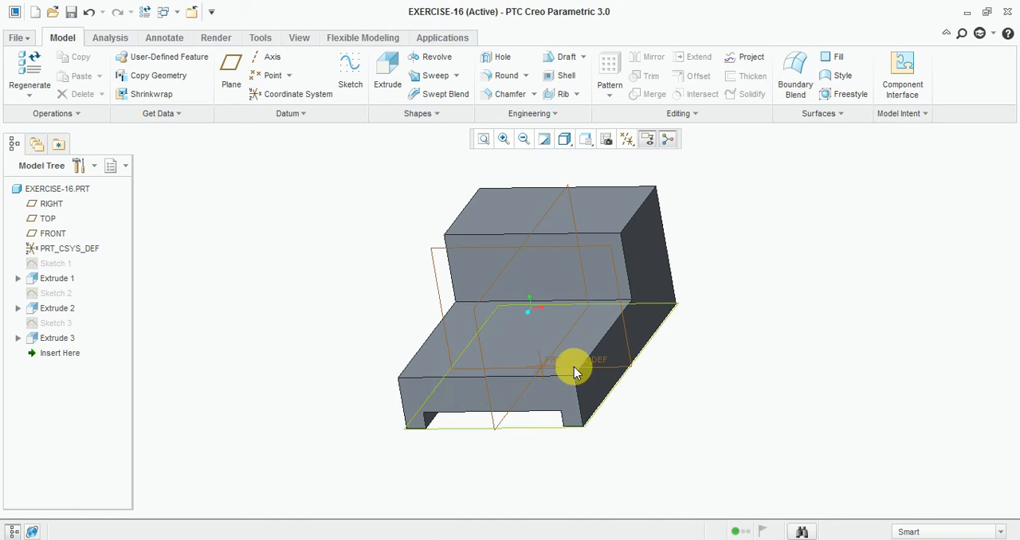
left_click(351, 79)
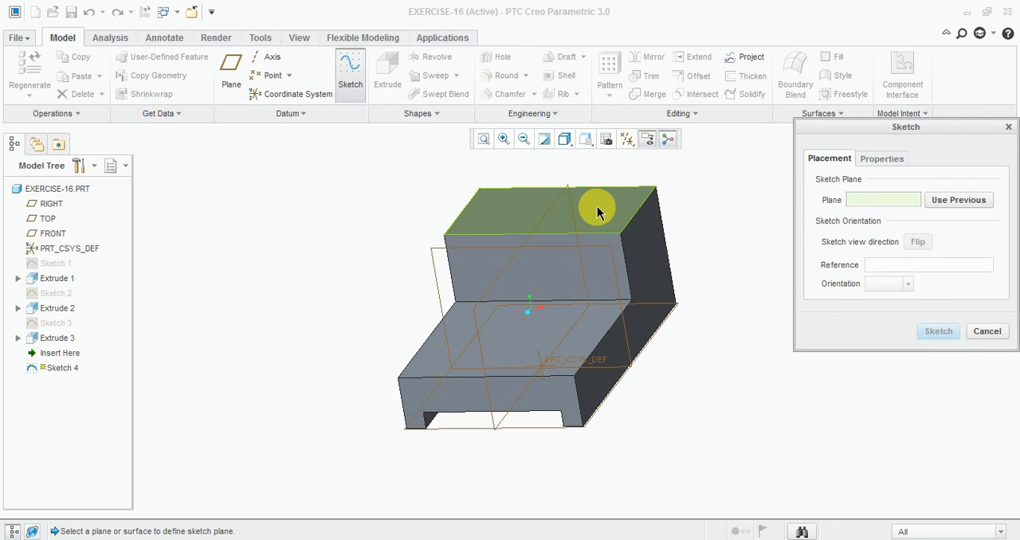
left_click(597, 213)
left_click(937, 331)
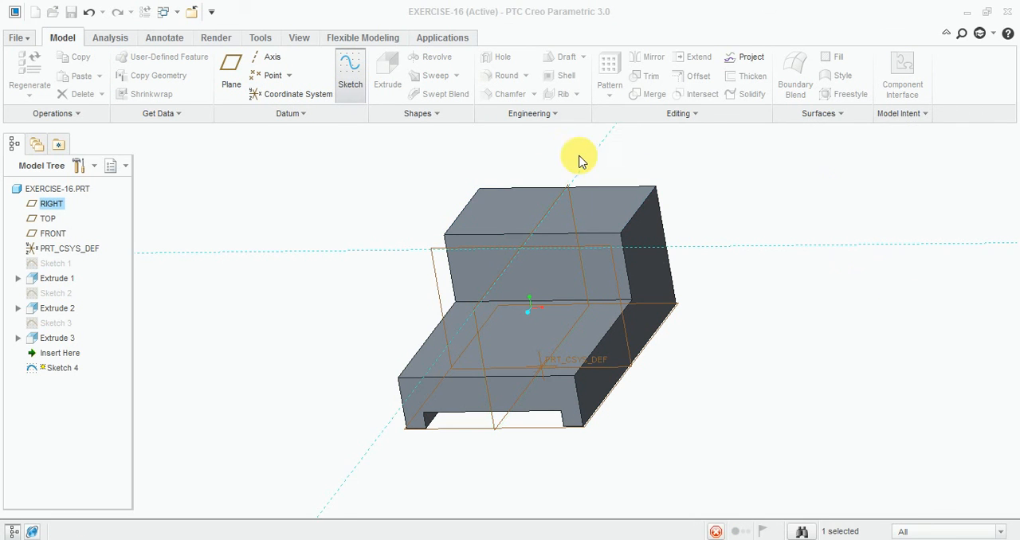
left_click(604, 140)
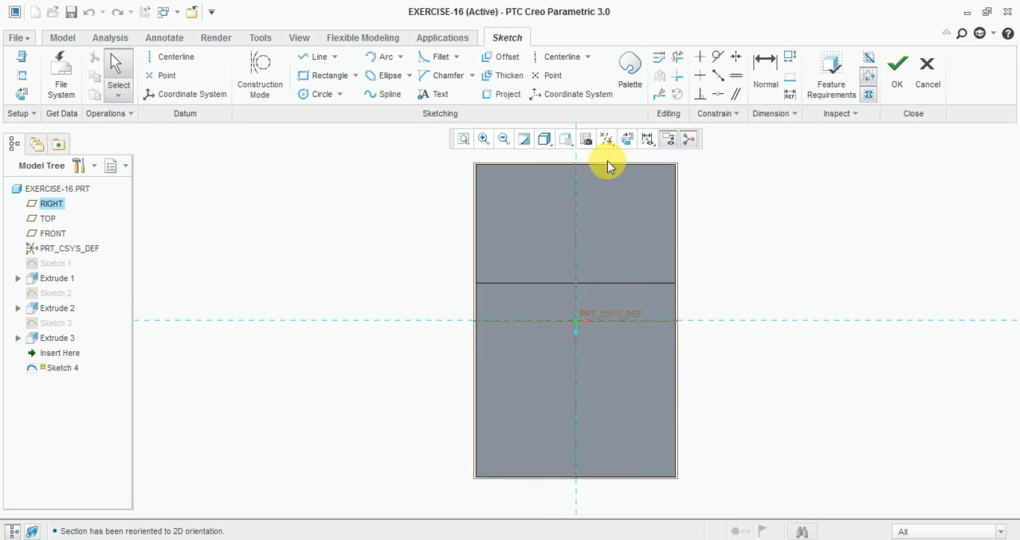
- Sketch a rectangle about 24 wide and 40 high on the raised block's top face, from just beyond the back edge to the step edge
left_click(319, 57)
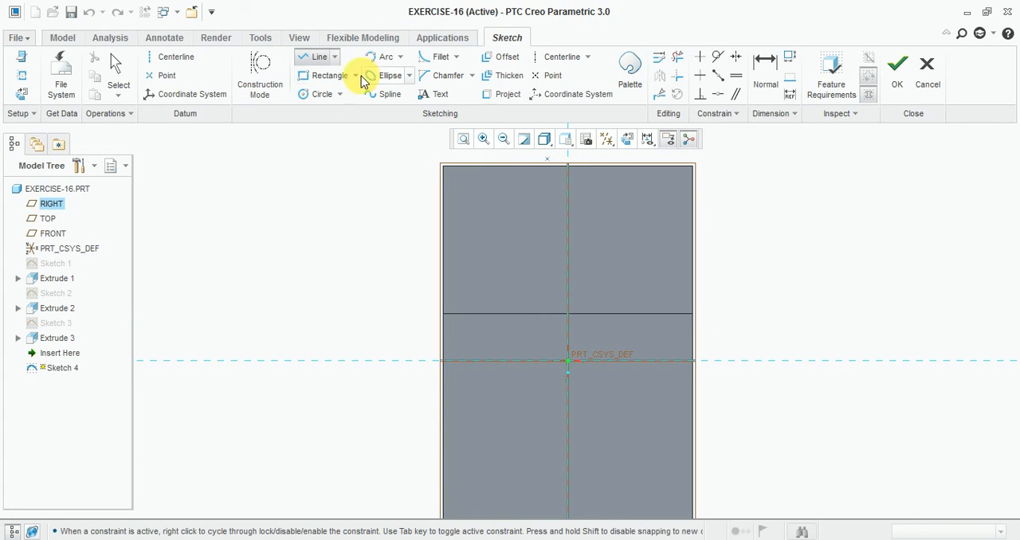
left_click(326, 76)
left_click(521, 160)
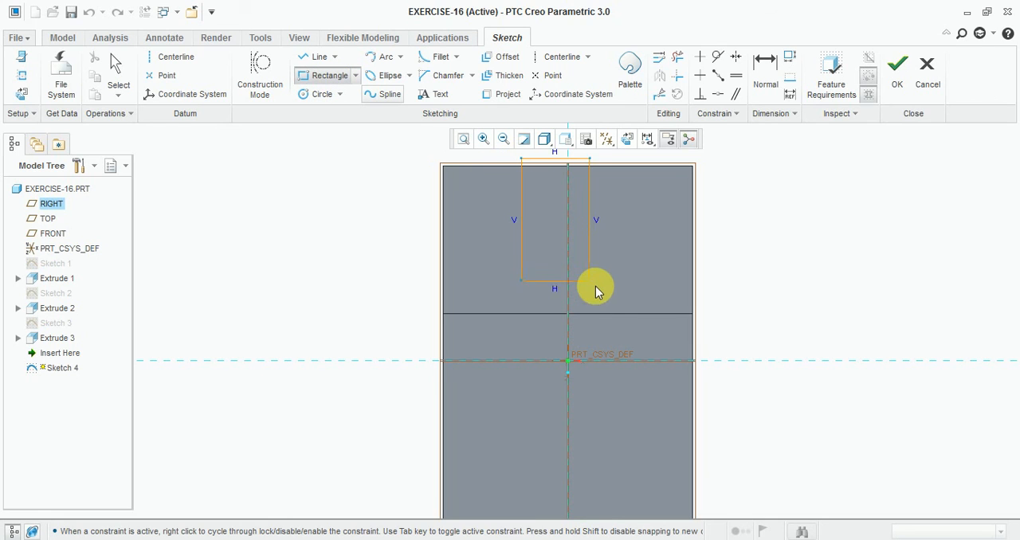
left_click(615, 313)
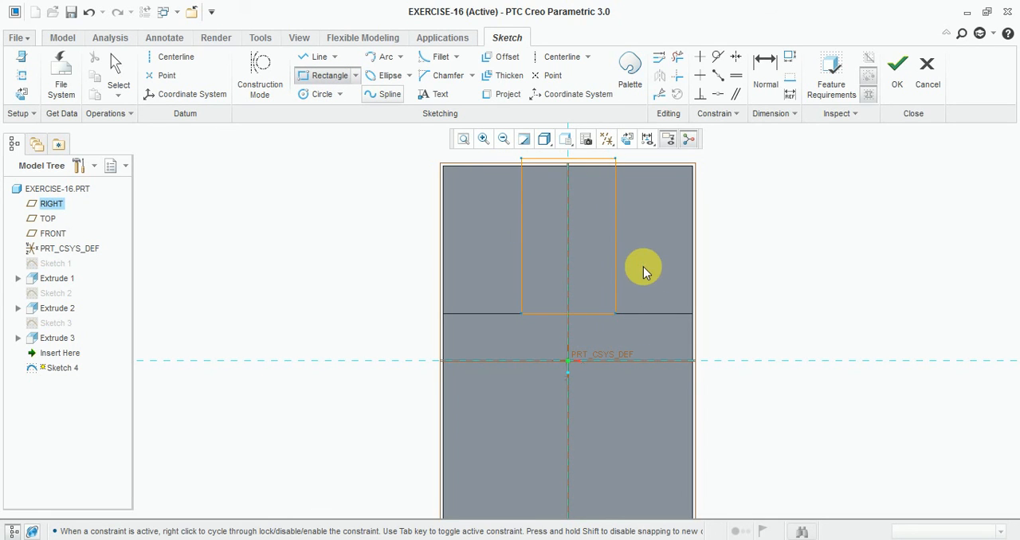
middle_click(636, 277)
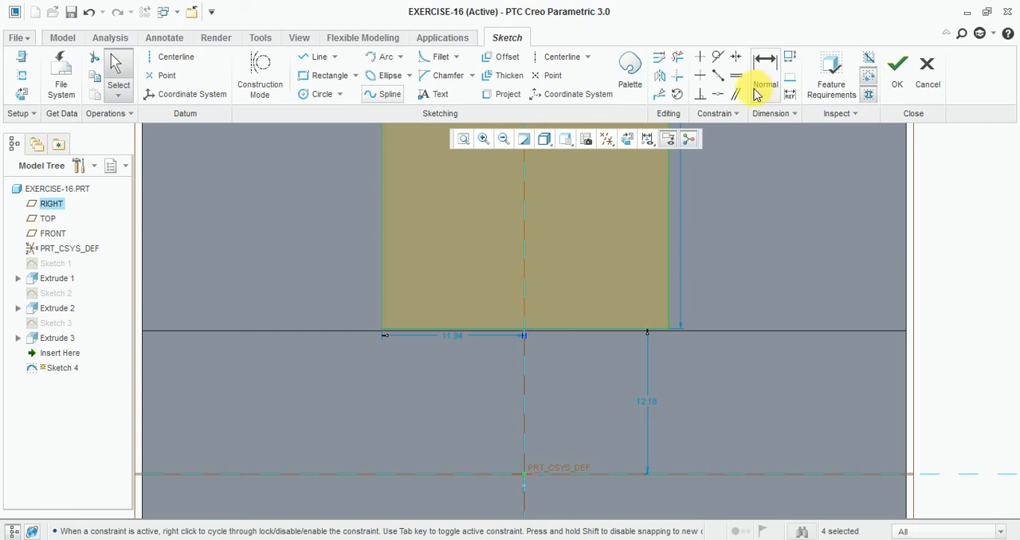
- Make the rectangle's lower side coincident with the step edge of the raised block
left_click(719, 94)
scroll(578, 335, "down", 2)
left_click(582, 327)
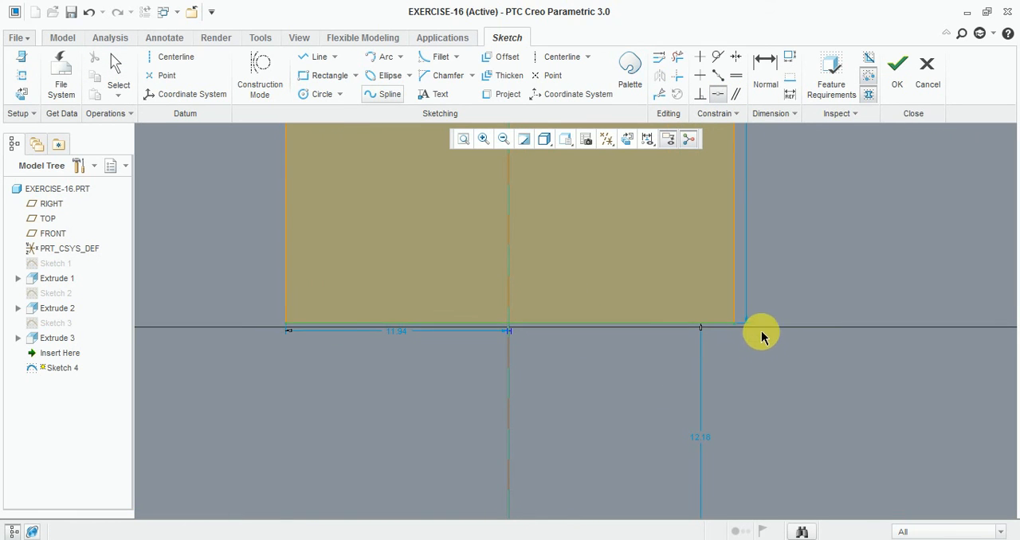
left_click(737, 329)
- Make the rectangle's upper side coincident with the block's back edge
scroll(569, 402, "up", 3)
scroll(561, 349, "up", 3)
scroll(557, 242, "down", 5)
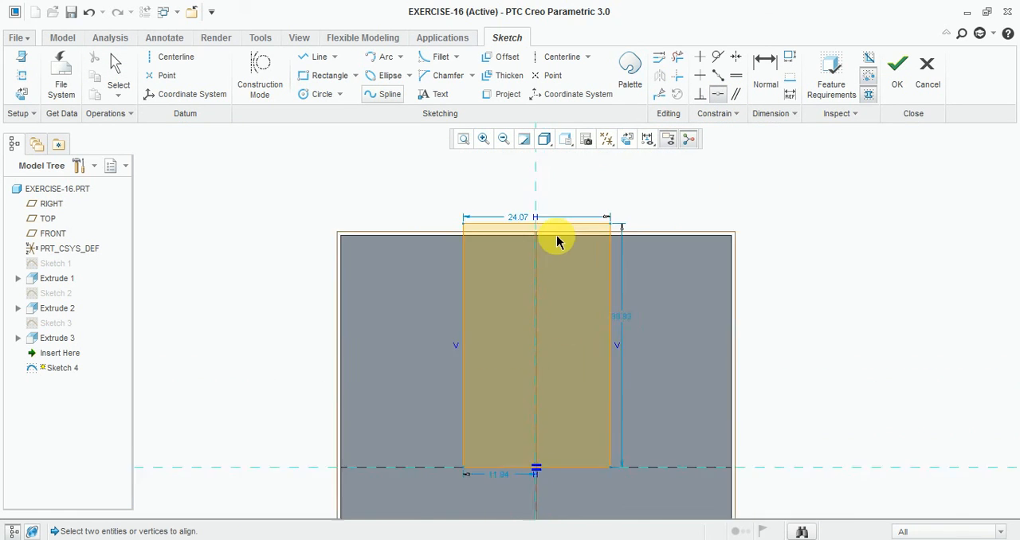
left_click(698, 234)
left_click(625, 215)
scroll(619, 213, "down", 2)
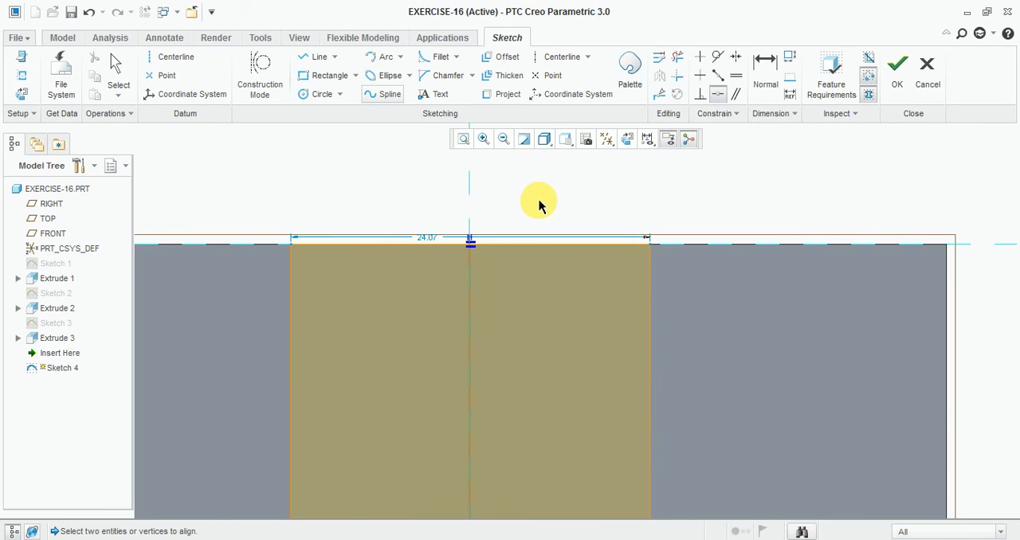
middle_click(537, 207)
- Set the width of the top-face rectangle to 24
double_click(426, 241)
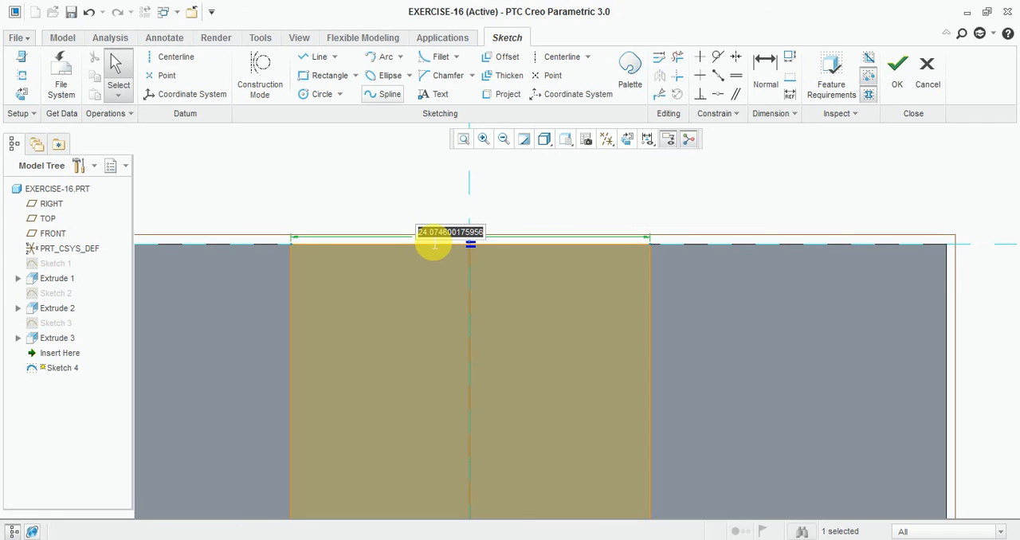
type("24")
key("Return")
- Set the distance from the rectangle's left side to the vertical centre reference to 24/2
scroll(475, 187, "up", 5)
scroll(470, 406, "down", 3)
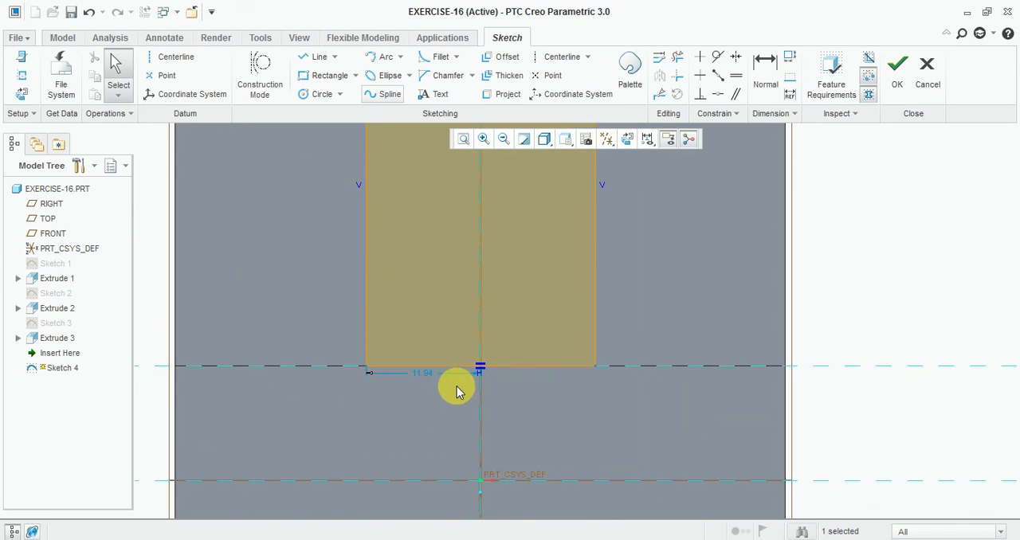
scroll(423, 368, "down", 2)
double_click(416, 371)
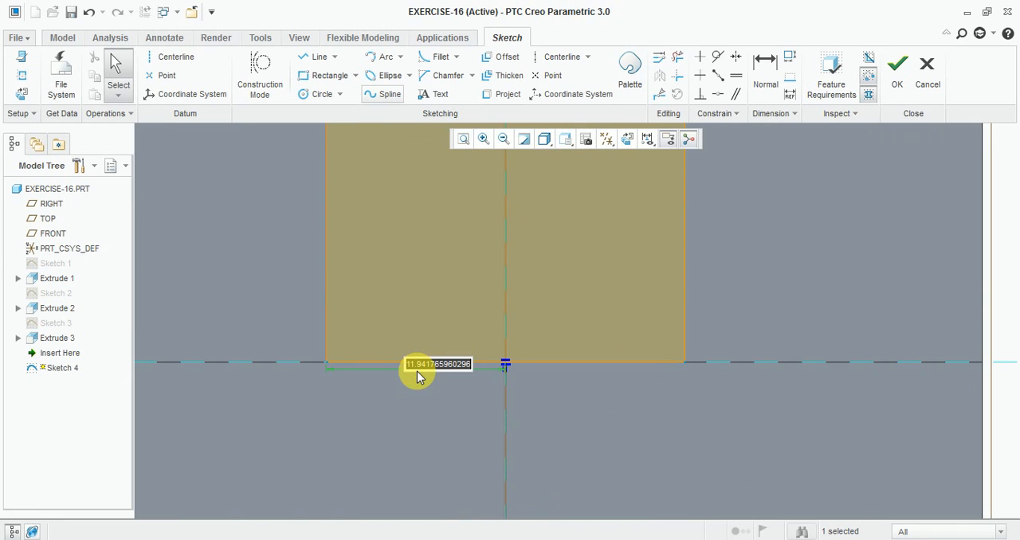
type("24/2")
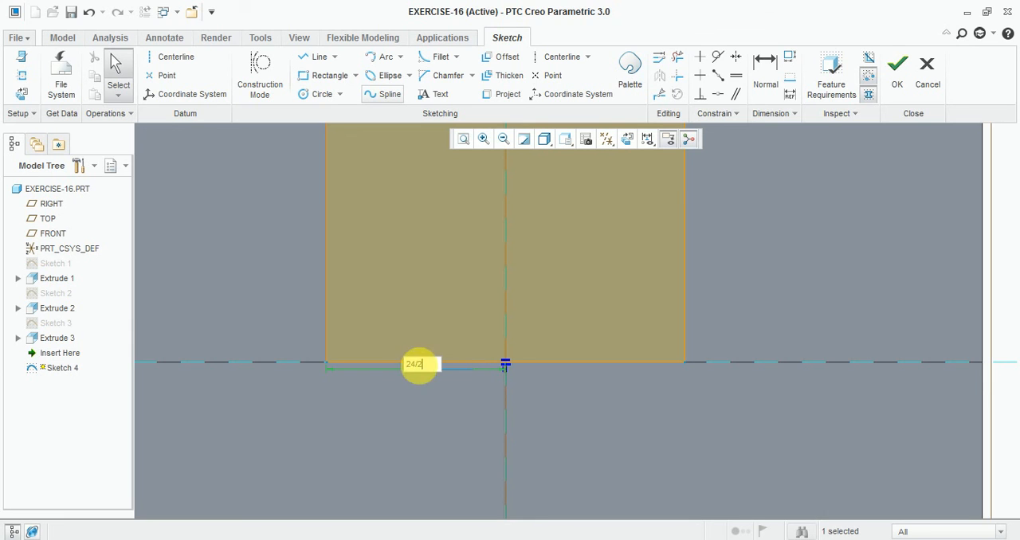
key("Return")
scroll(526, 430, "up", 5)
scroll(539, 189, "down", 1)
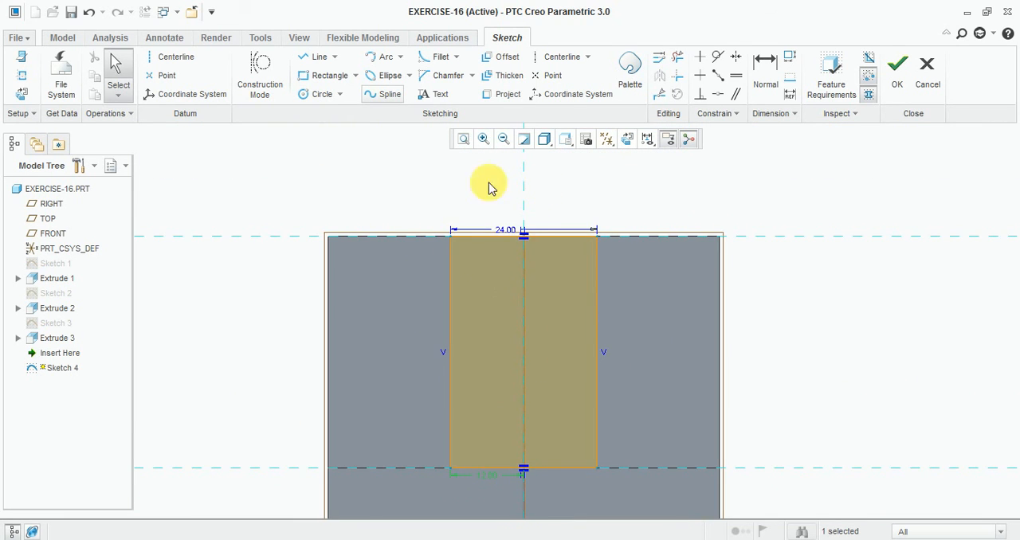
- Draw a slanted line from the rectangle's upper-left corner outward to the step edge
scroll(488, 187, "up", 1)
scroll(409, 314, "down", 1)
left_click(319, 57)
scroll(474, 247, "down", 1)
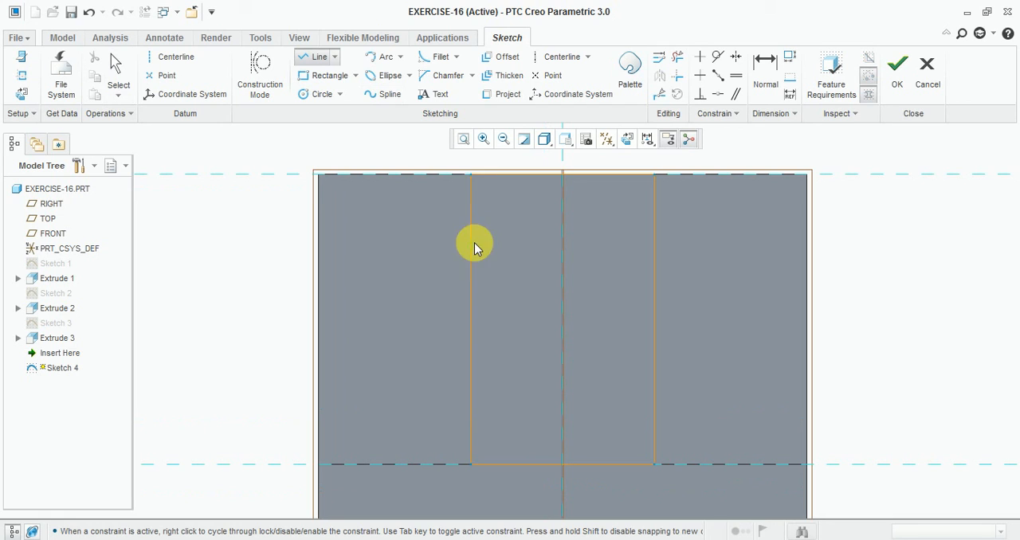
left_click(470, 175)
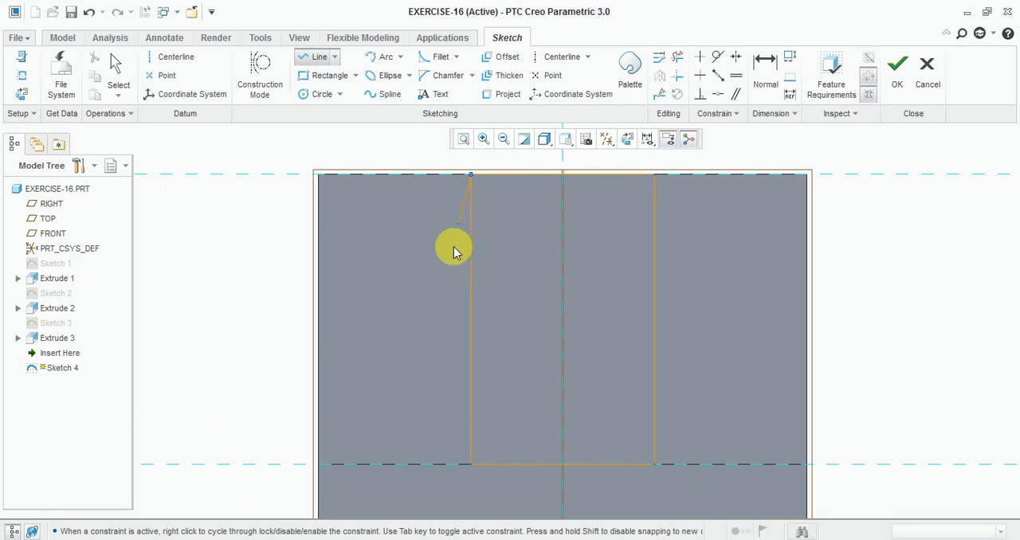
left_click(415, 463)
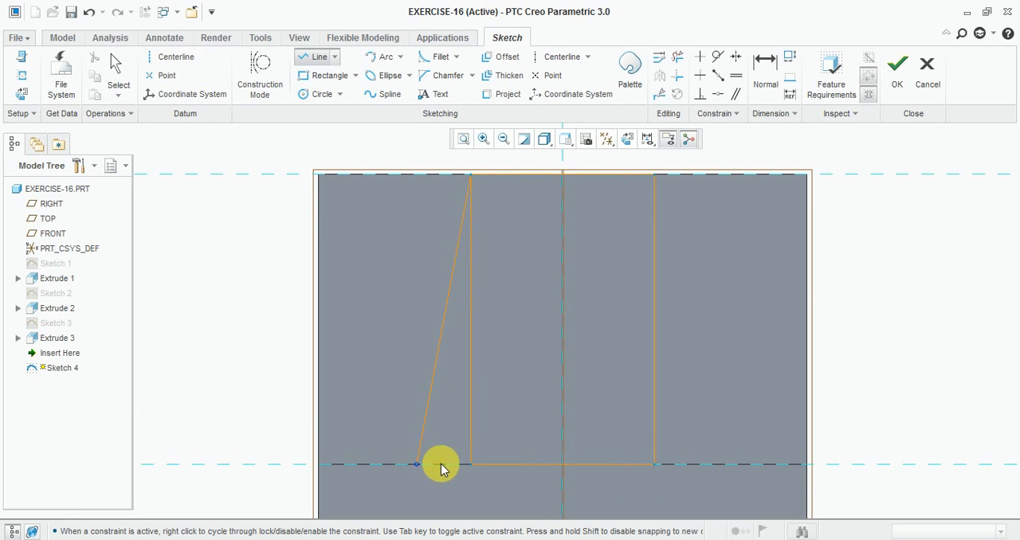
middle_click(547, 265)
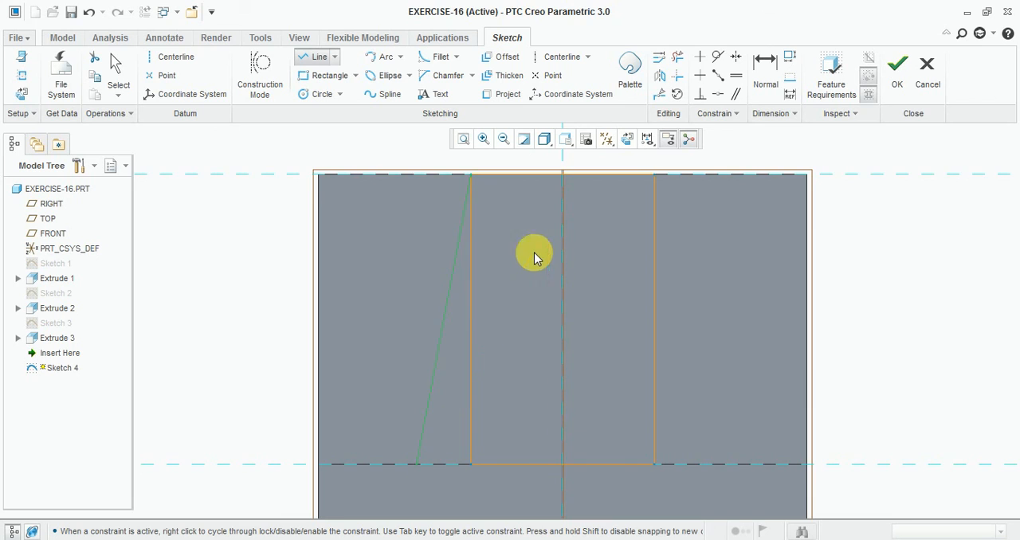
- Draw a slanted line from the rectangle's upper-right corner outward to the step edge
left_click(313, 58)
left_click(654, 174)
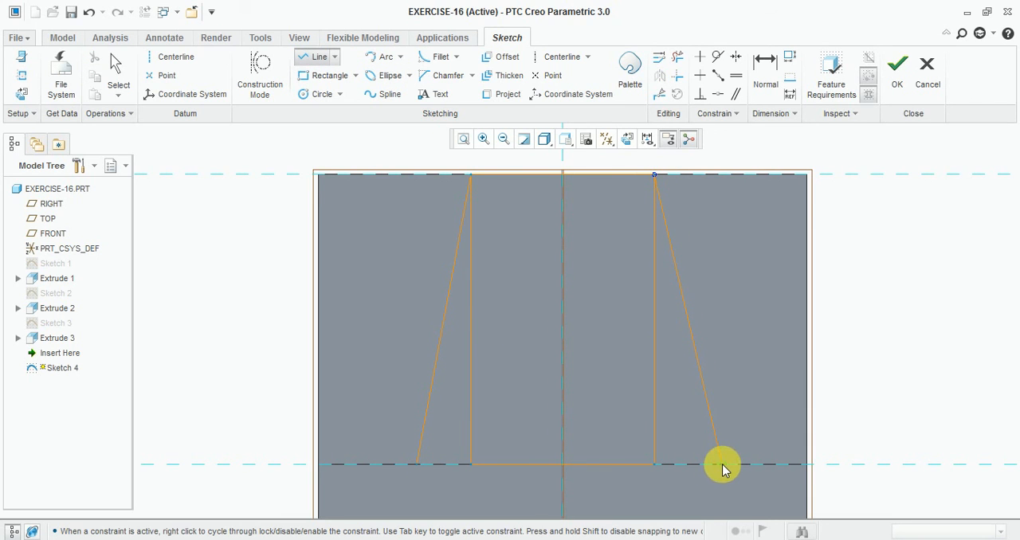
left_click(722, 465)
middle_click(789, 364)
- Set the distance from the left slanted line's lower end to the vertical centre reference to 38/2
scroll(695, 265, "up", 2)
scroll(677, 396, "down", 2)
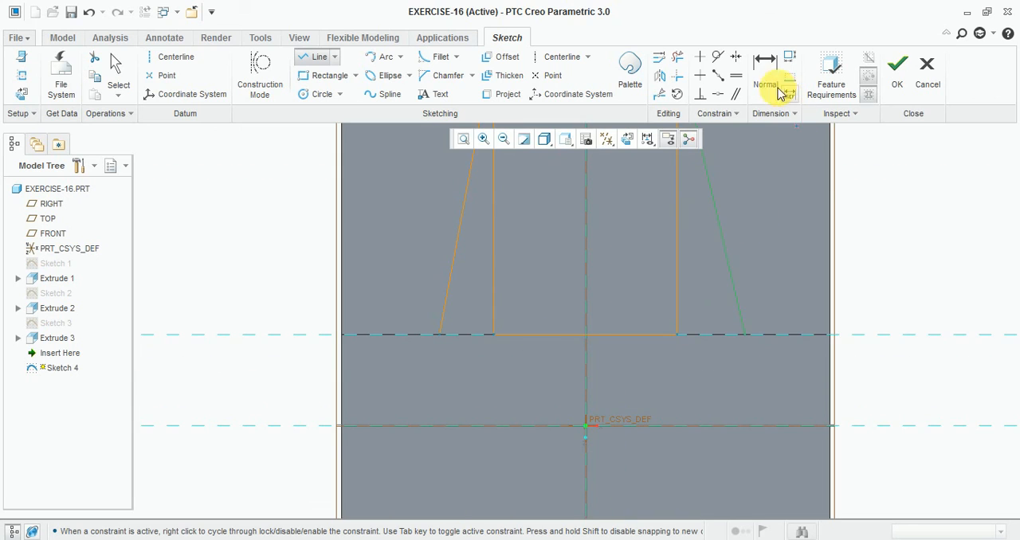
left_click(779, 93)
scroll(573, 352, "down", 1)
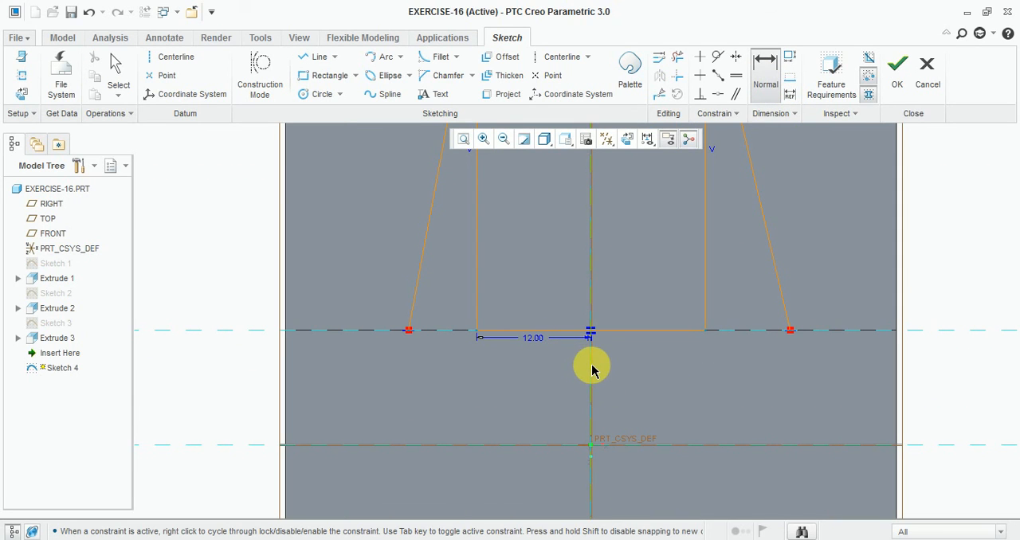
left_click(408, 330)
middle_click(508, 368)
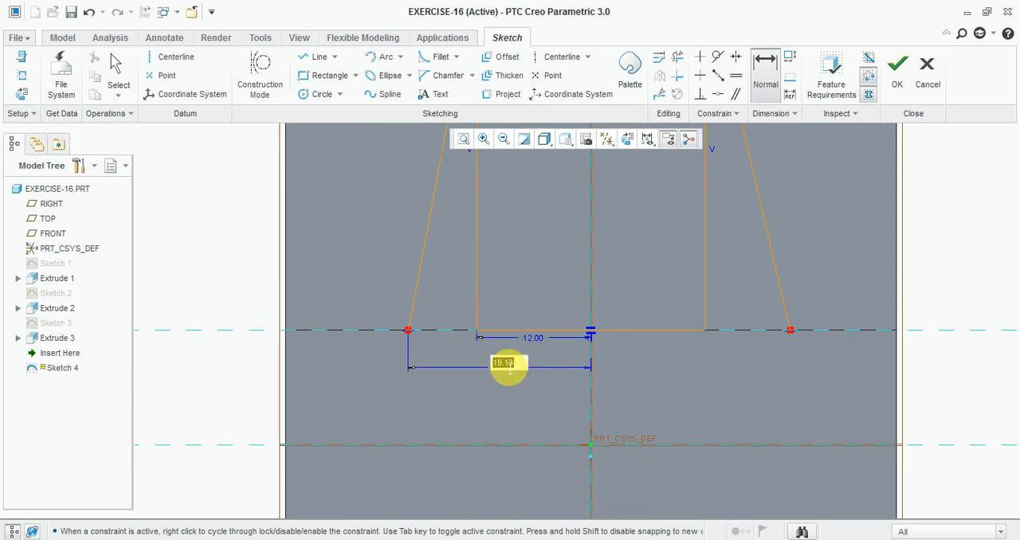
type("38/")
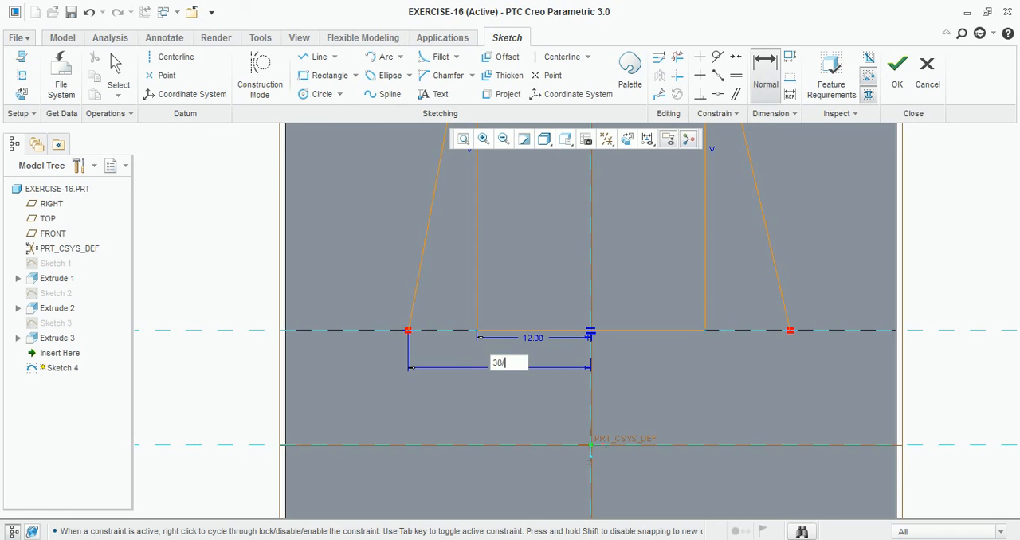
type("2")
key("Return")
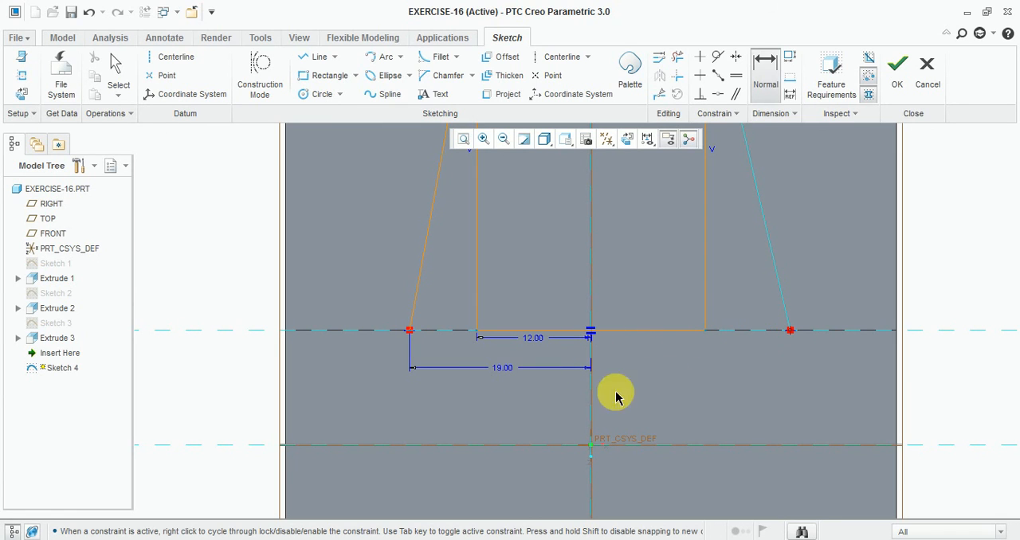
- Set the distance from the right slanted line's lower end to the vertical centre reference to 38/2 and check the reference drawing
left_click(589, 391)
middle_click(677, 380)
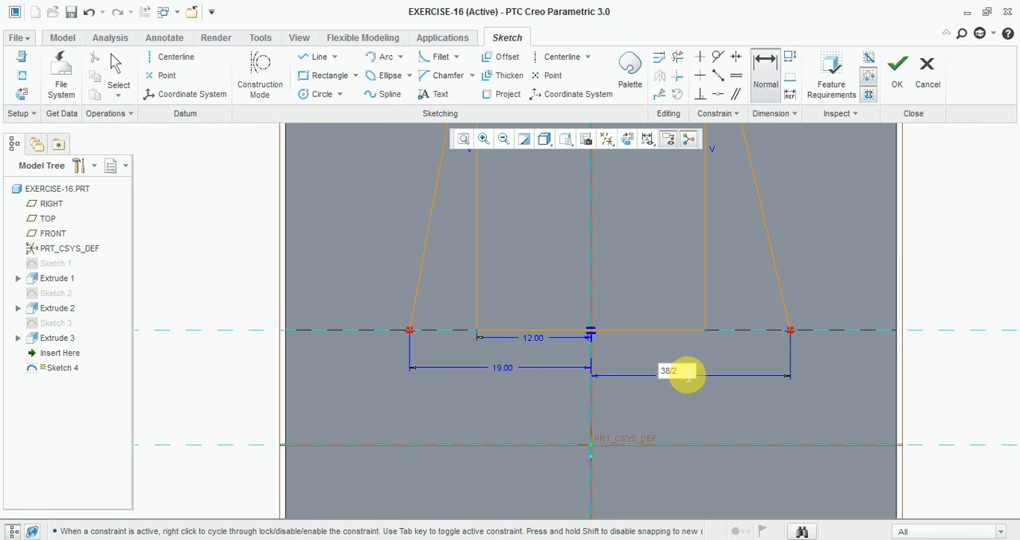
key("Return")
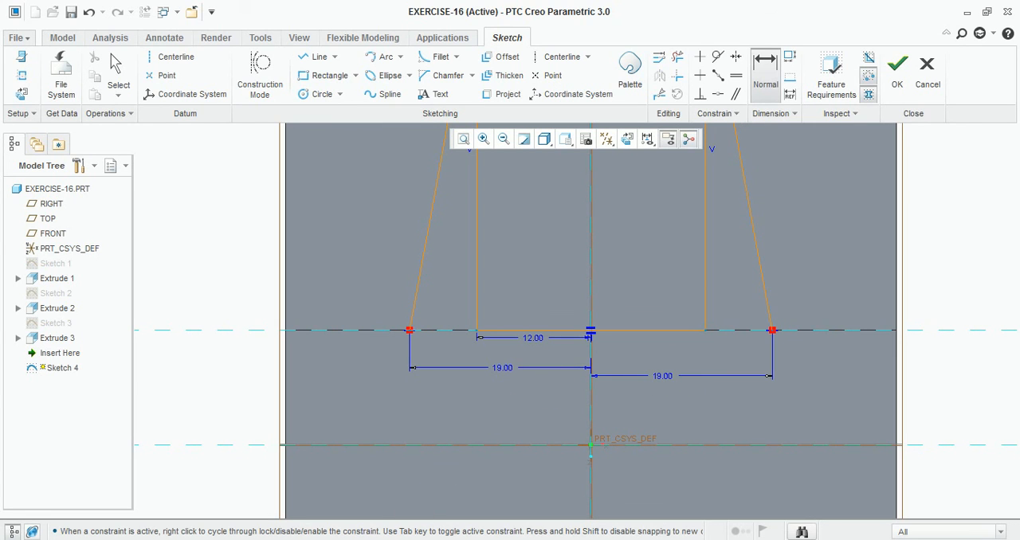
key("alt+Tab")
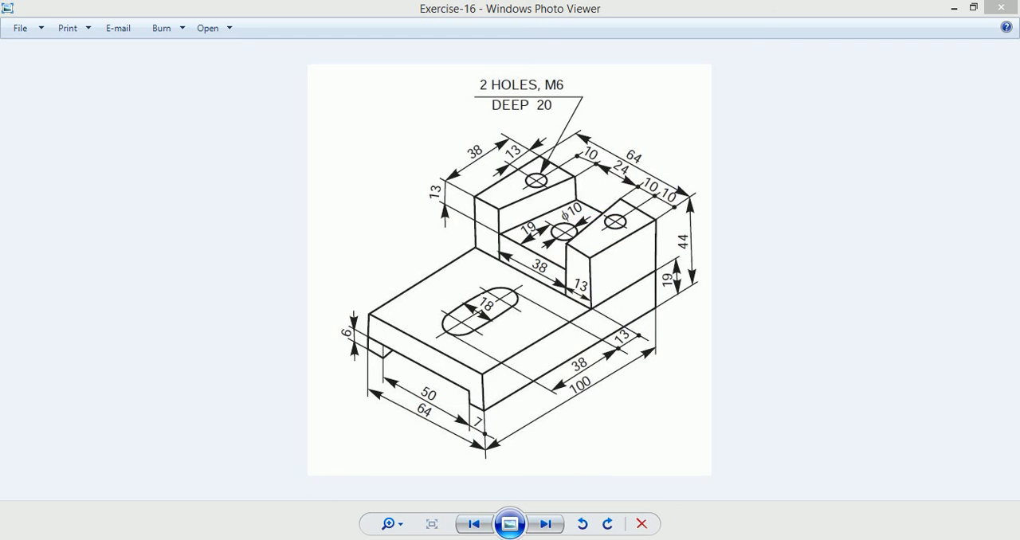
left_click(339, 539)
scroll(626, 276, "down", 1)
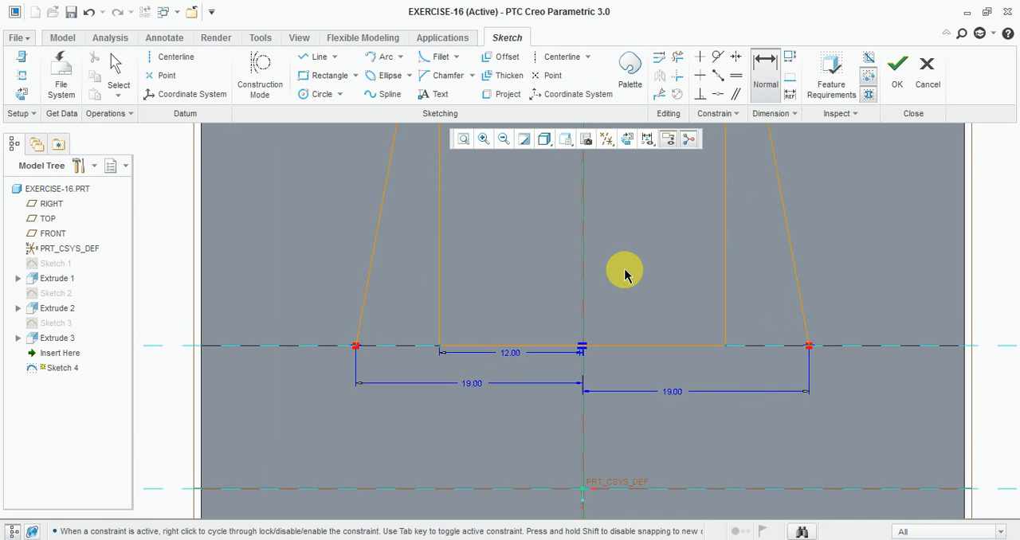
left_click(659, 59)
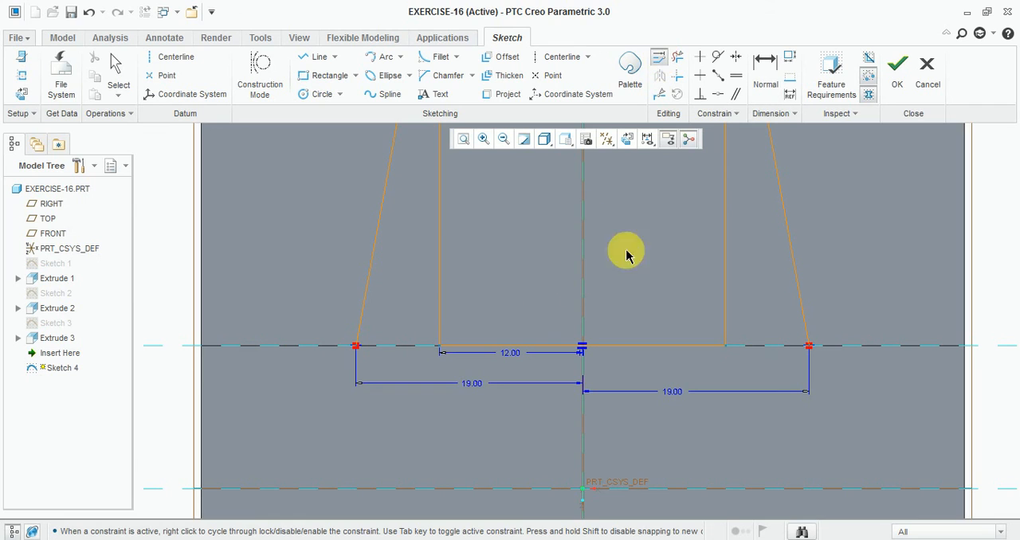
middle_click(465, 349)
left_click(358, 332)
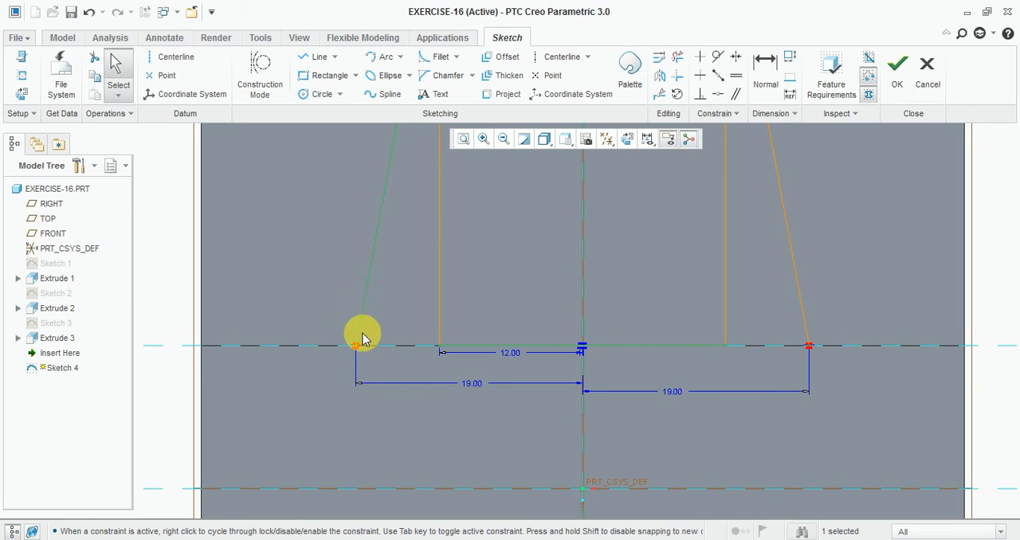
key("Escape")
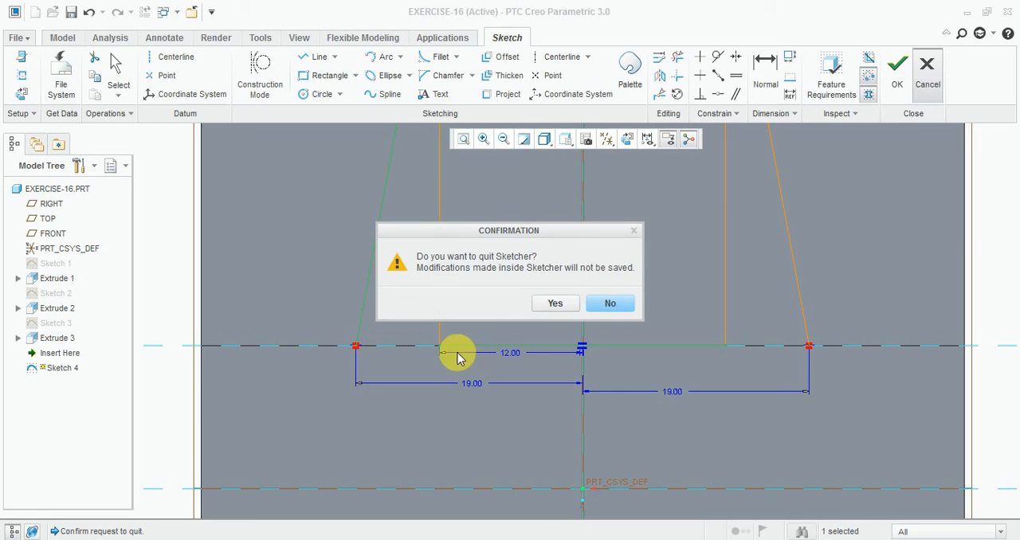
left_click(613, 305)
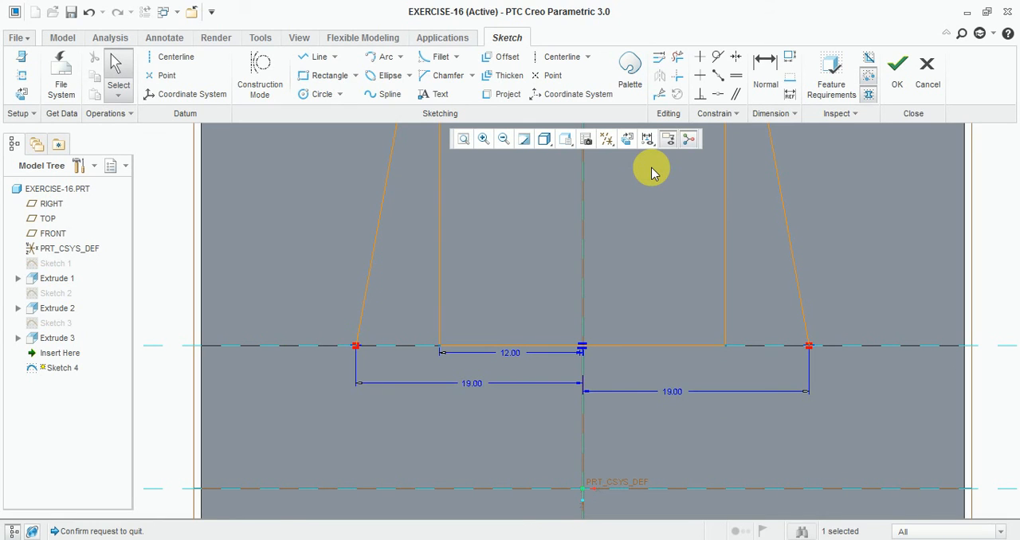
- Extend the rectangle's lower edge to the lower ends of both slanted lines using the Corner trim
left_click(676, 77)
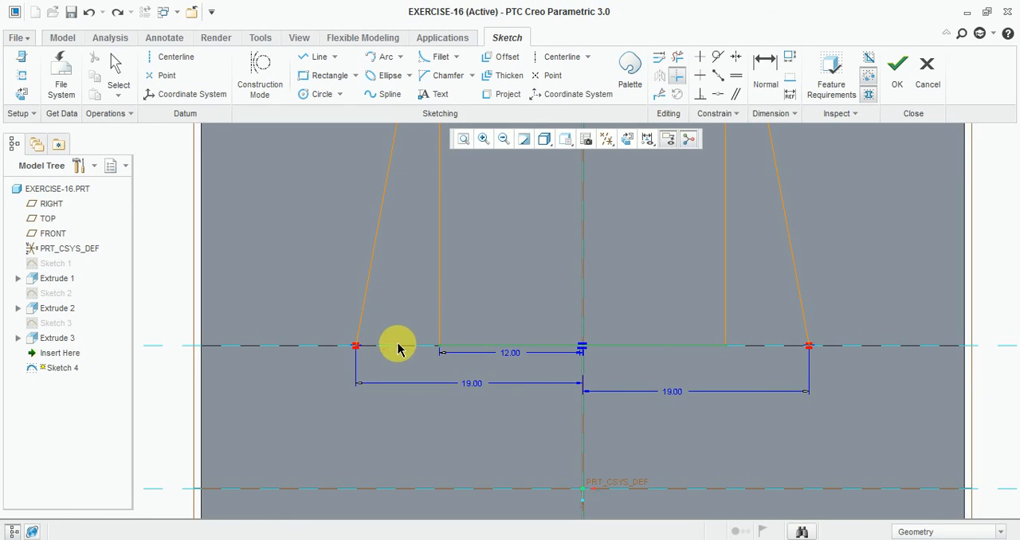
left_click(439, 346)
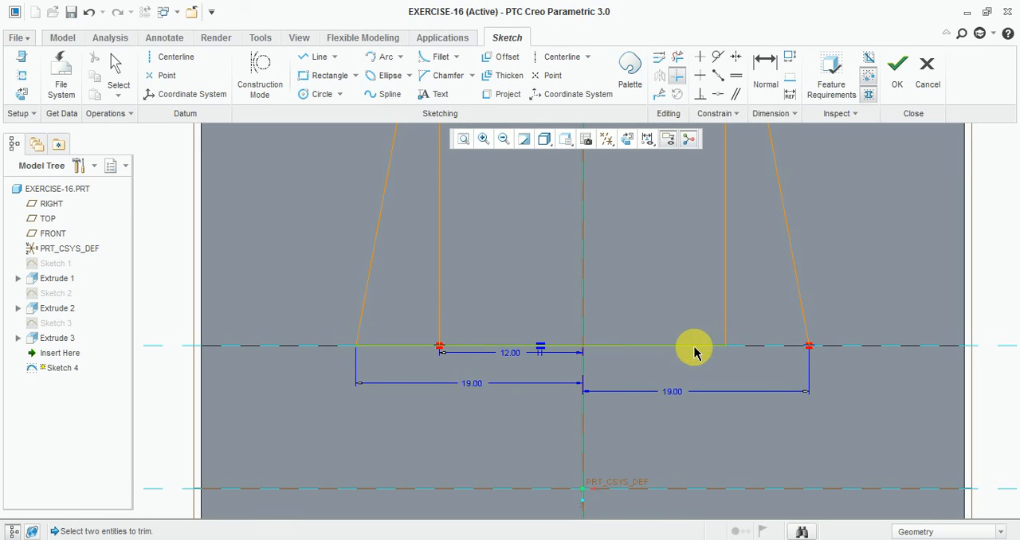
left_click(725, 346)
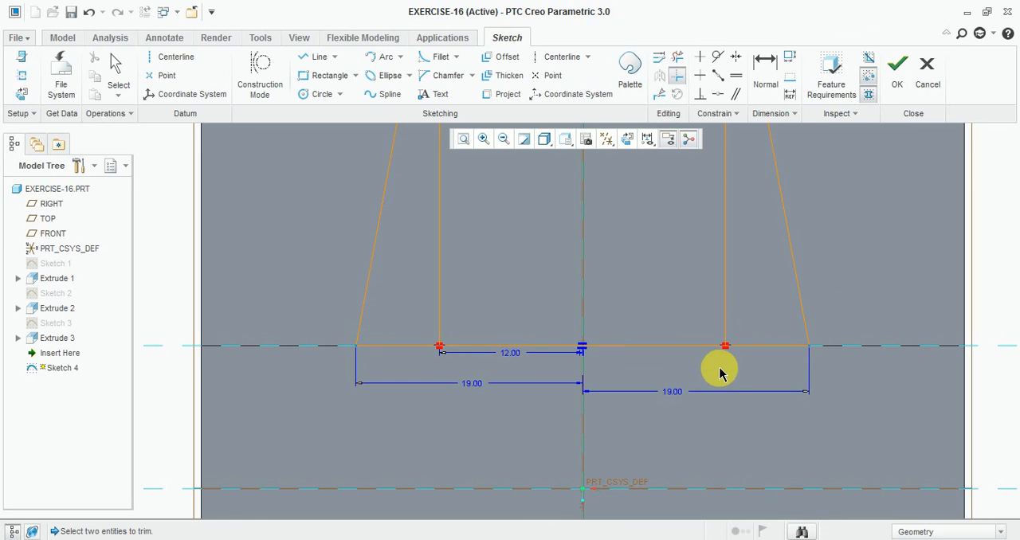
- Trim away the rectangle's two vertical sides to leave only the tapered outline, and finish the sketch
left_click(677, 64)
left_click_drag(712, 250, 747, 279)
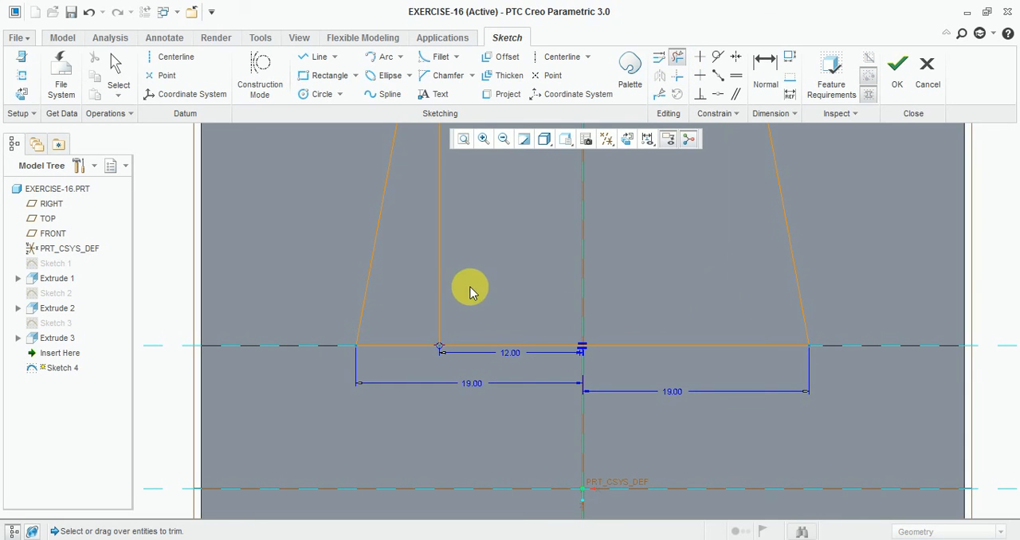
left_click_drag(474, 284, 431, 312)
scroll(607, 400, "up", 2)
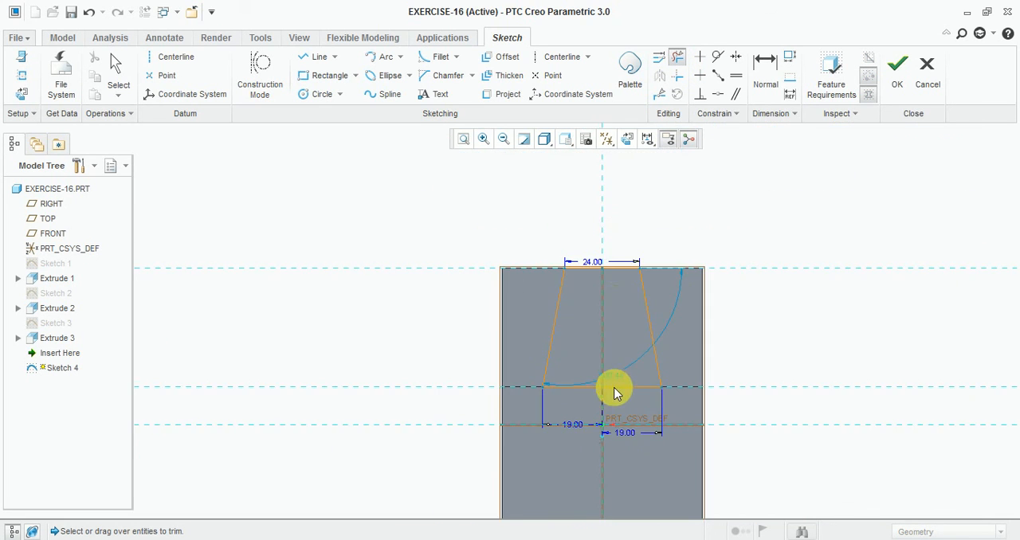
scroll(616, 302, "down", 1)
left_click(897, 77)
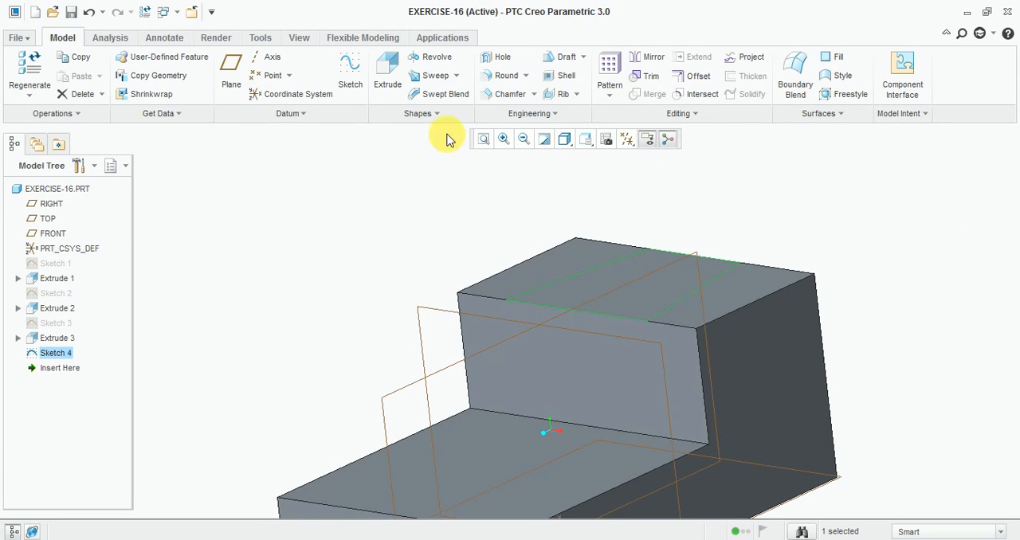
- Extrude the tapered profile downward as a material-removing cut 13 deep into the raised block, checking the depth in the reference drawing
left_click(398, 84)
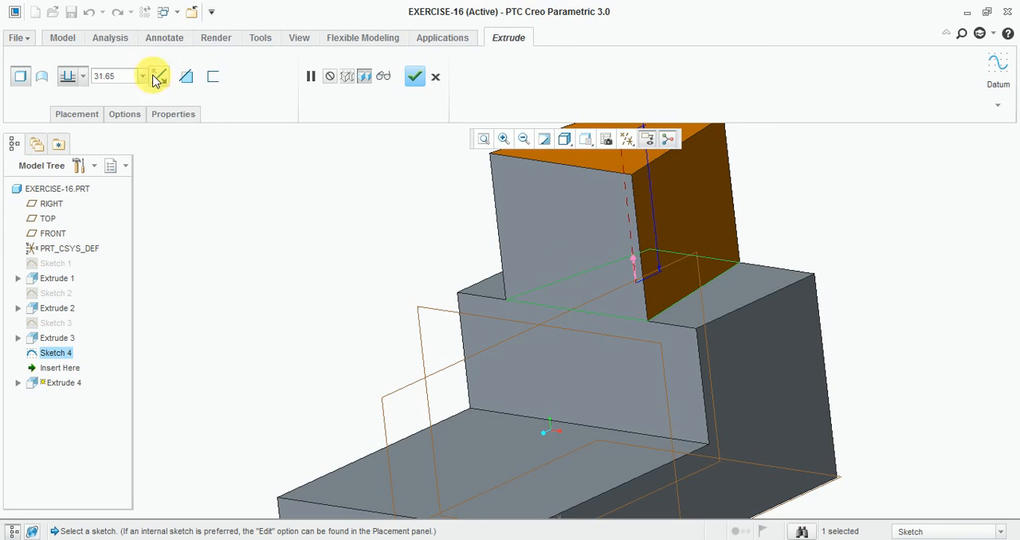
left_click(158, 78)
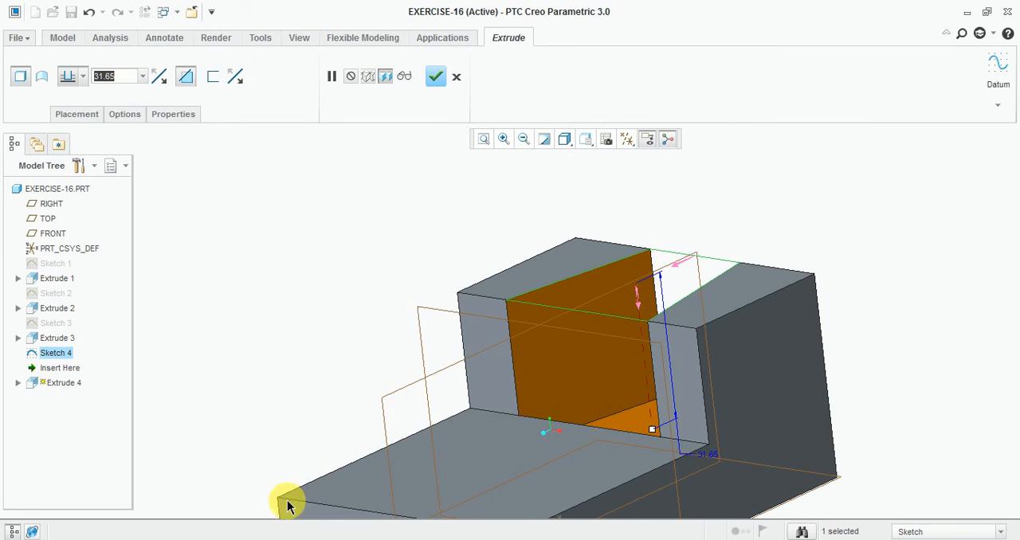
key("alt+Tab")
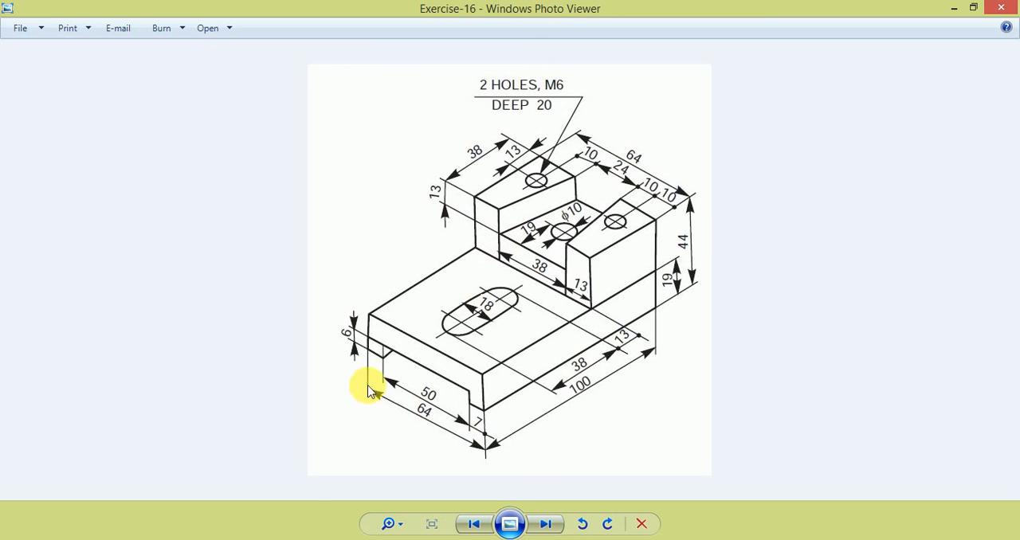
left_click(406, 537)
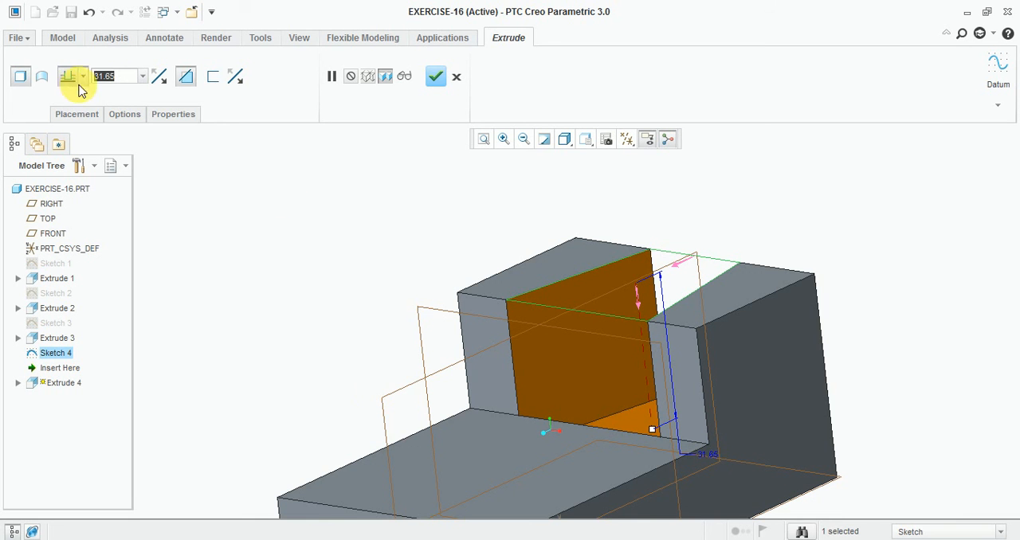
type("13")
key("Return")
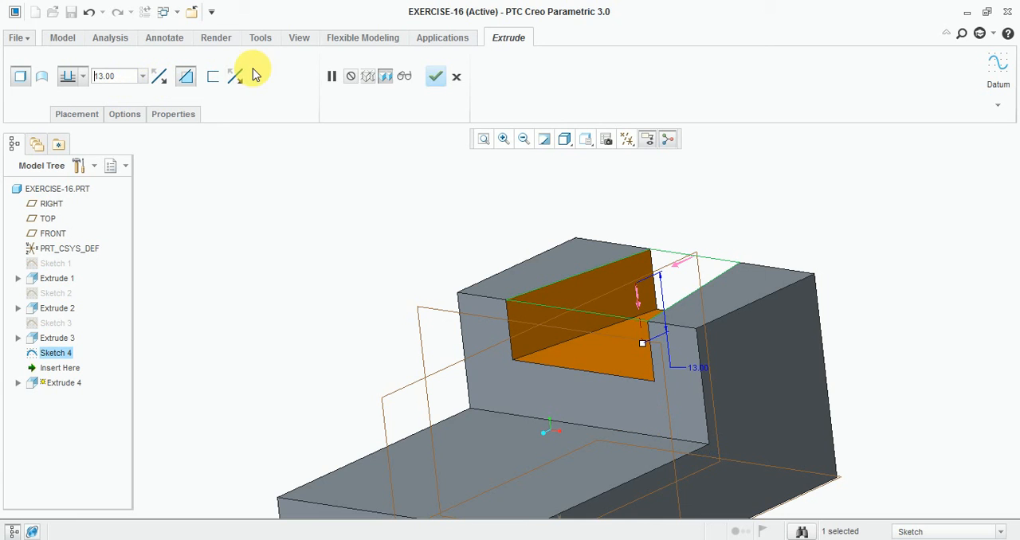
left_click(435, 77)
- Start a new sketch on the raised block's top face and orient the view parallel to the sketch plane
middle_click_drag(292, 280, 307, 311)
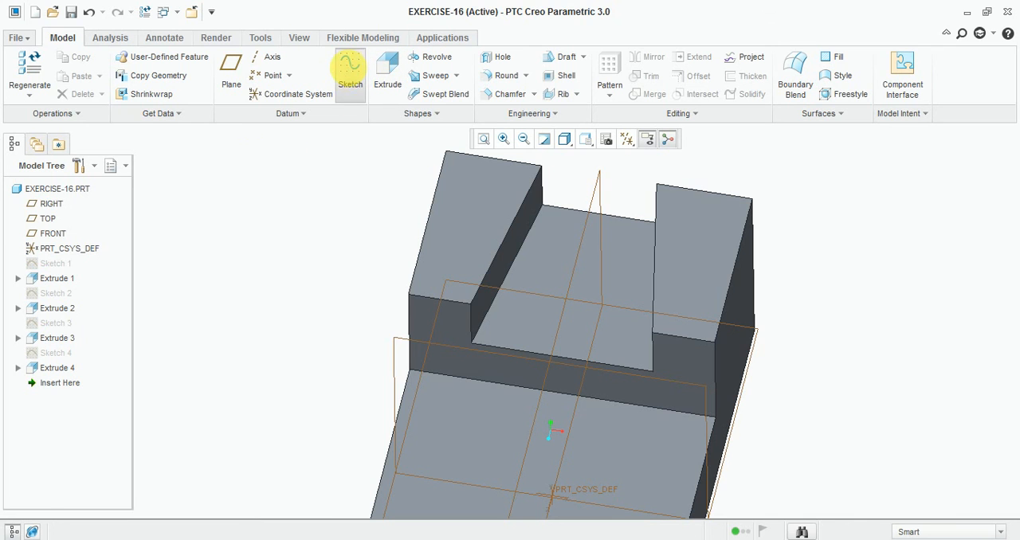
left_click(350, 68)
left_click(452, 214)
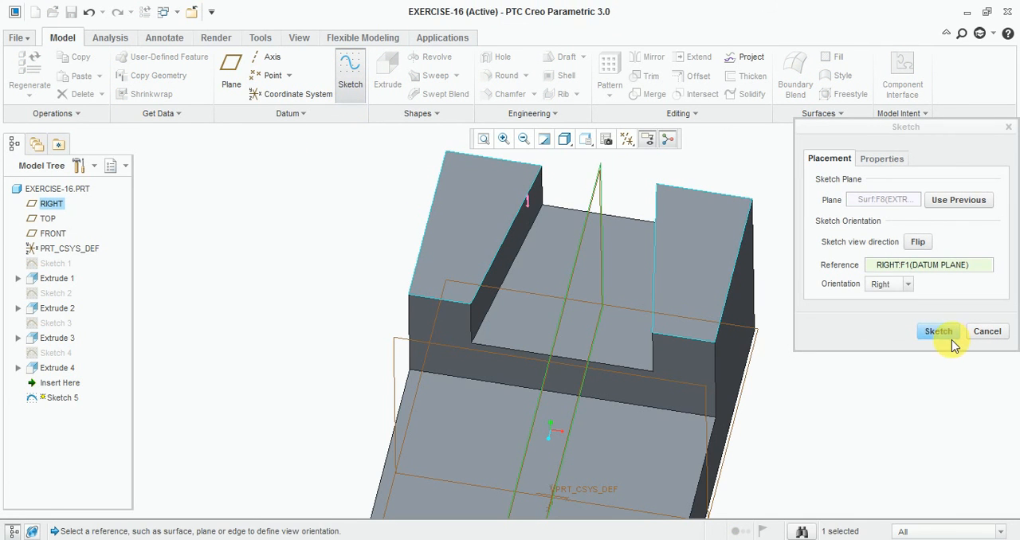
left_click(938, 331)
left_click(625, 141)
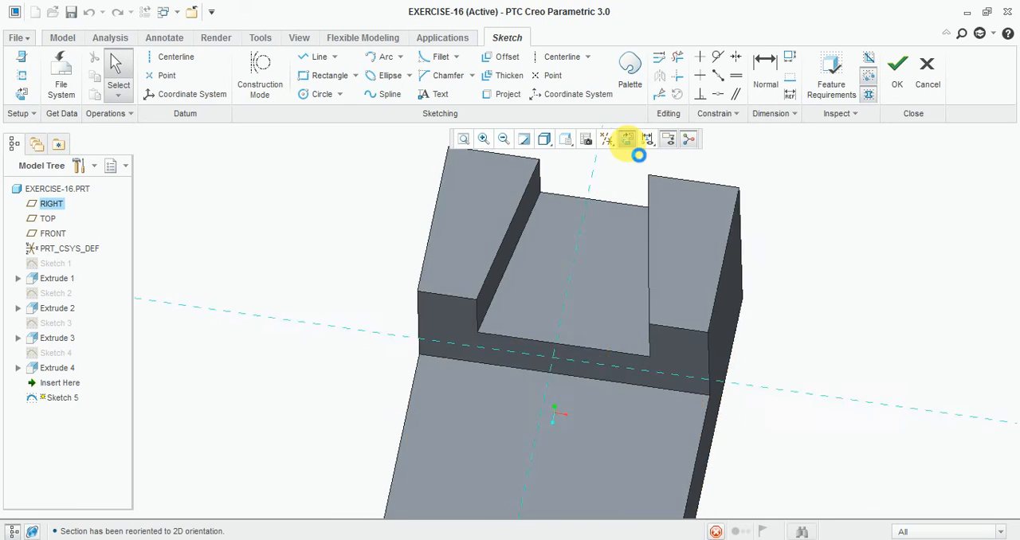
scroll(564, 210, "down", 2)
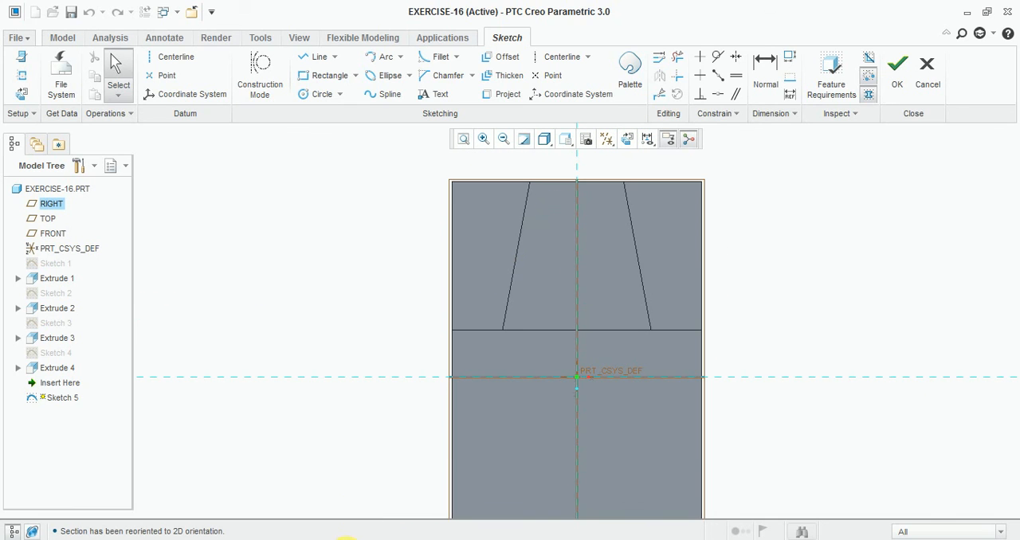
- Consult the drawing's hole callout and sketch a circle on the left arm, about 23 from the vertical and 43 from the horizontal reference
key("alt+Tab")
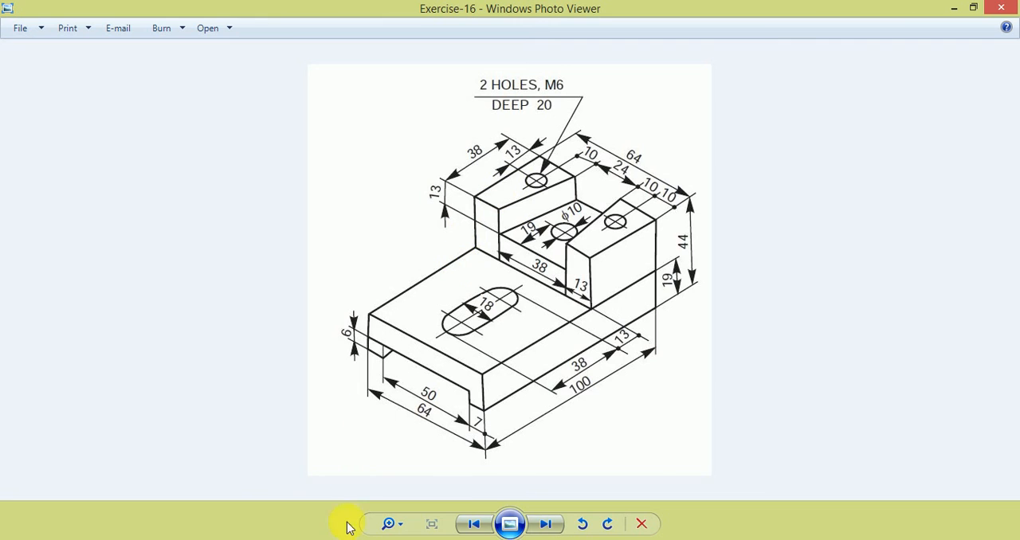
left_click(390, 539)
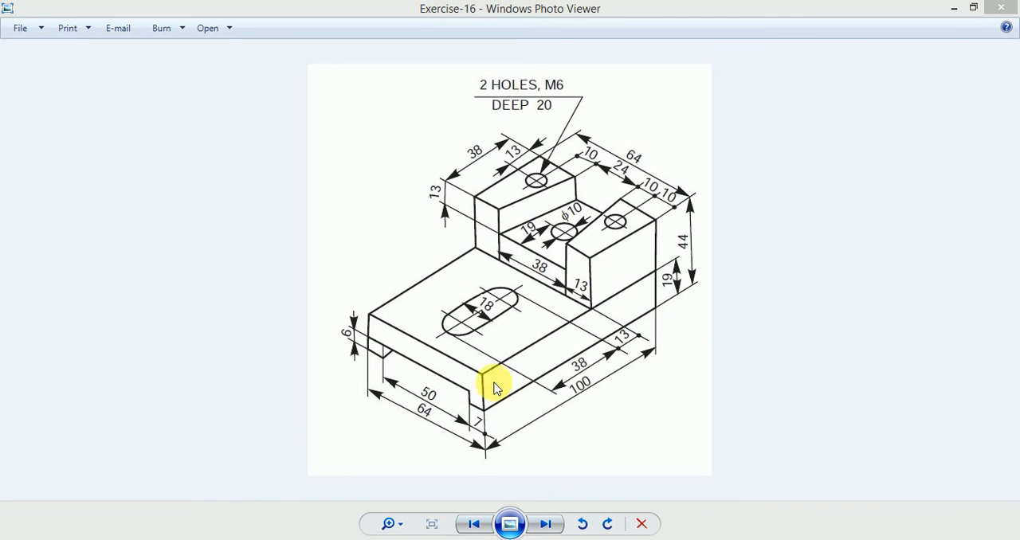
scroll(532, 187, "down", 3)
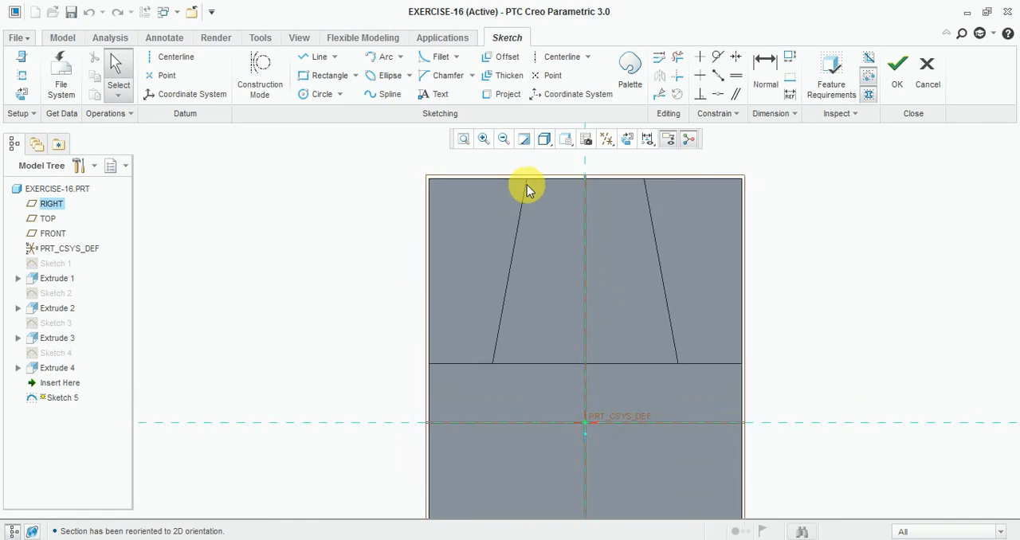
scroll(521, 261, "up", 2)
left_click(319, 94)
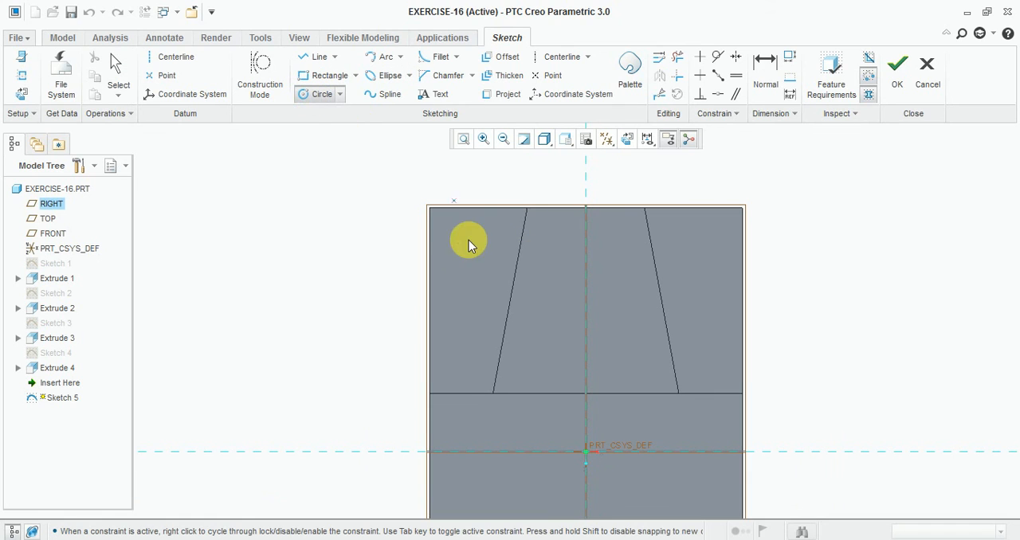
scroll(466, 235, "down", 2)
left_click(462, 230)
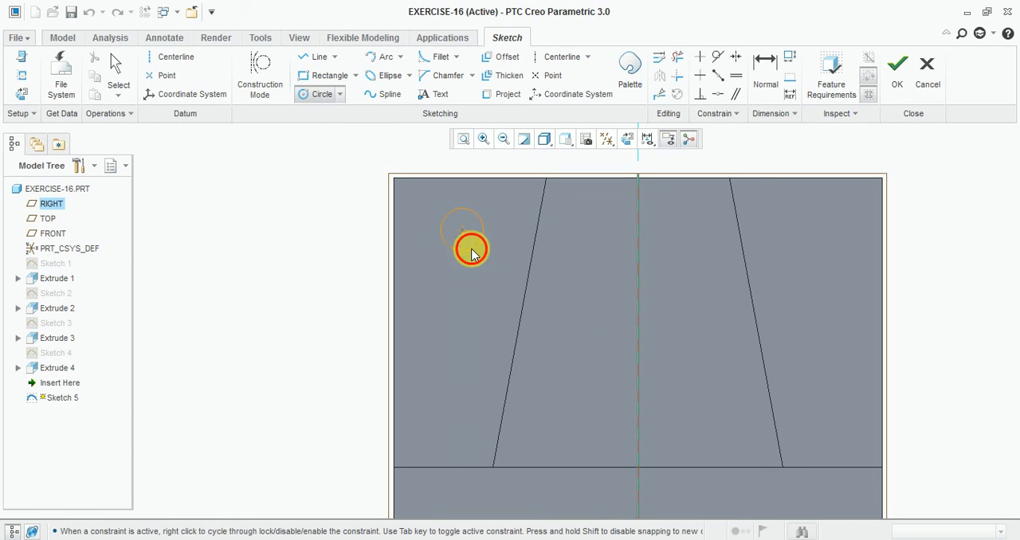
left_click(472, 253)
middle_click(502, 257)
- Set the diameter of the circle on the left arm to 5.30
double_click(429, 213)
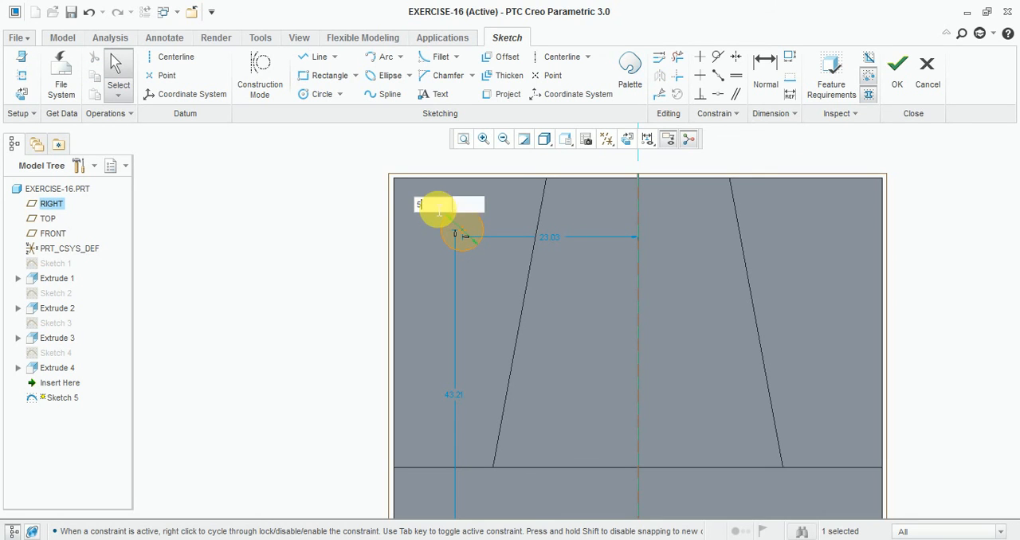
type("5.30")
key("Return")
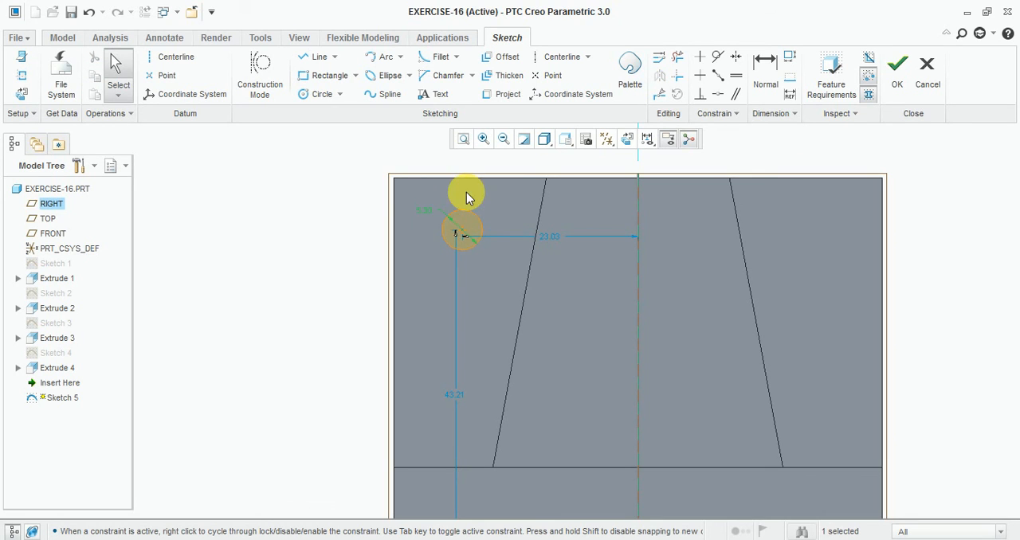
- Dimension the circle's center horizontally from the upper-left corner of the tapered recess and set the distance to 10
scroll(465, 193, "down", 3)
scroll(486, 335, "up", 2)
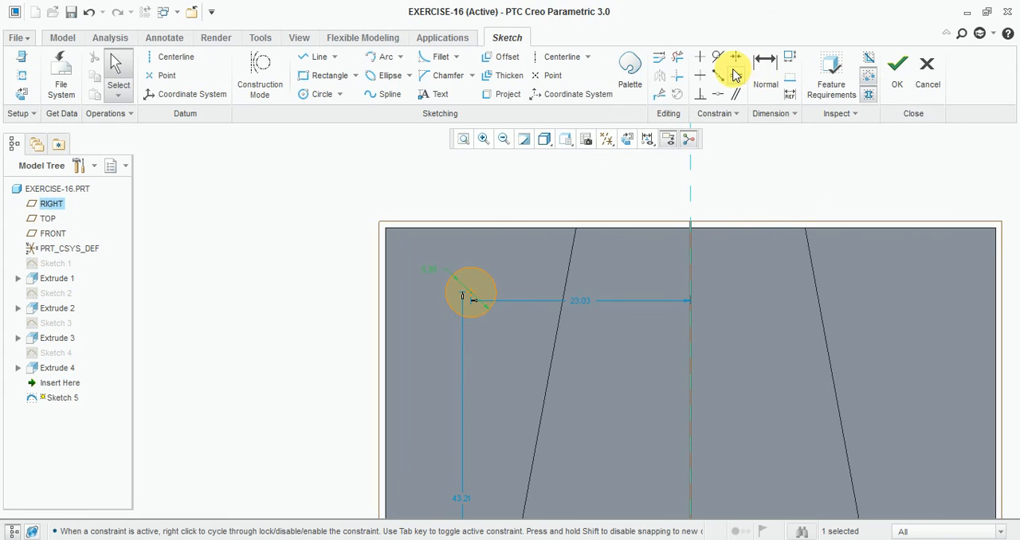
left_click(763, 74)
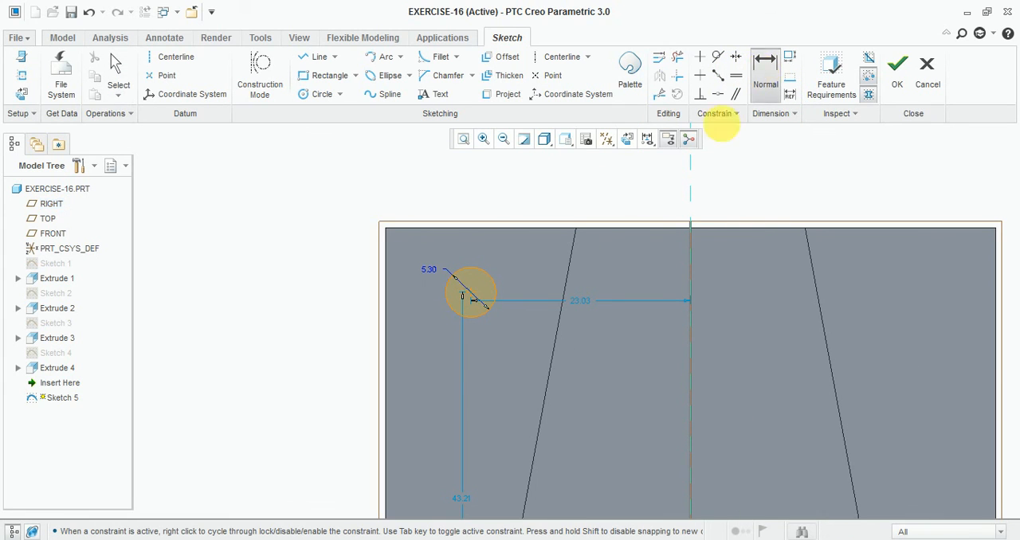
left_click(469, 295)
left_click(577, 234)
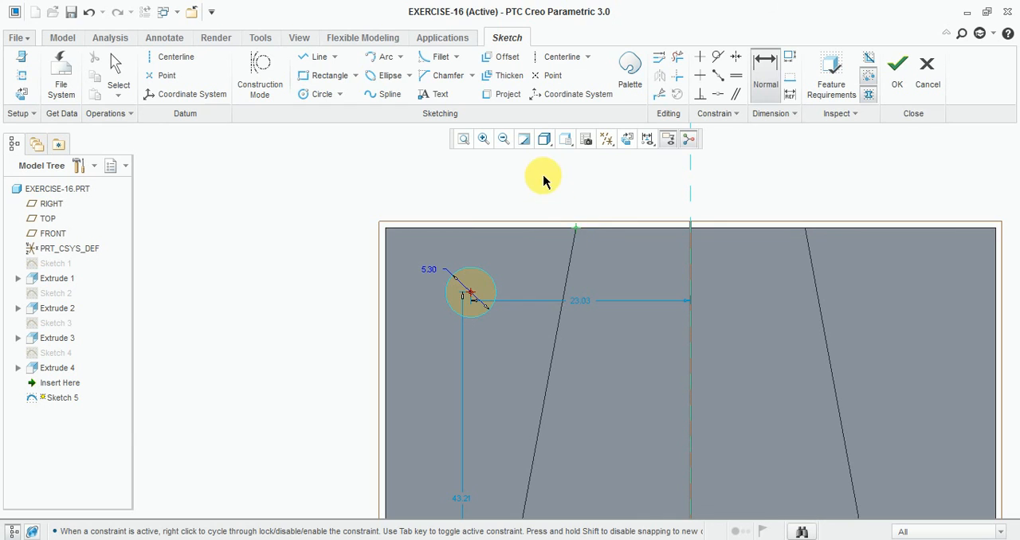
middle_click(546, 177)
type("10")
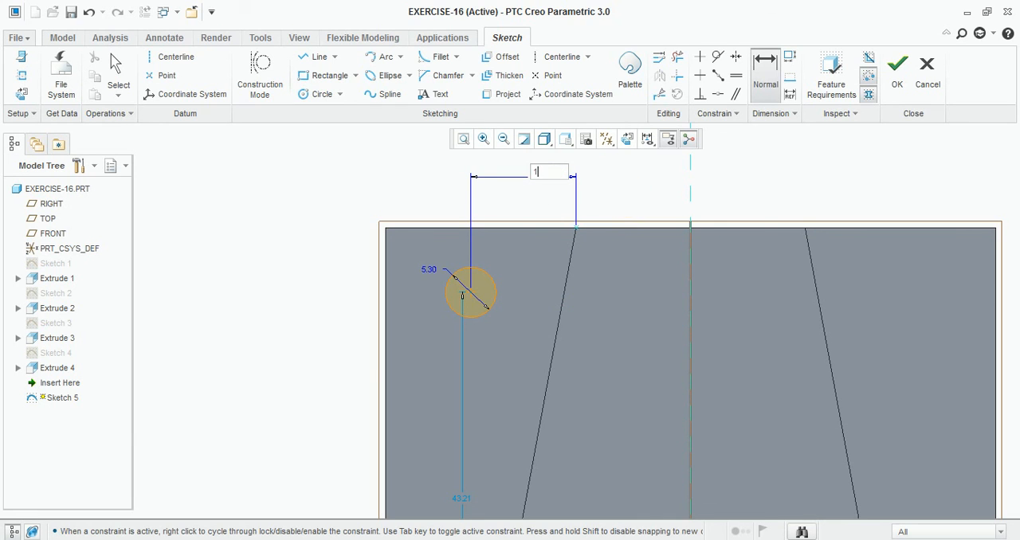
key("Return")
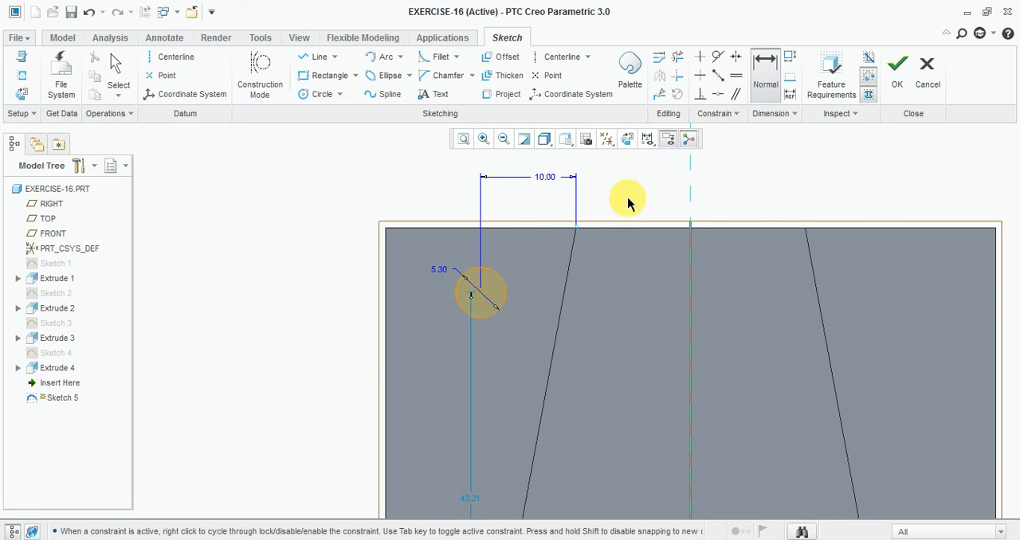
- Dimension the circle's center 13 vertically from the block's upper edge and finish the sketch
left_click(479, 297)
left_click(514, 228)
middle_click(301, 262)
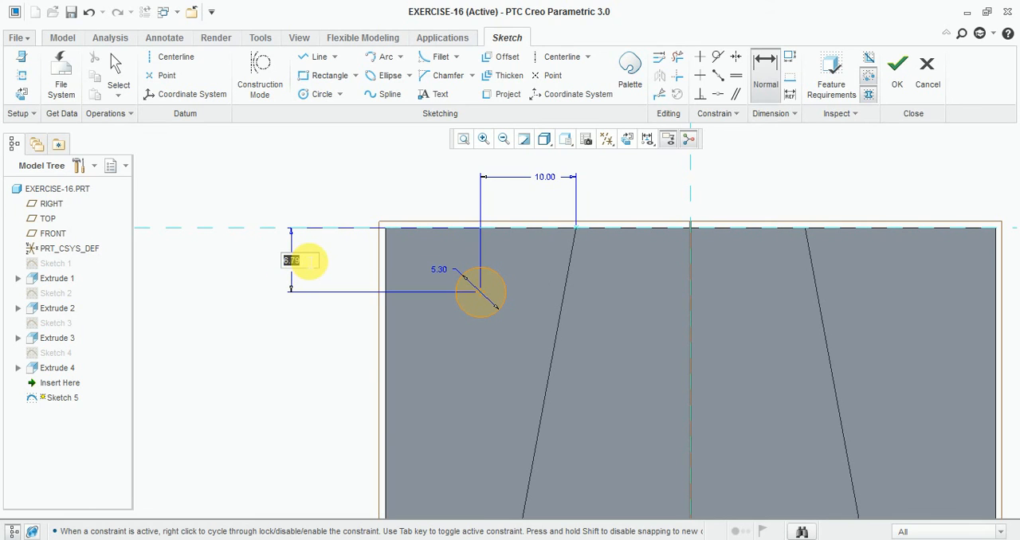
type("13.0")
key("Return")
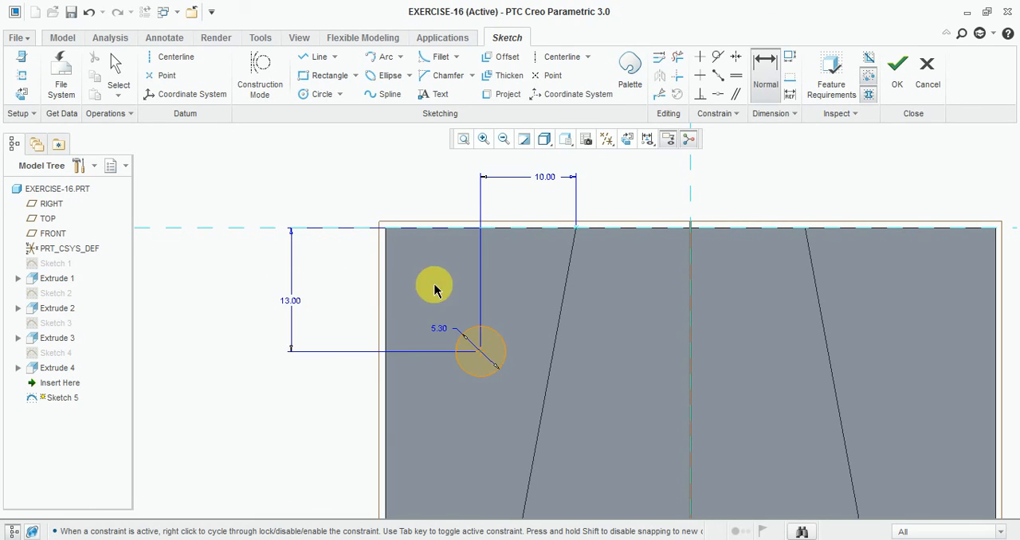
left_click(898, 72)
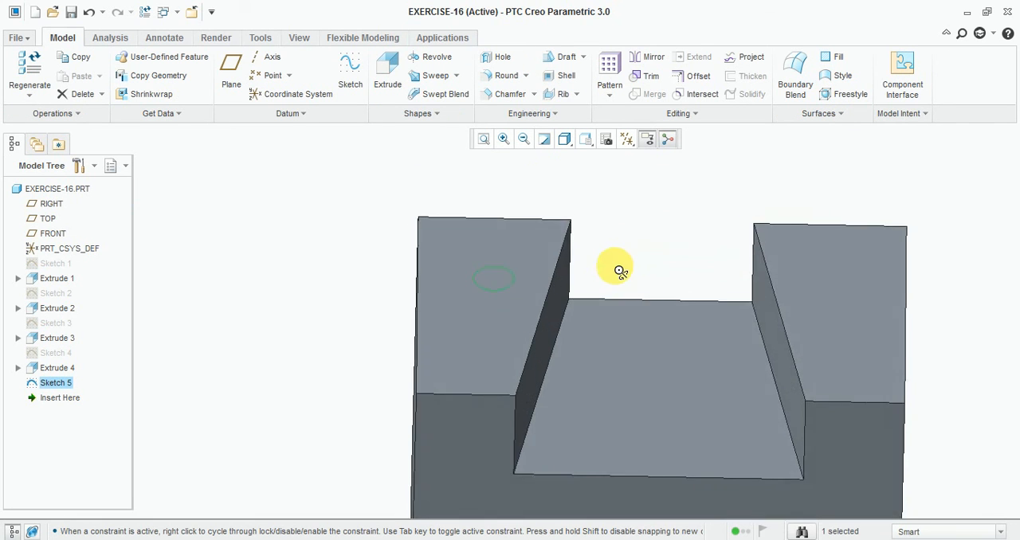
- Extrude the circle downward as a material-removing cut 20 deep into the left arm, checking the hole depth in the reference drawing
left_click(387, 72)
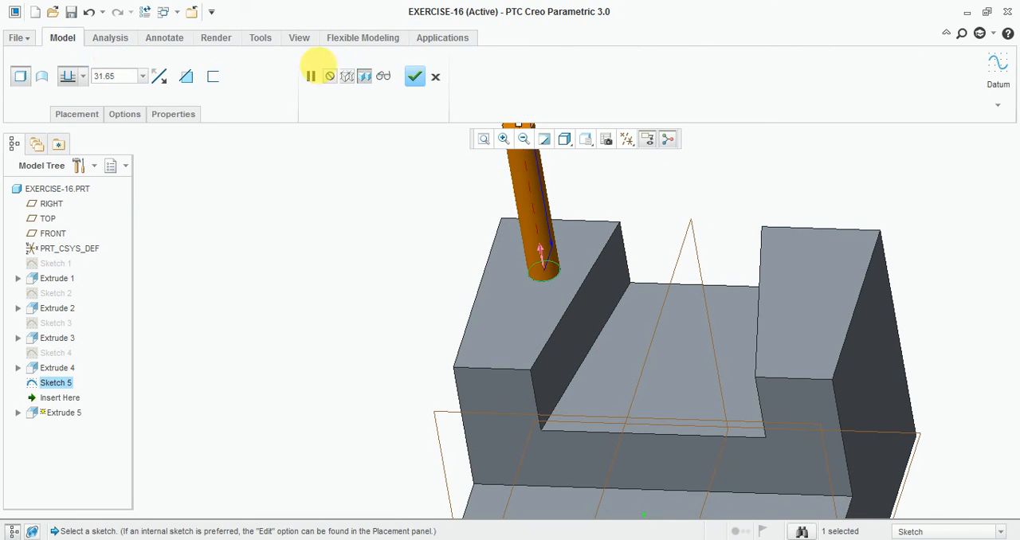
left_click(160, 77)
left_click(132, 81)
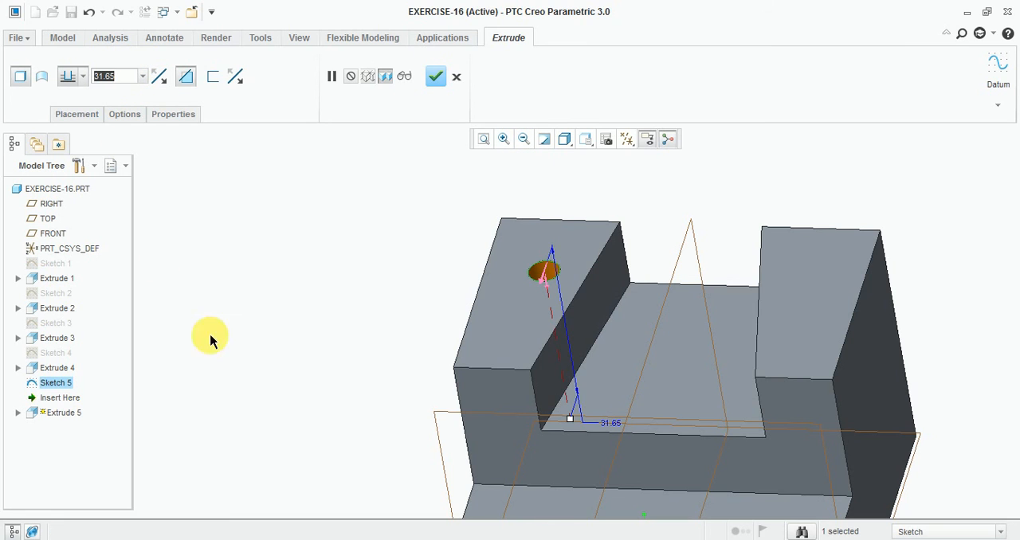
left_click(350, 470)
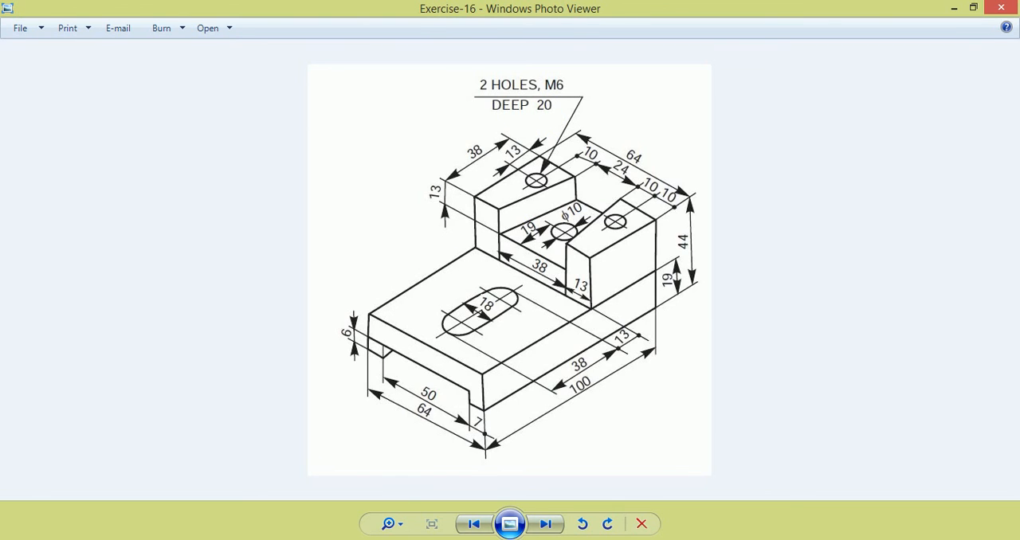
left_click(398, 539)
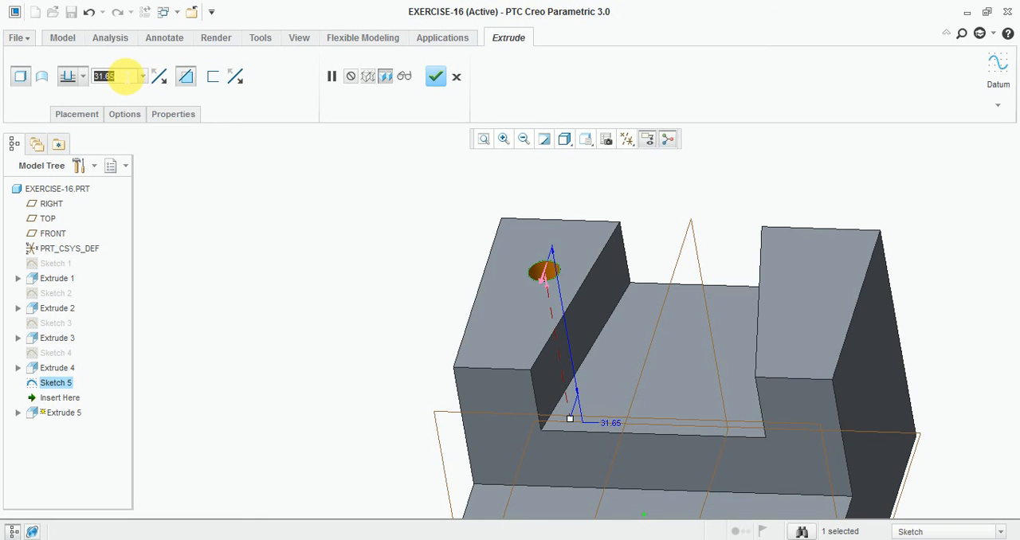
type("20")
key("Return")
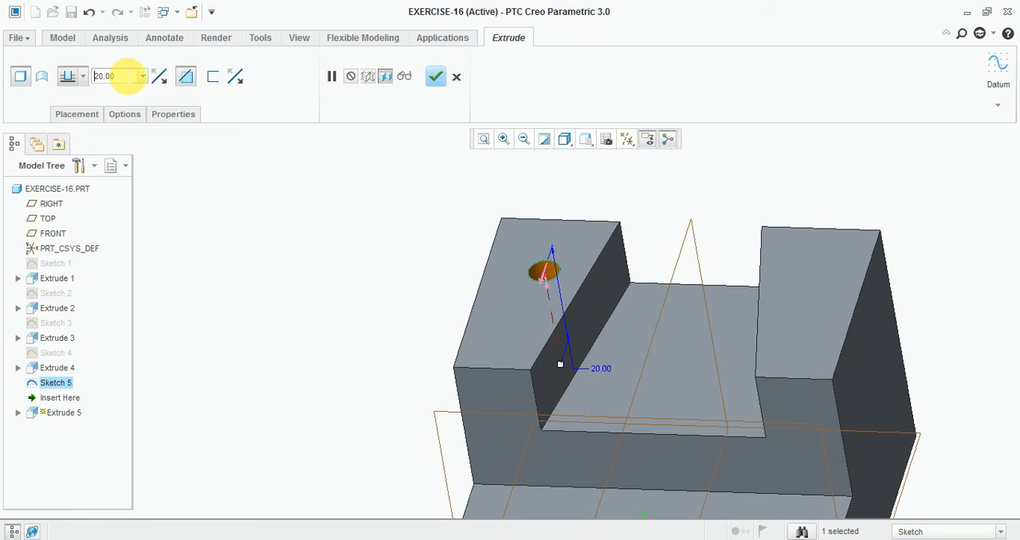
left_click(438, 76)
- Mirror the hole cut about the RIGHT plane onto the opposite arm
scroll(322, 255, "down", 3)
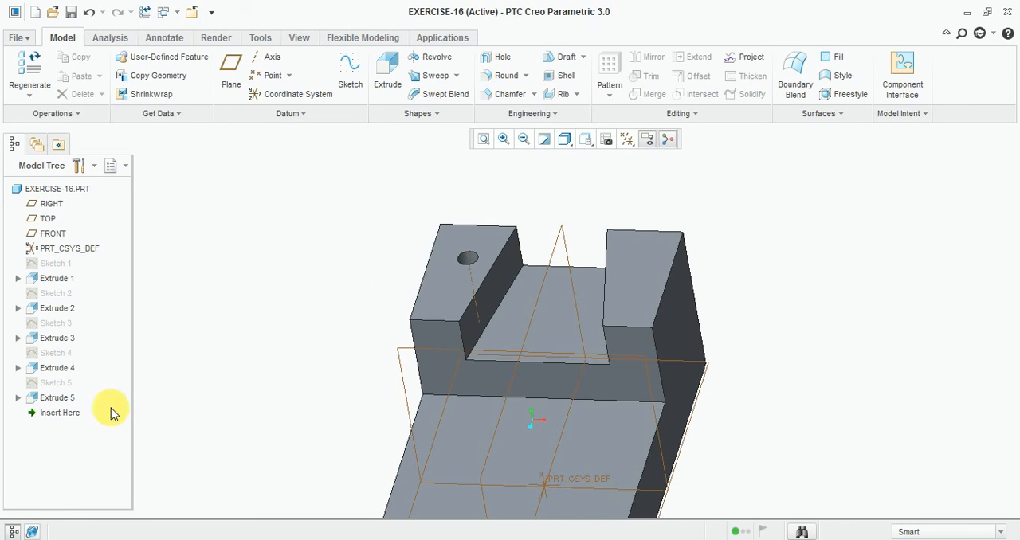
left_click(56, 397)
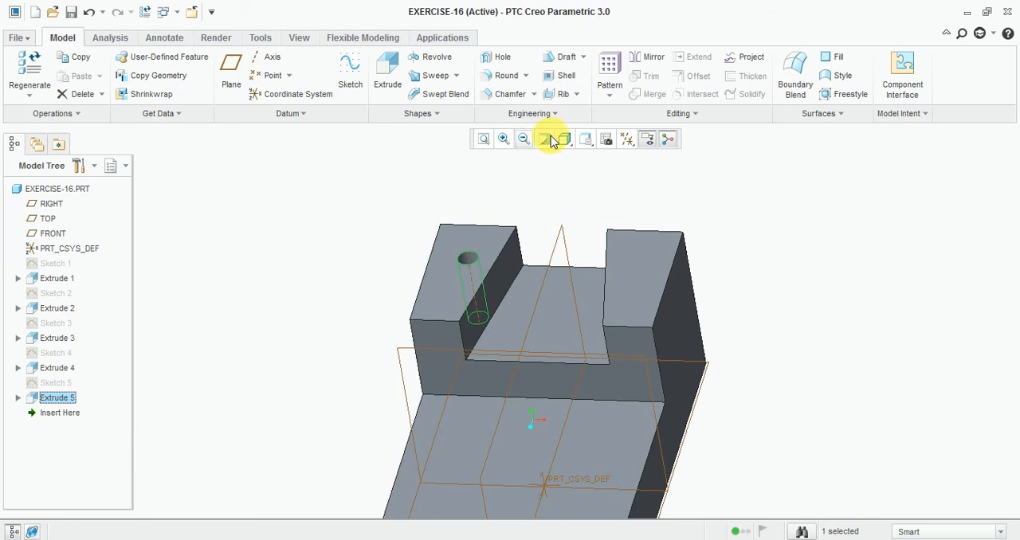
left_click(651, 61)
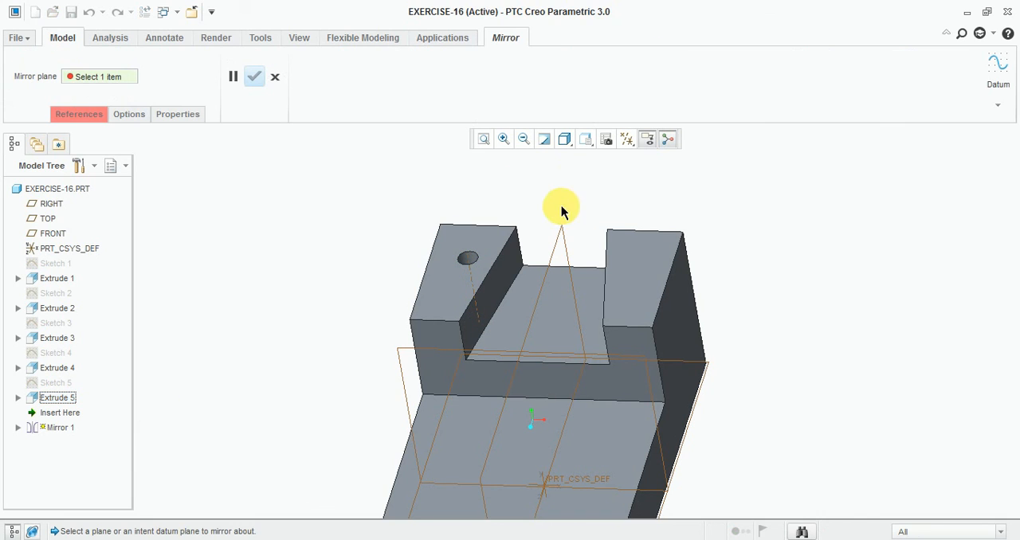
left_click(558, 233)
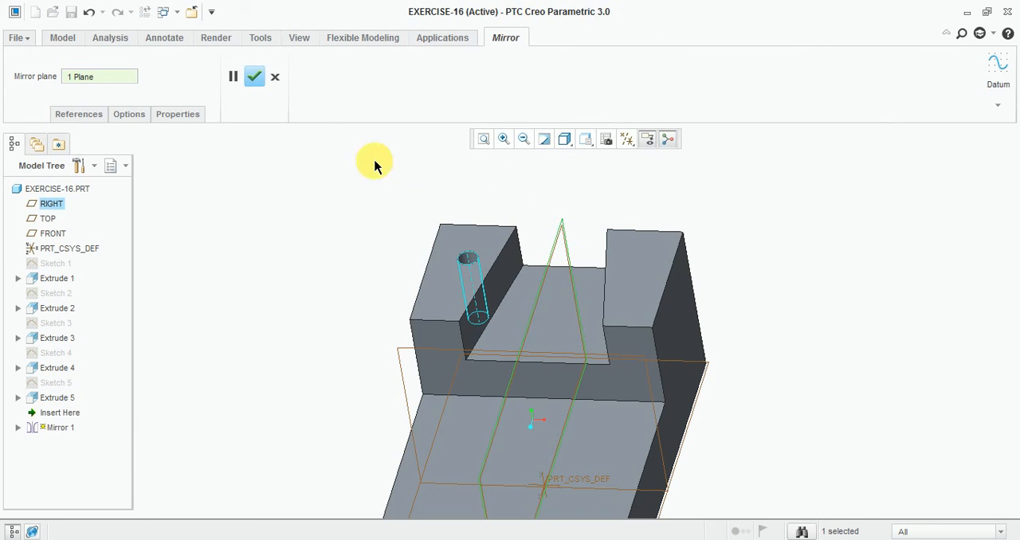
left_click(254, 77)
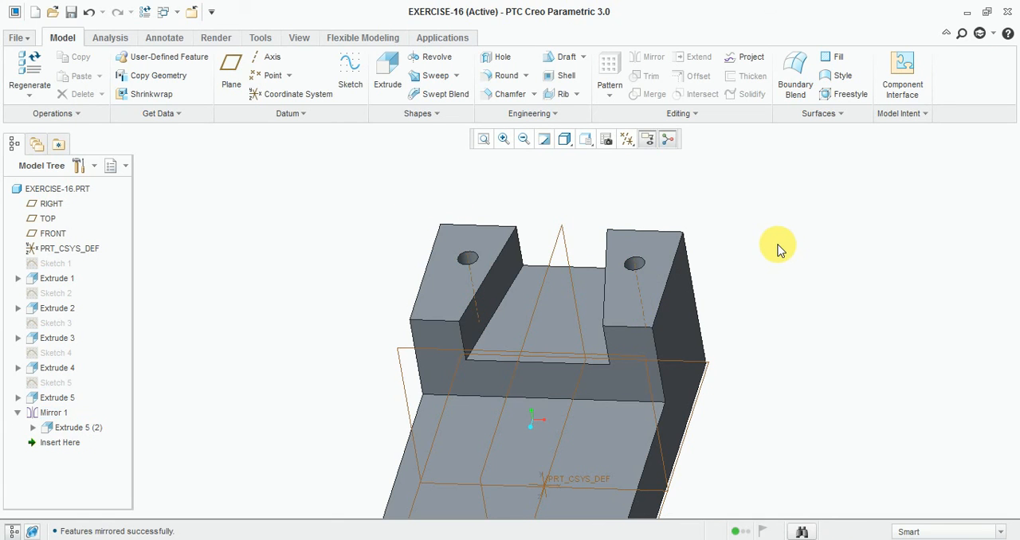
- Start a new sketch on the floor of the tapered recess and orient the view parallel to the sketch plane
mouse_move(781, 274)
middle_mouse_down()
mouse_move(783, 284)
mouse_move(790, 278)
mouse_move(748, 231)
mouse_move(762, 236)
middle_mouse_up()
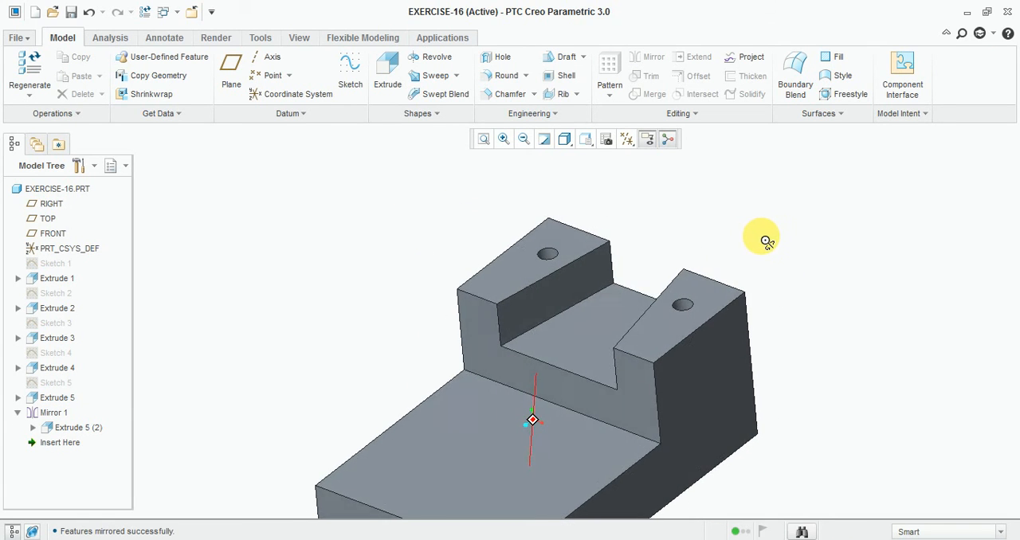
left_click(350, 72)
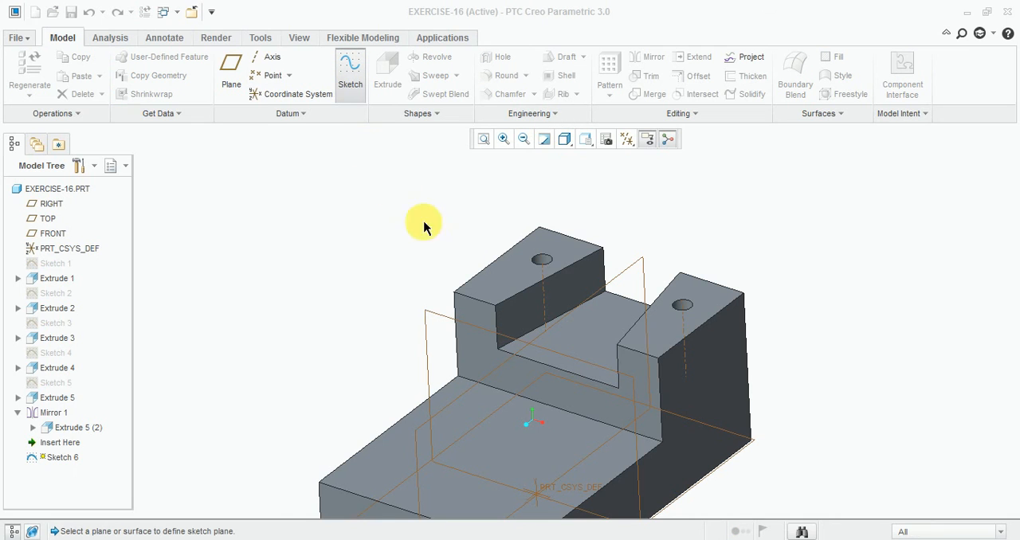
left_click(586, 343)
left_click(935, 331)
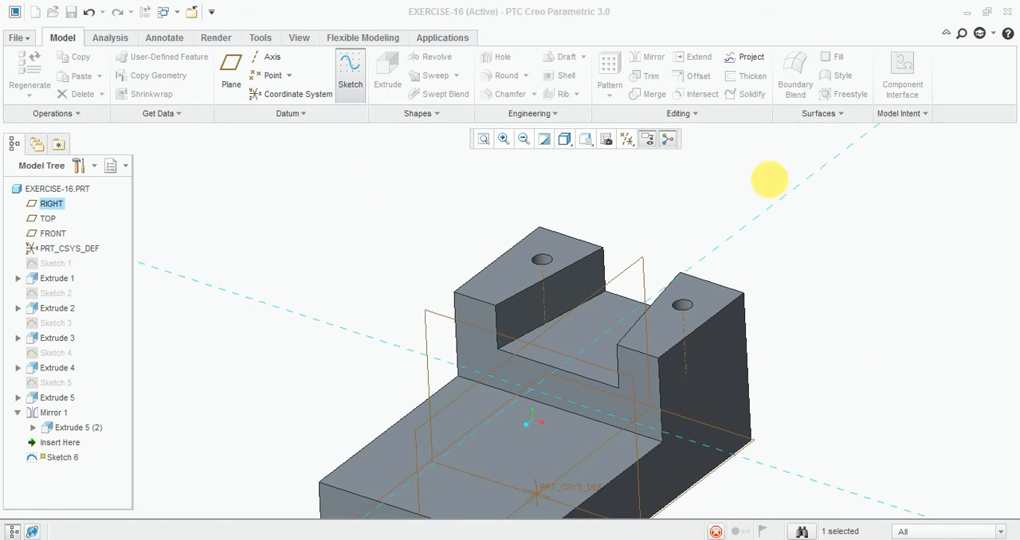
left_click(622, 141)
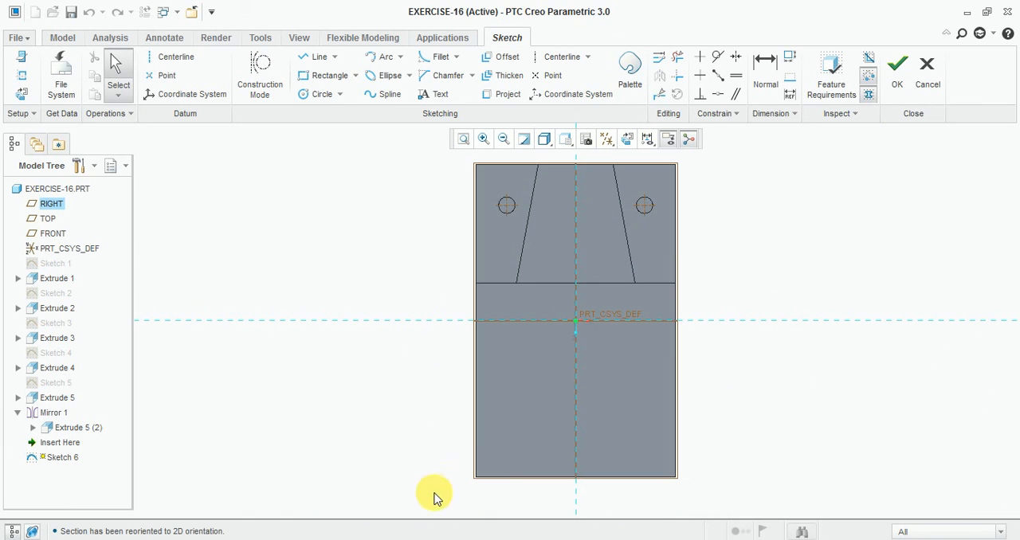
- Consult the reference drawing, then sketch a circle on the recess's vertical centerline and set its diameter to 10
key("alt+Tab")
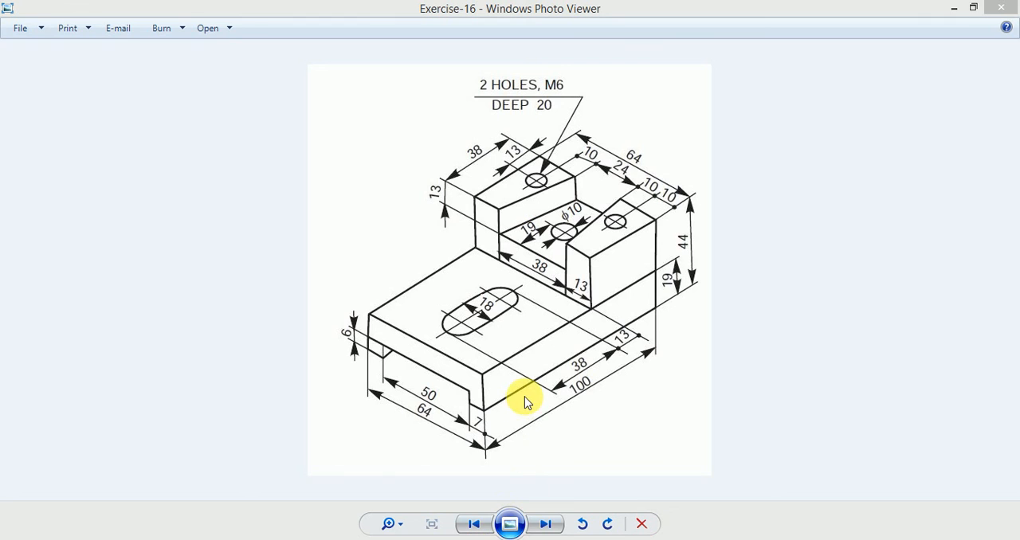
scroll(593, 195, "down", 3)
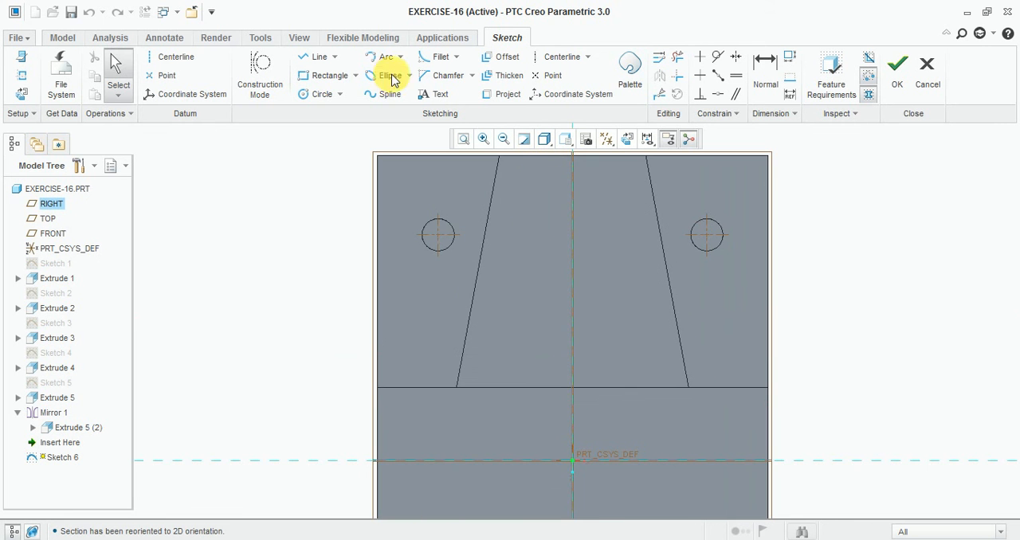
left_click(317, 92)
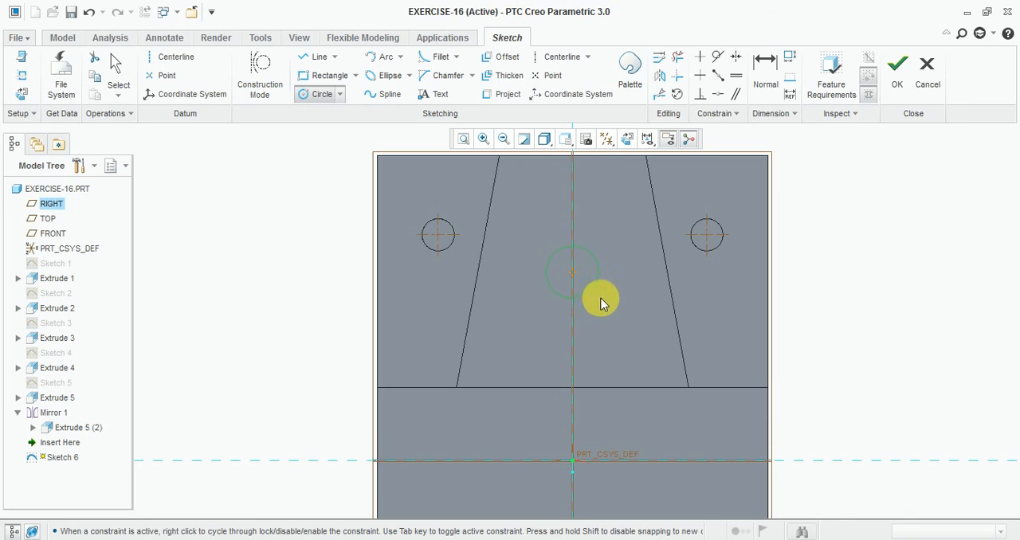
middle_click(592, 228)
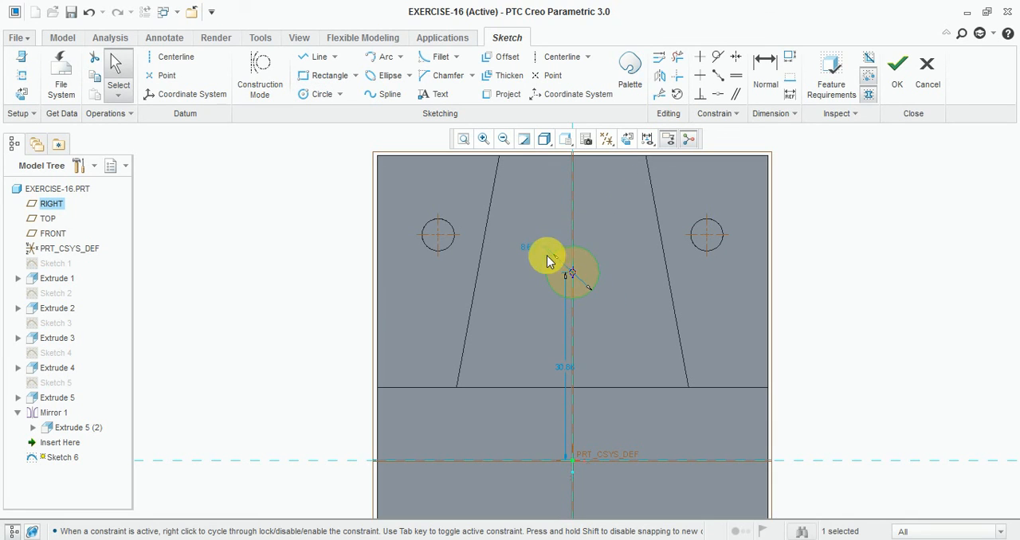
double_click(527, 247)
type("10")
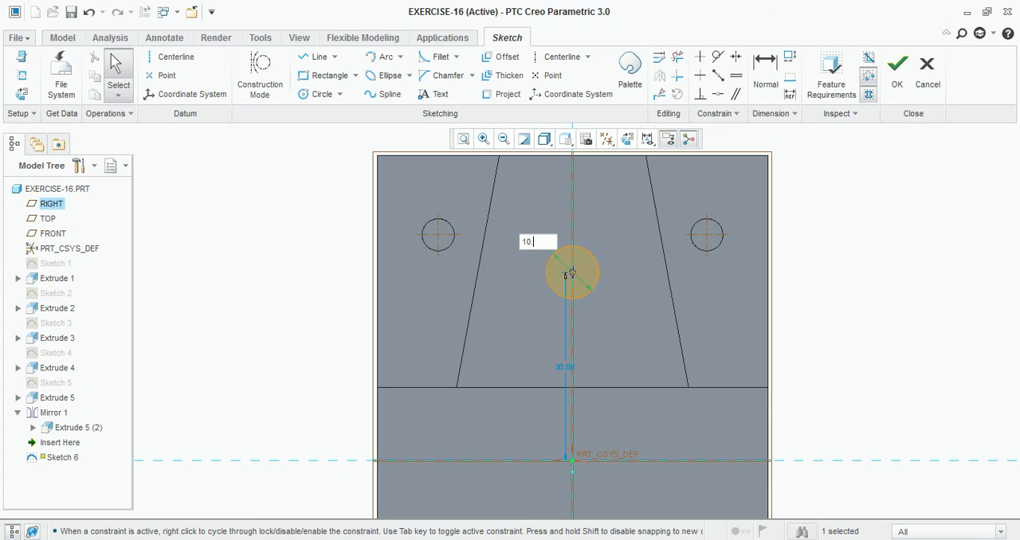
key("Return")
- Dimension the circle's center 19 from the front edge of the raised block and finish the sketch
scroll(571, 315, "down", 1)
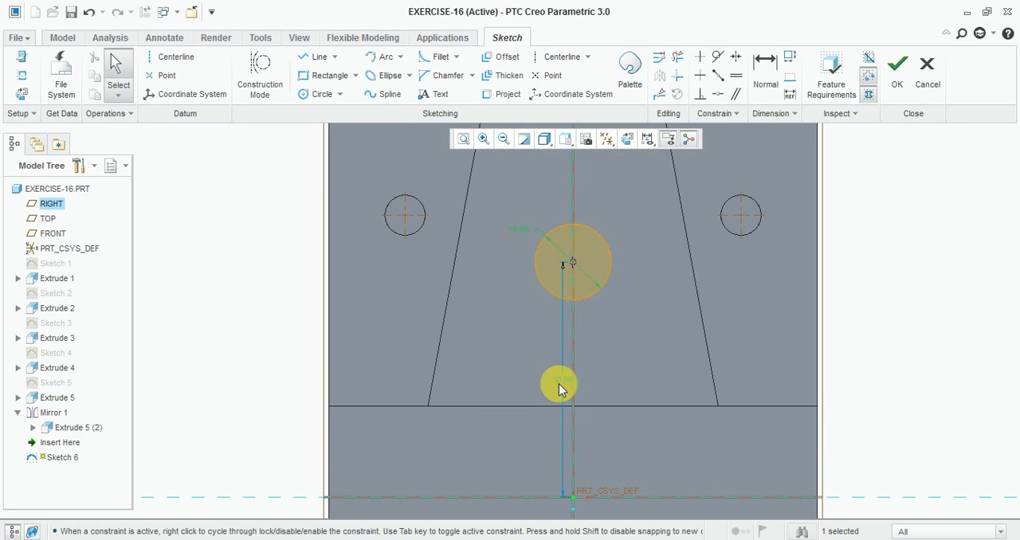
left_click(763, 84)
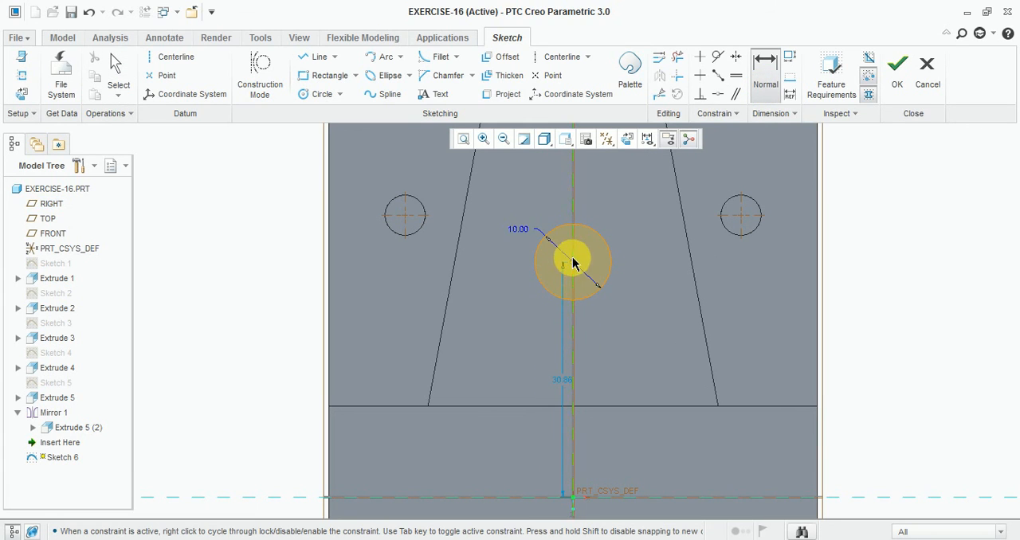
left_click(571, 267)
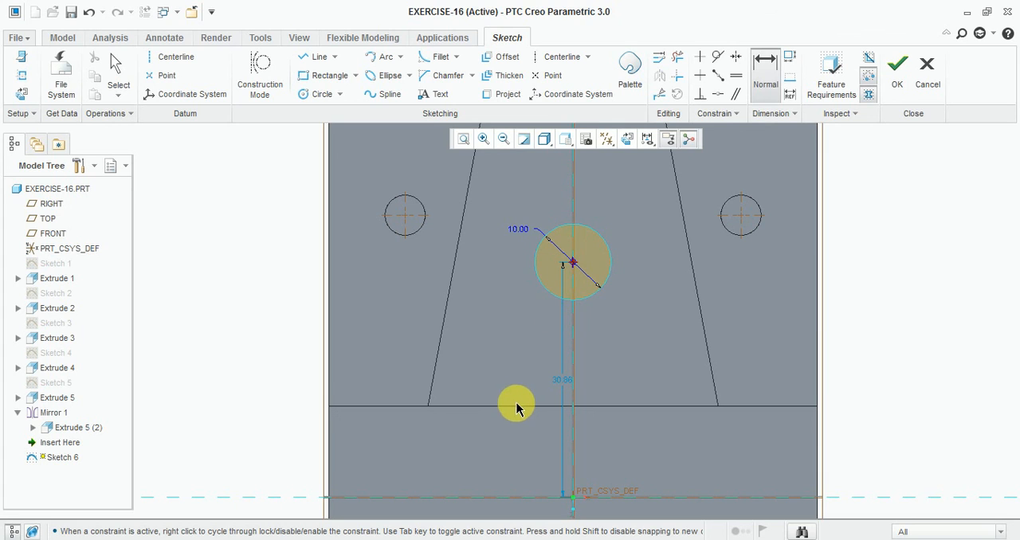
left_click(519, 406)
middle_click(498, 338)
type("19")
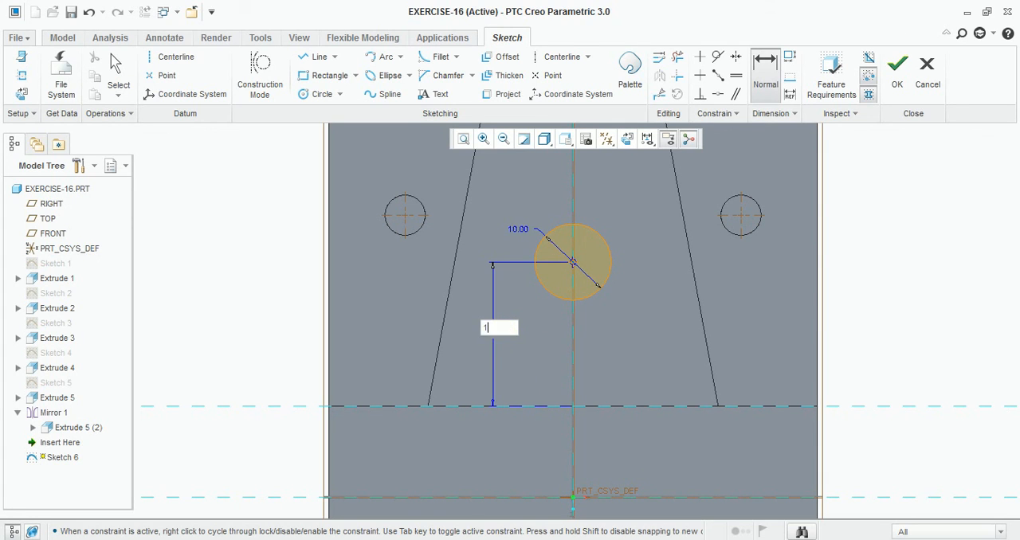
key("Return")
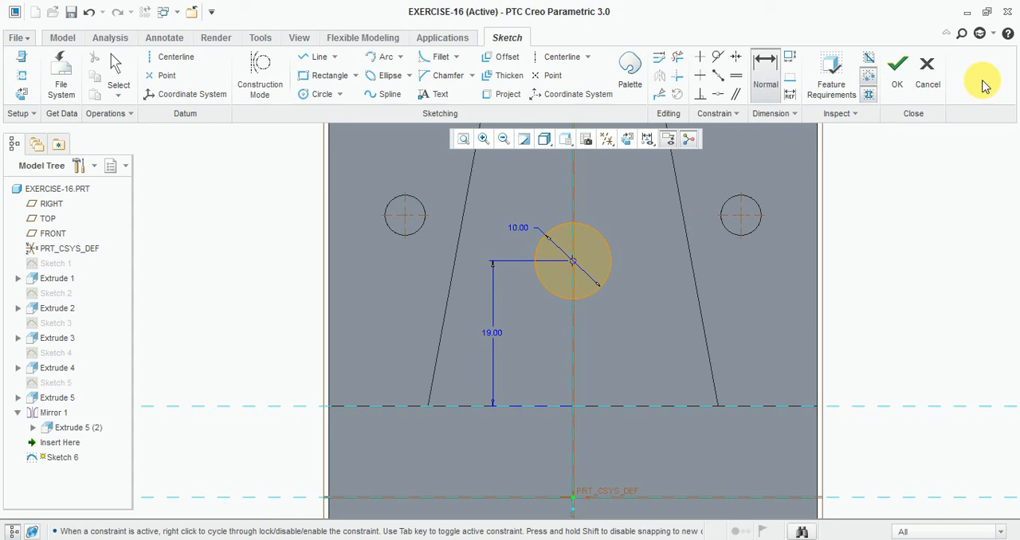
left_click(896, 70)
- Extrude the recess circle downward as a material-removing cut with a depth of 31.65
mouse_move(656, 352)
middle_mouse_down()
mouse_move(681, 271)
mouse_move(632, 280)
middle_mouse_up()
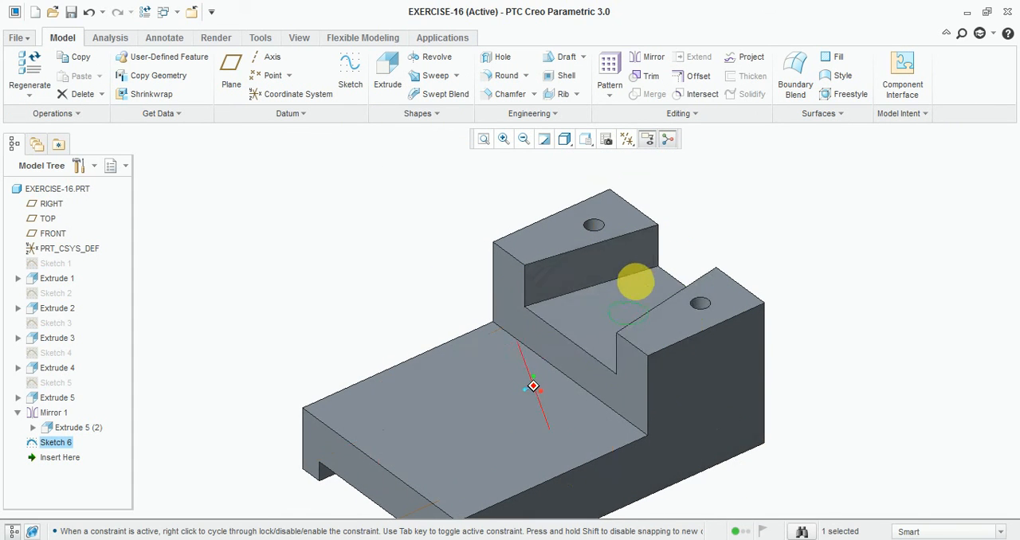
left_click(387, 70)
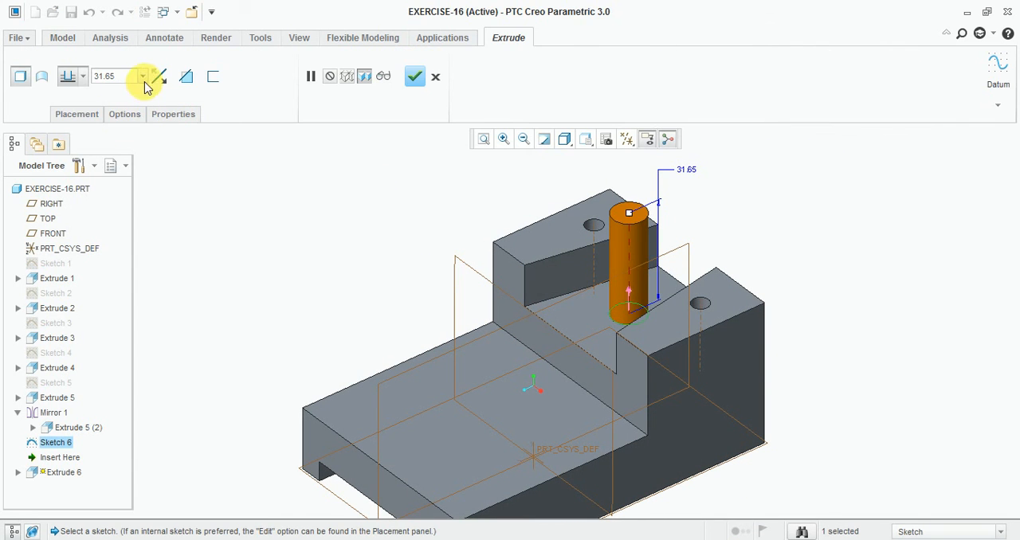
left_click(158, 75)
left_click(186, 77)
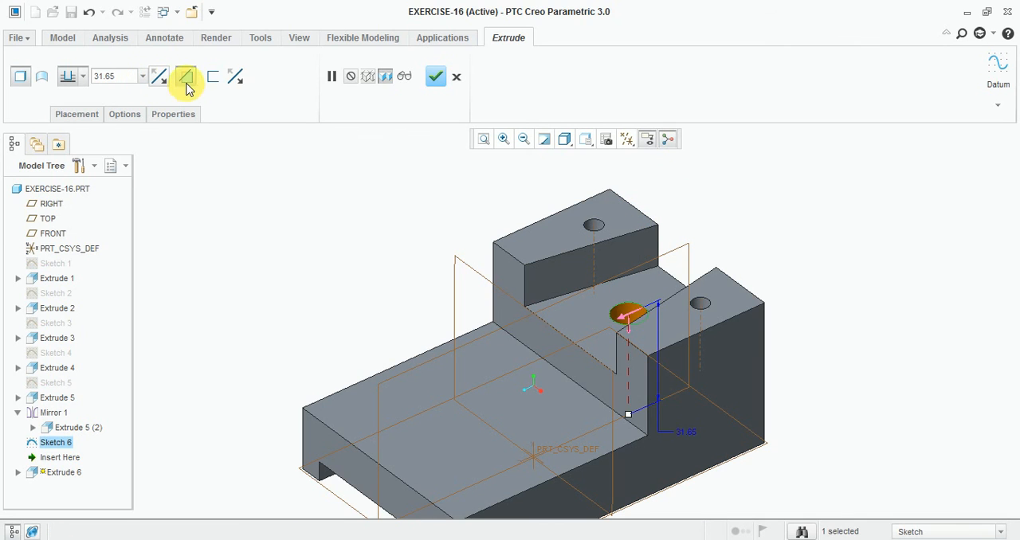
middle_click(257, 246)
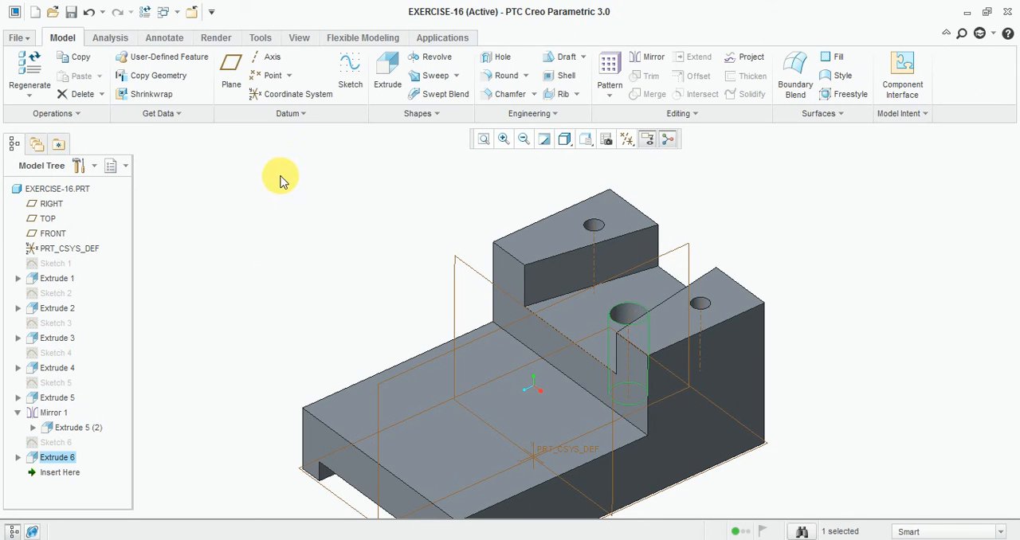
- Inspect the model with its new holes from several angles and check the remaining features in the reference drawing
scroll(356, 229, "down", 3)
left_click(339, 248)
mouse_move(334, 244)
middle_mouse_down()
mouse_move(346, 130)
mouse_move(337, 235)
mouse_move(325, 251)
middle_mouse_up()
scroll(334, 215, "down", 3)
mouse_move(335, 216)
middle_mouse_down()
mouse_move(355, 199)
mouse_move(345, 207)
middle_mouse_up()
scroll(354, 194, "up", 2)
left_click(376, 539)
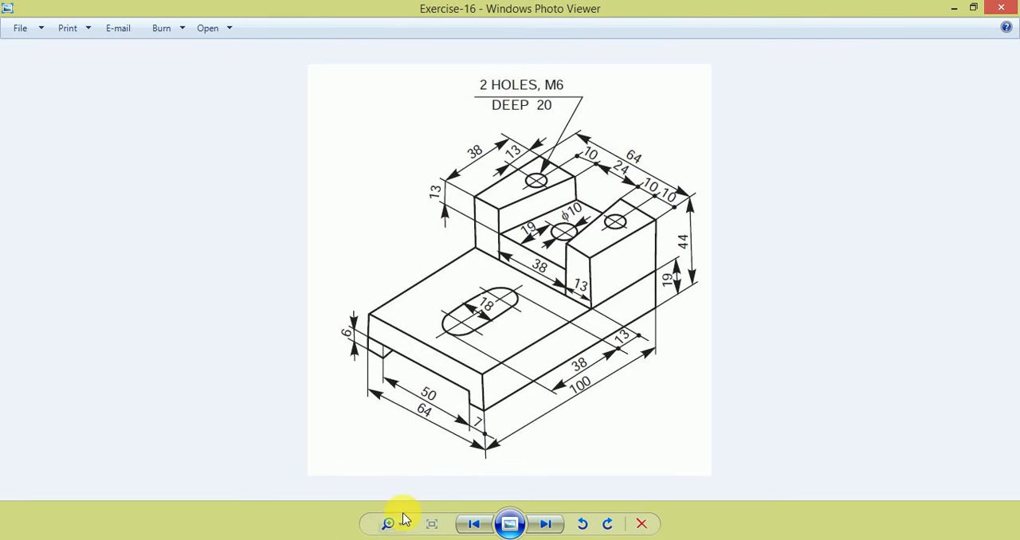